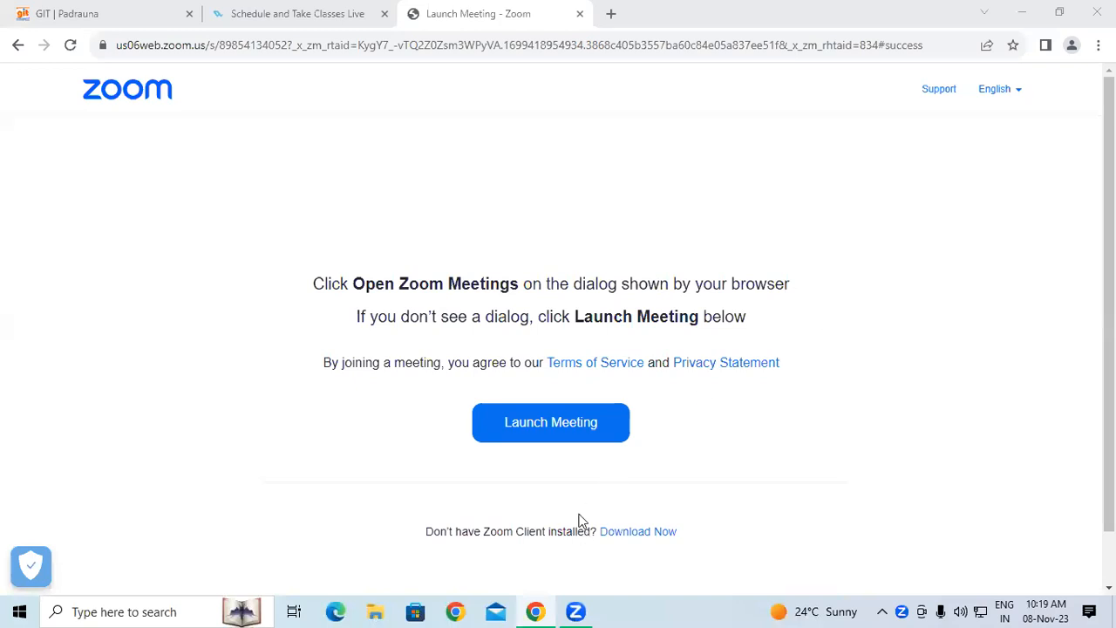
Minimize the browser window and look through the kinds of new items that can be created on the desktop
left_click(699, 184)
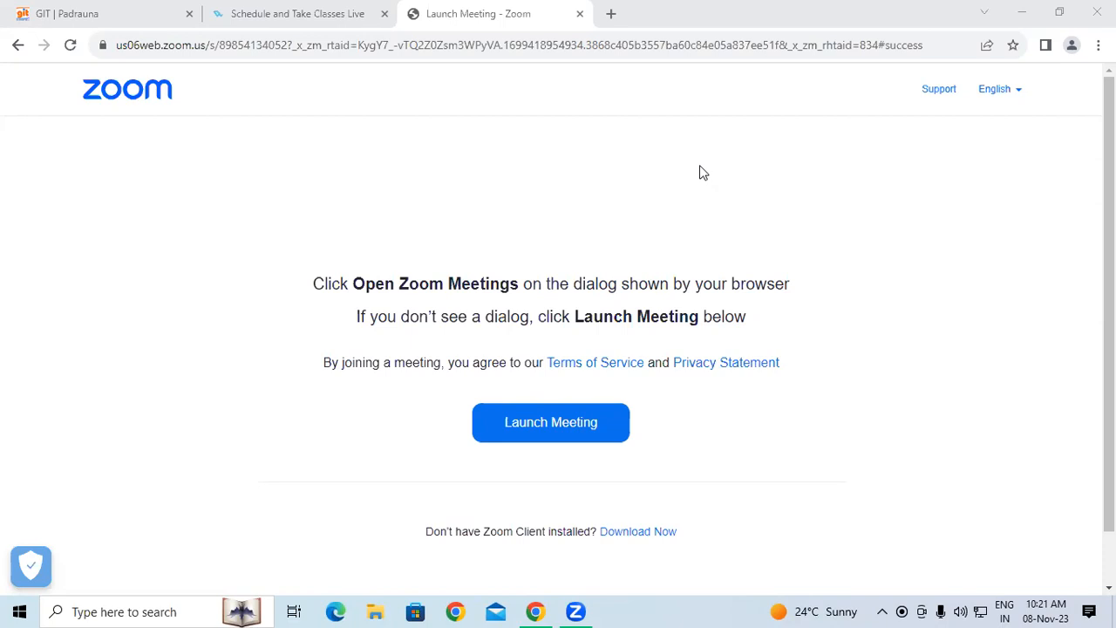
left_click(1023, 11)
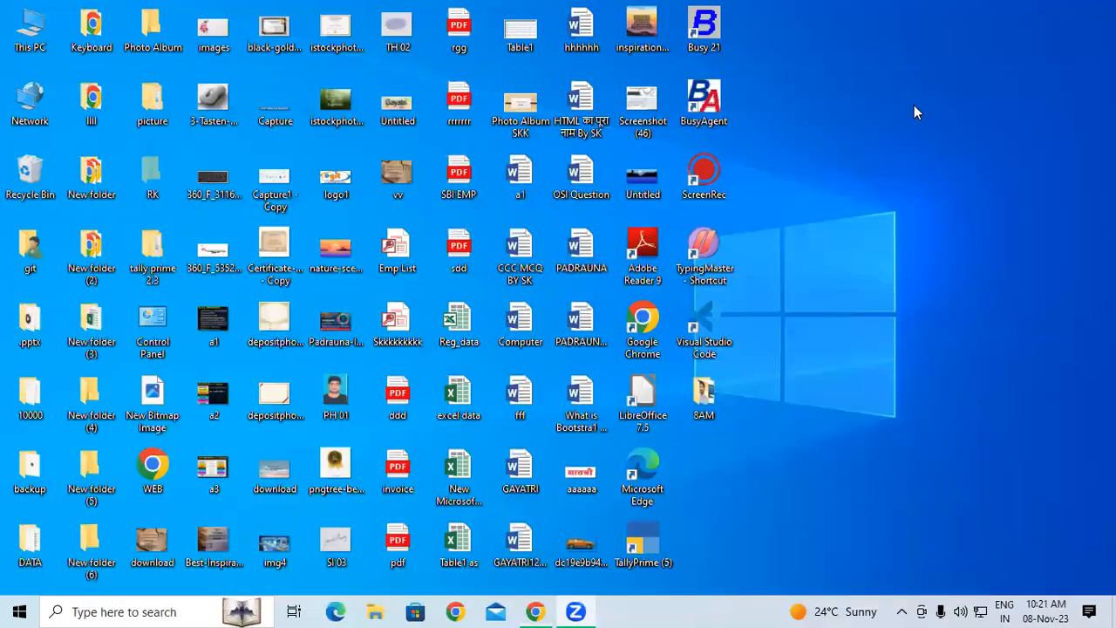
right_click(914, 106)
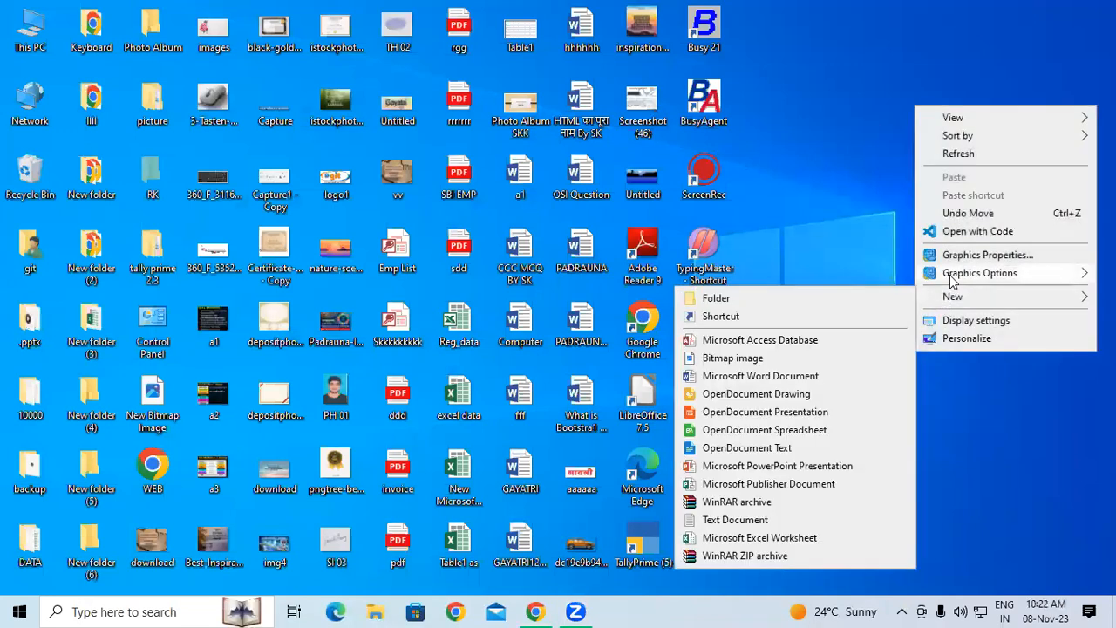
mouse_move(953, 298)
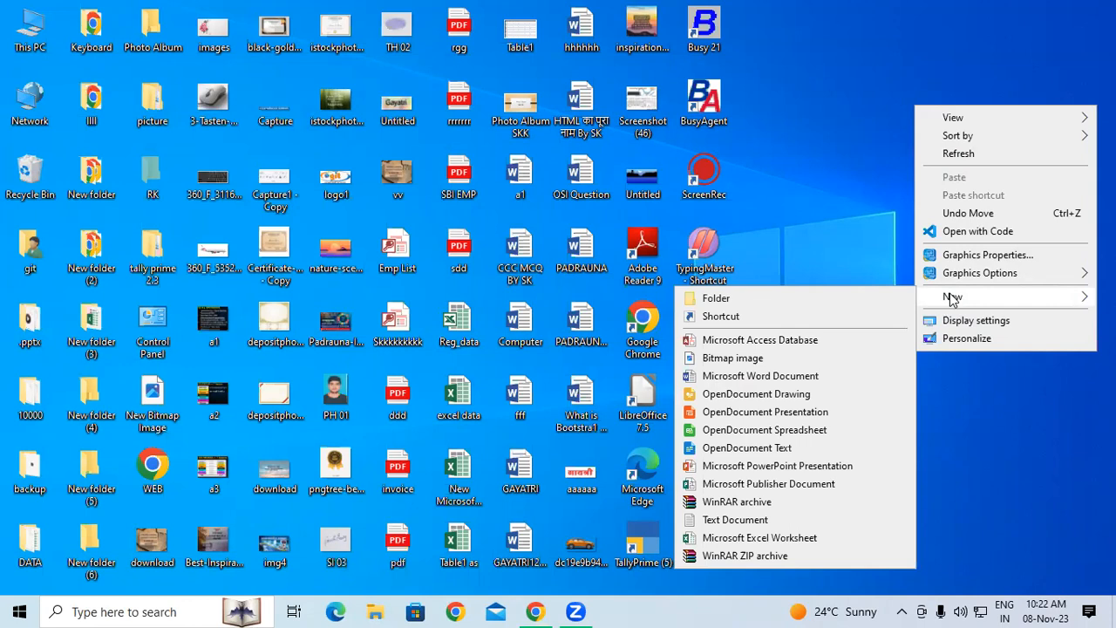
left_click(992, 496)
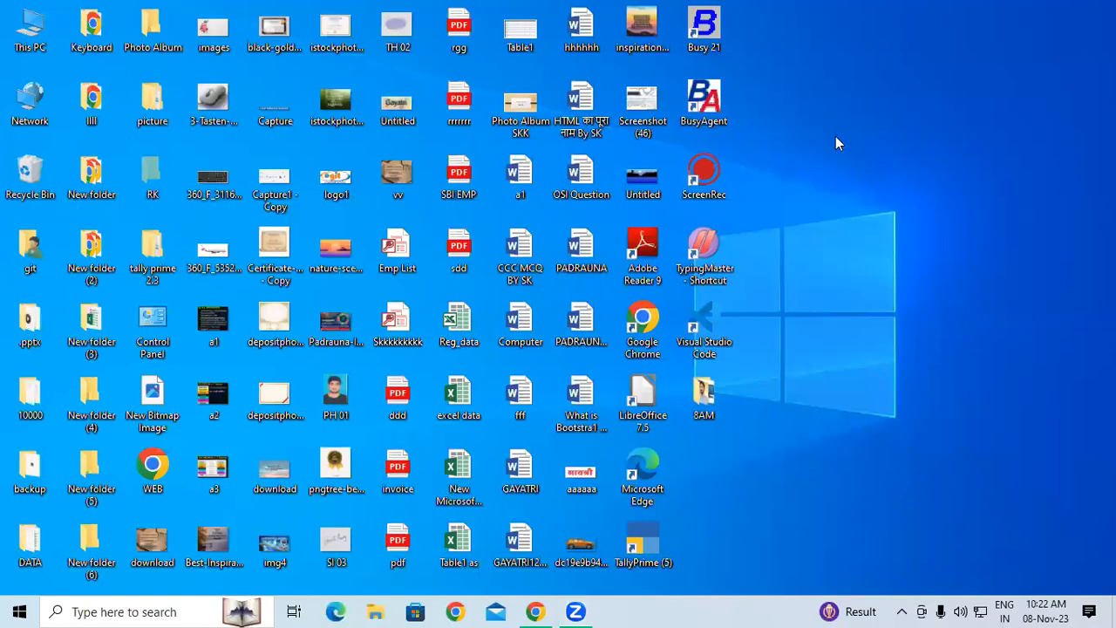
right_click(851, 80)
left_click(889, 271)
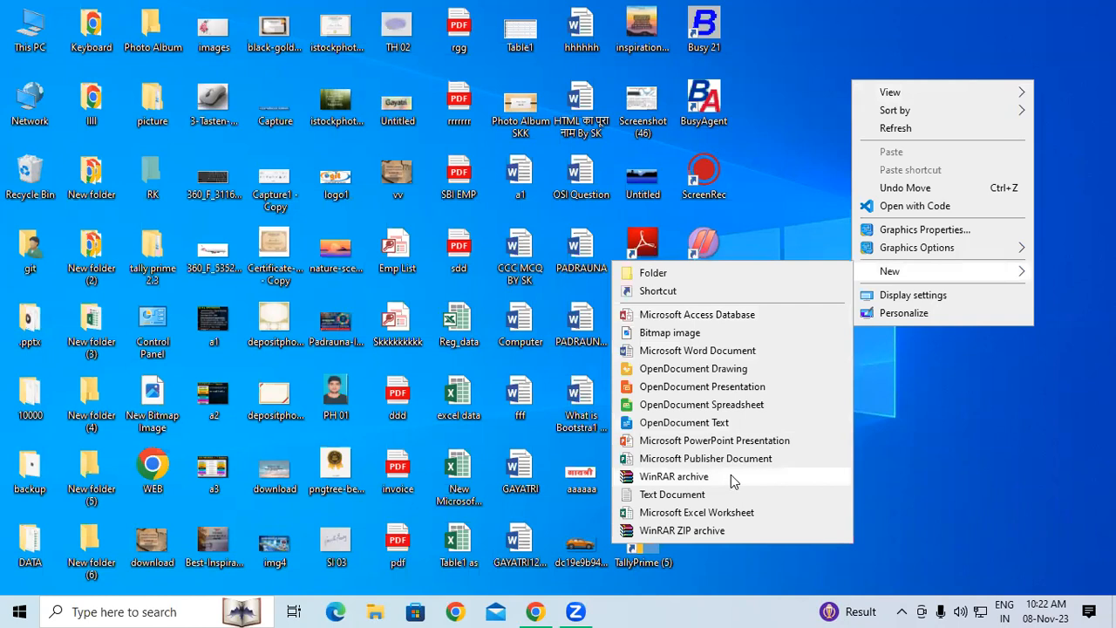
left_click(864, 439)
Launch Notepad through the Run dialog and close its empty window
key("super+r")
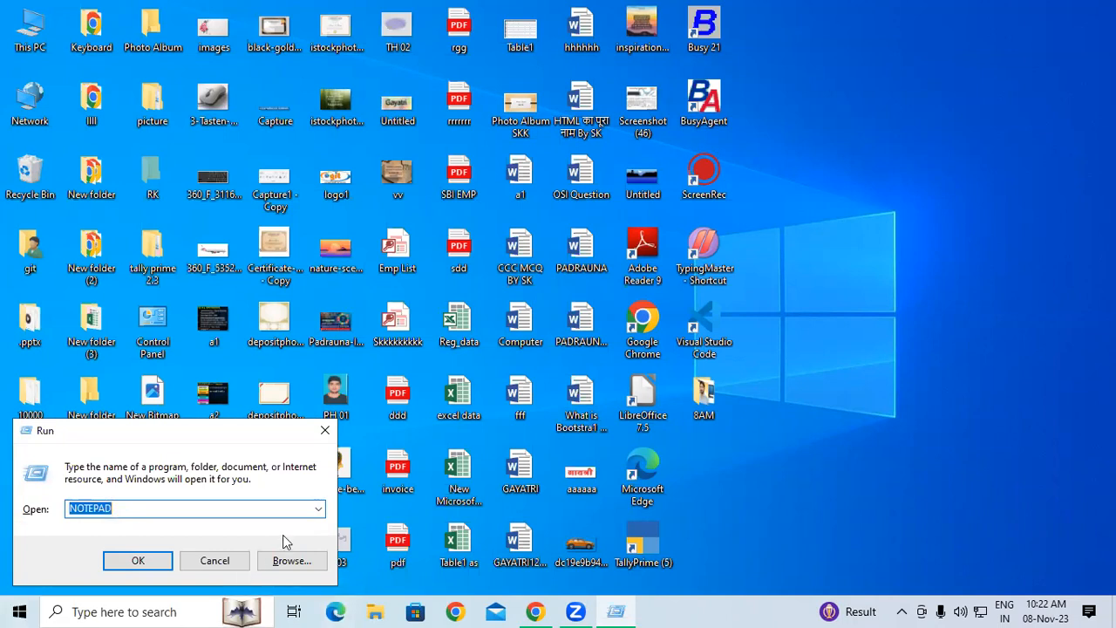
left_click(231, 507)
left_click(137, 559)
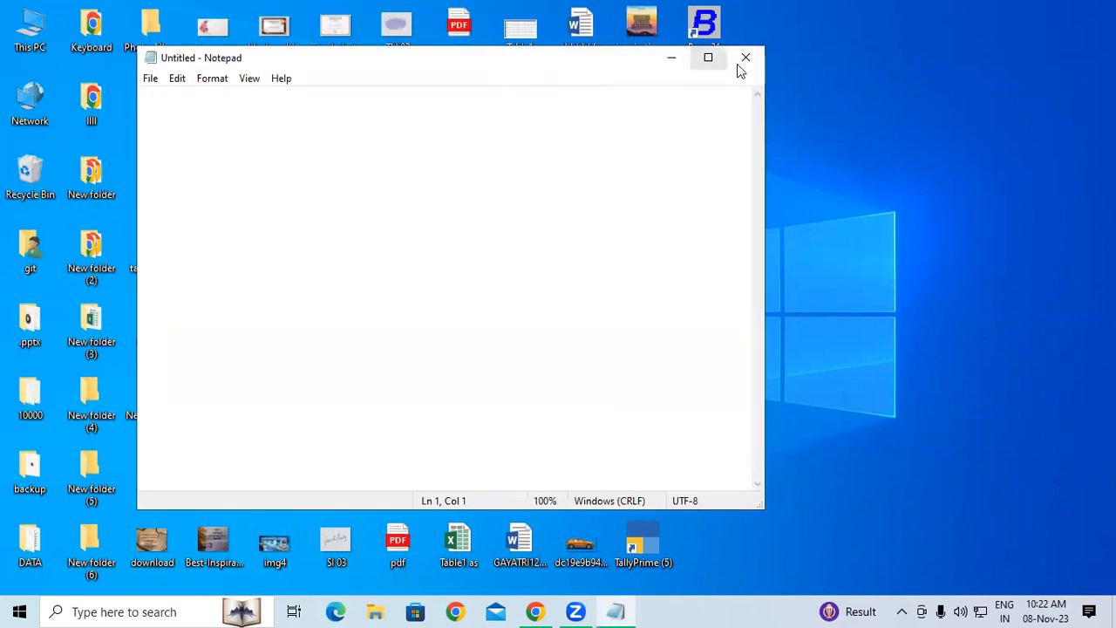
left_click(739, 57)
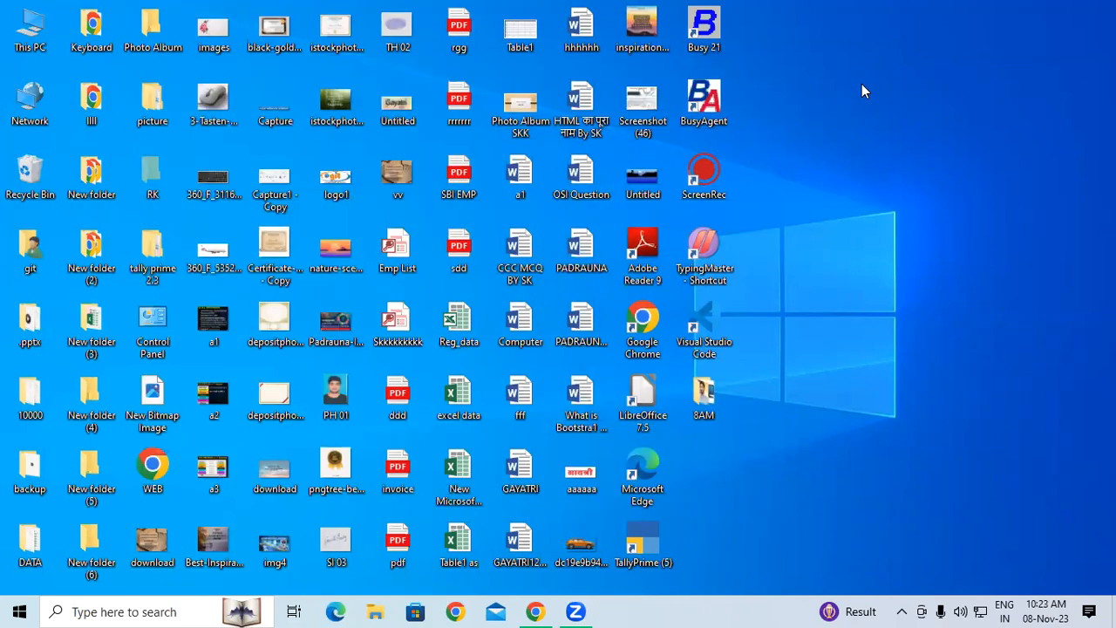
Launch WordPad through the Run dialog using the command wordpad
key("super+r")
type("wordpa")
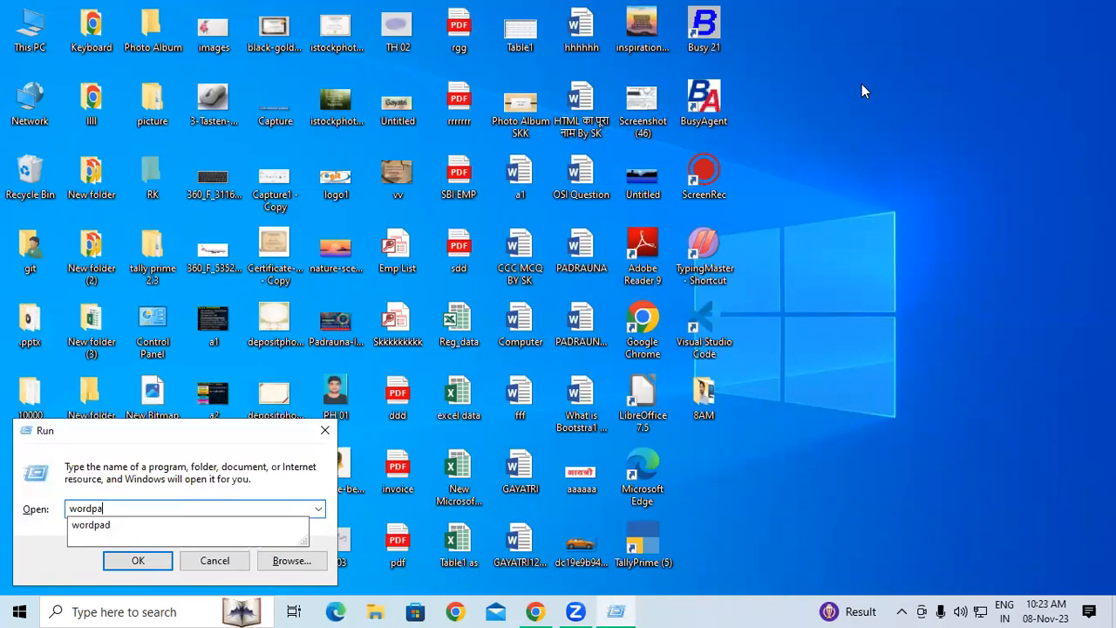
type("d")
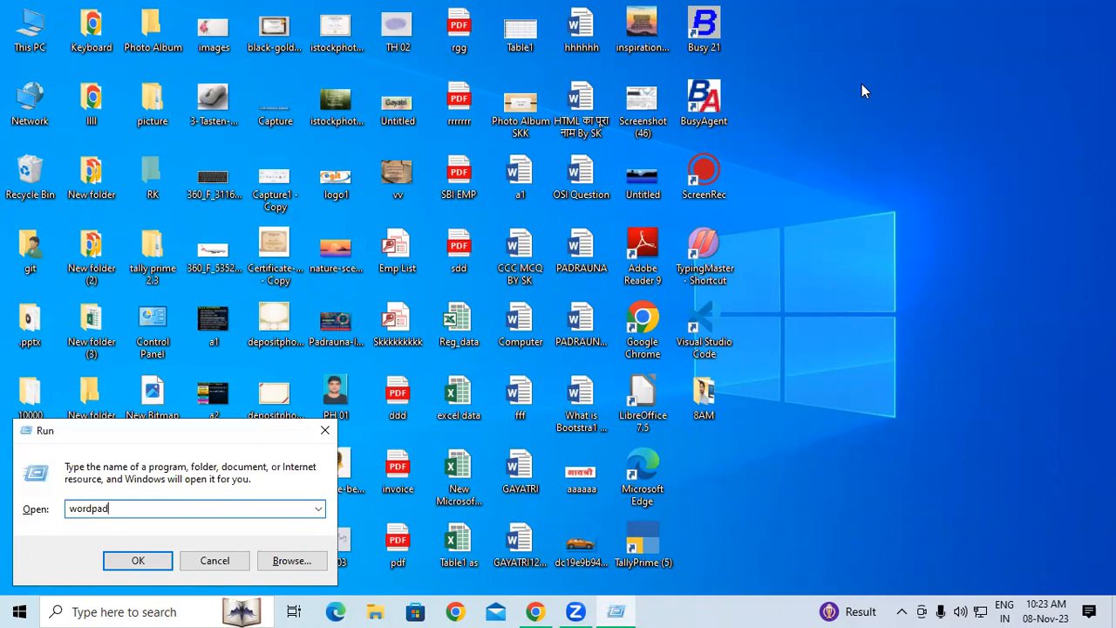
key("Return")
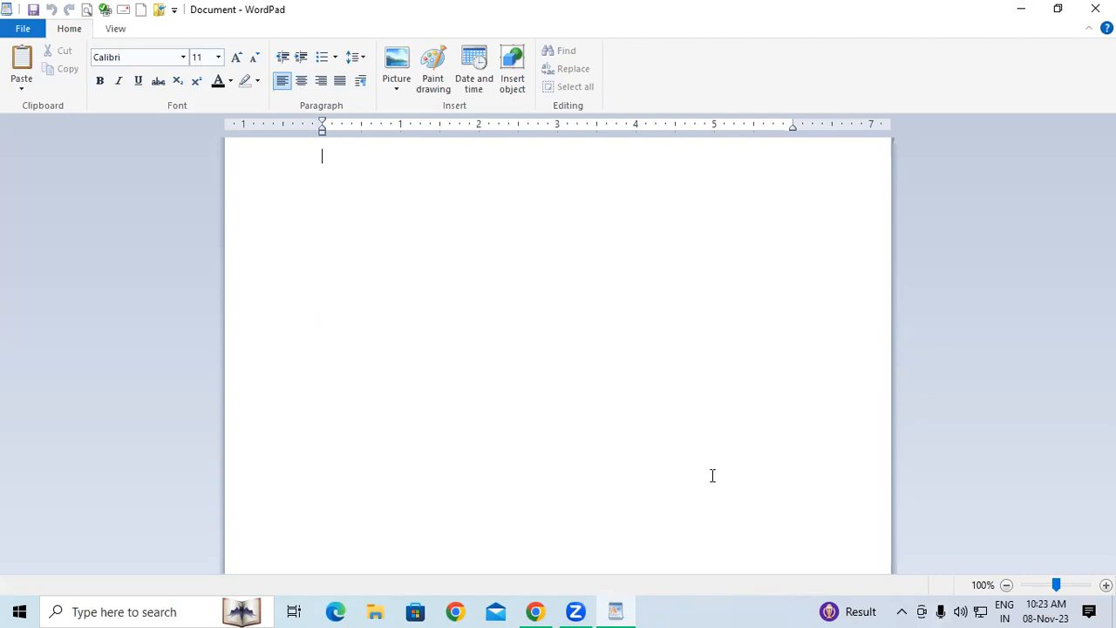
Outline the quick access toolbar, the document title and the Home and View tab names with red annotation rectangles
key("alt+shift+t")
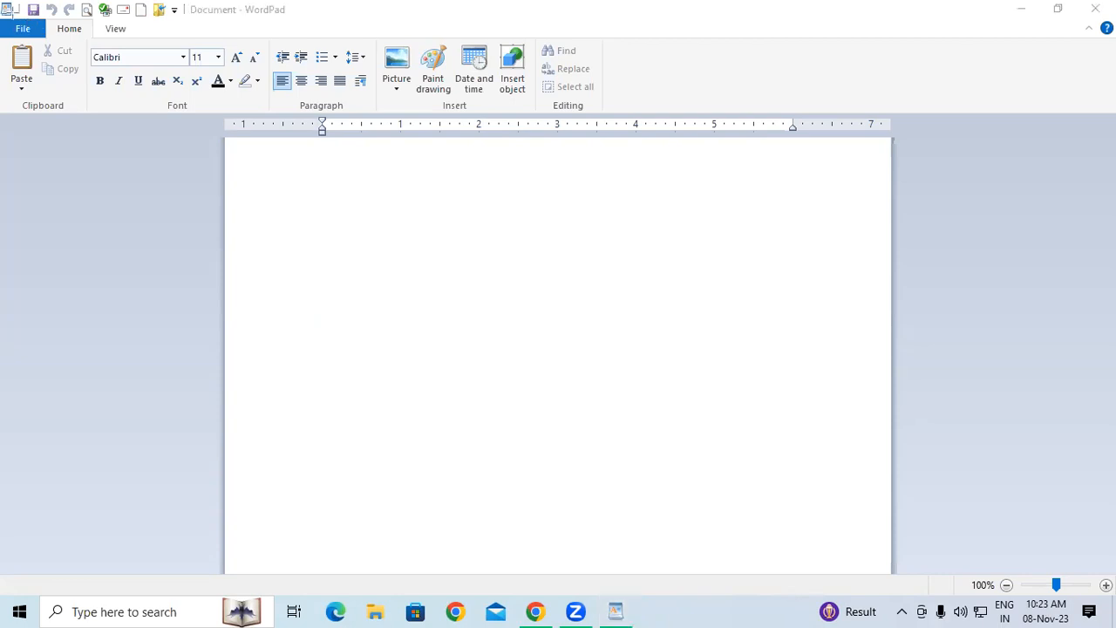
left_click_drag(2, 2, 288, 24)
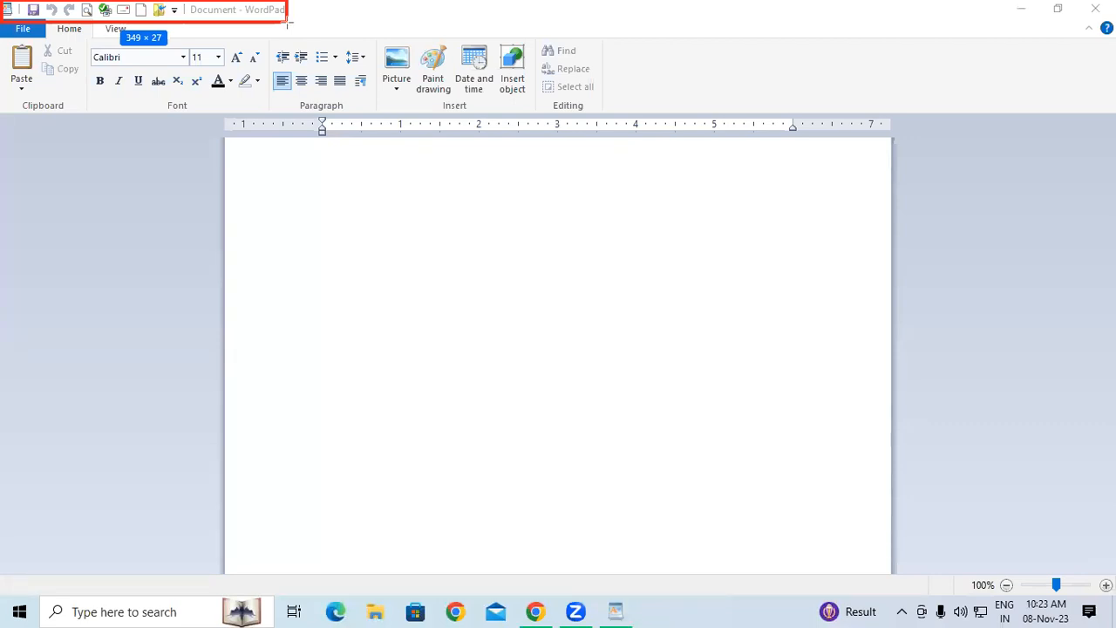
mouse_move(287, 25)
left_mouse_down()
mouse_move(246, 23)
mouse_move(305, 21)
left_mouse_up()
left_click_drag(185, 1, 307, 25)
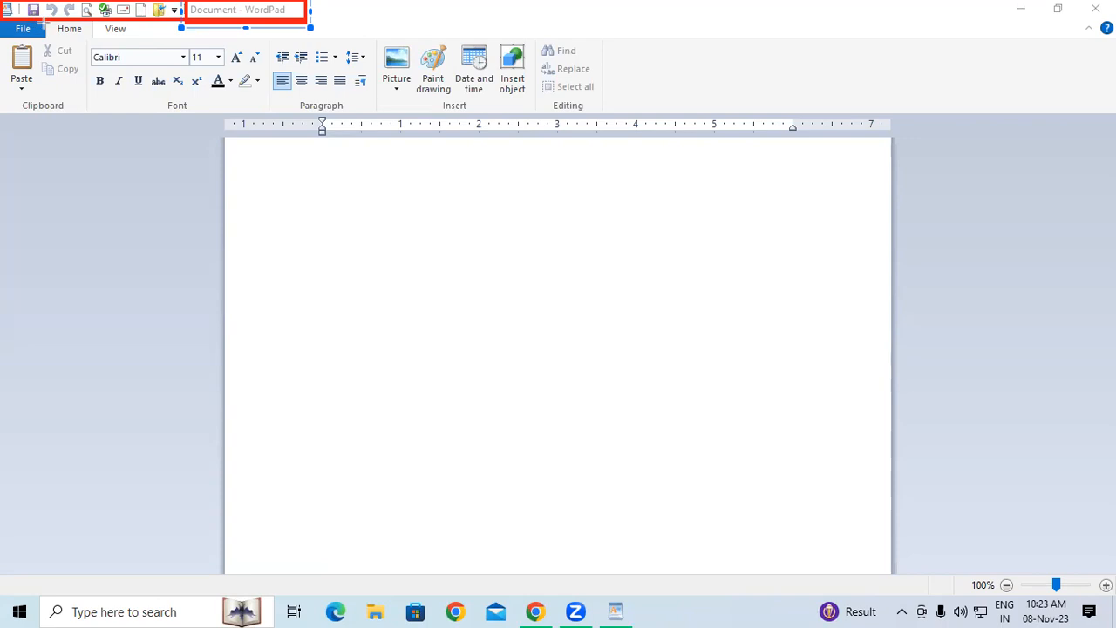
mouse_move(43, 20)
left_mouse_down()
mouse_move(87, 42)
mouse_move(189, 39)
left_mouse_up()
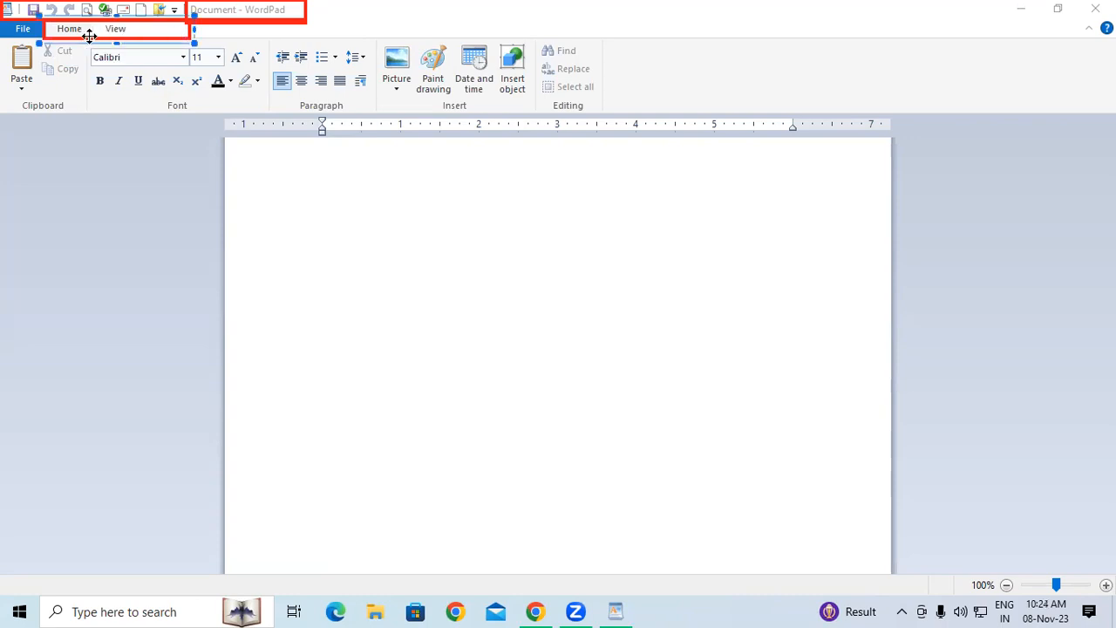
left_click(88, 74)
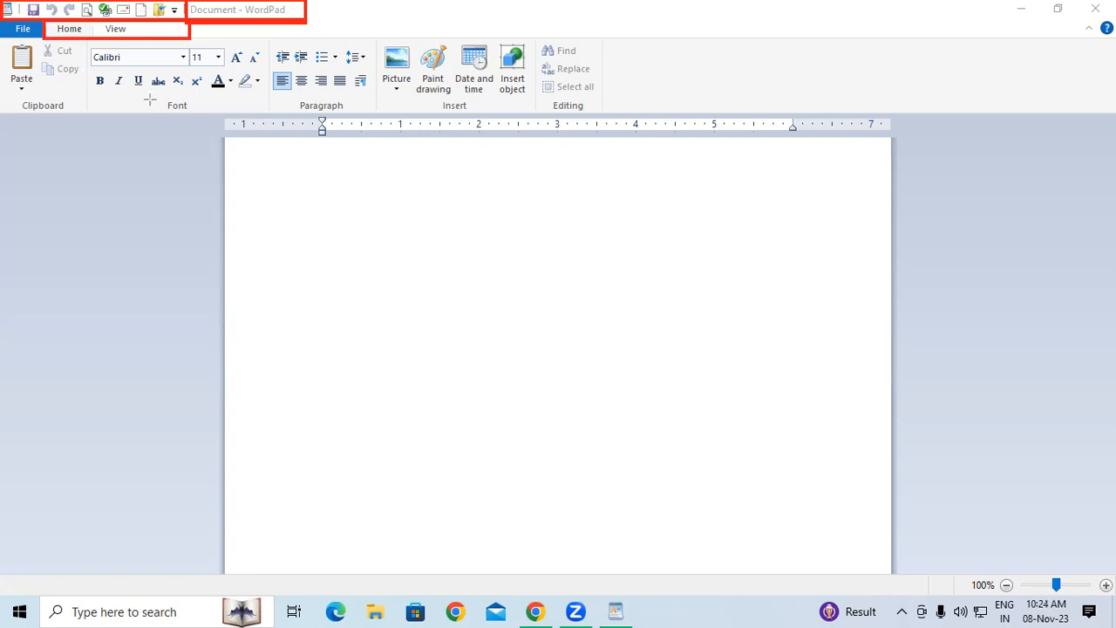
Outline the whole ribbon and the ruler below it with red annotation rectangles
mouse_move(2, 37)
left_mouse_down()
mouse_move(68, 90)
mouse_move(535, 131)
mouse_move(598, 131)
mouse_move(596, 112)
left_mouse_up()
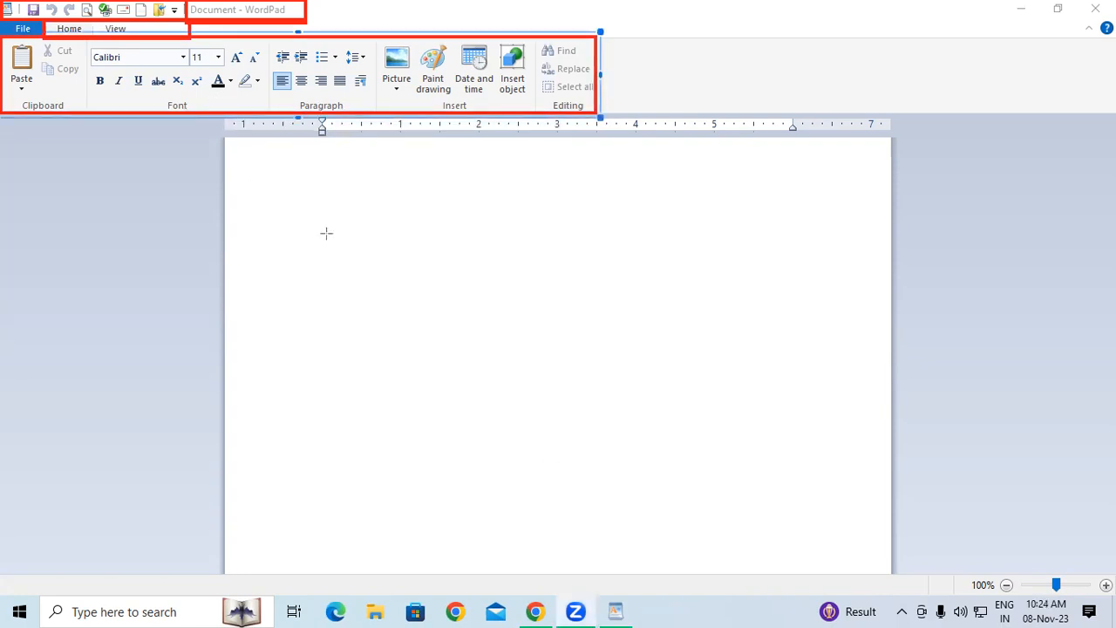
left_click(351, 206)
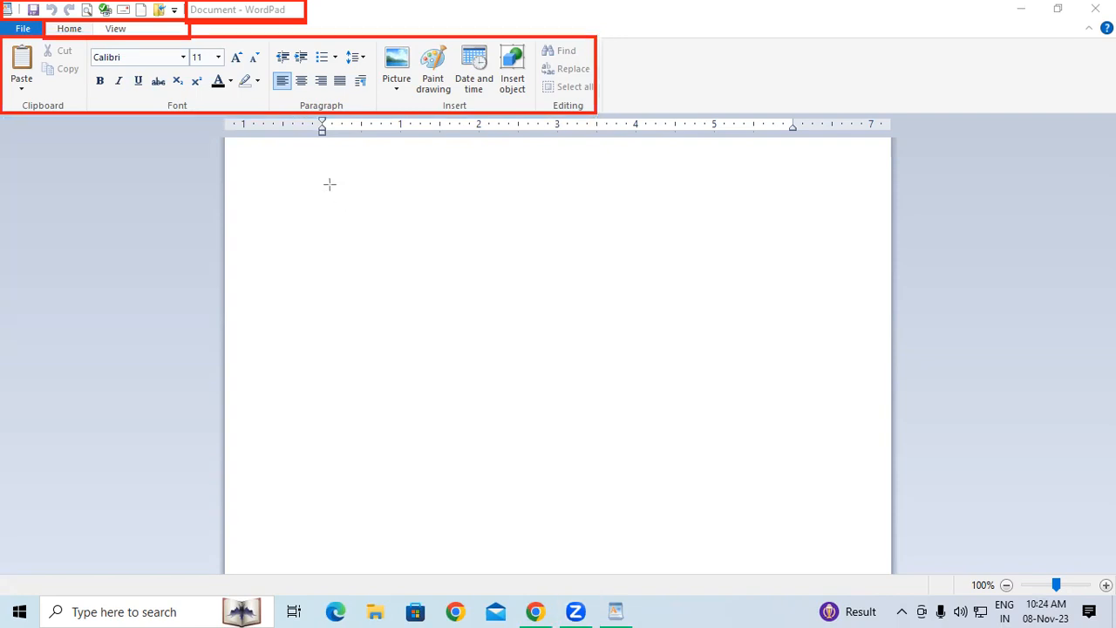
mouse_move(225, 112)
left_mouse_down()
mouse_move(256, 142)
mouse_move(881, 150)
mouse_move(897, 140)
left_mouse_up()
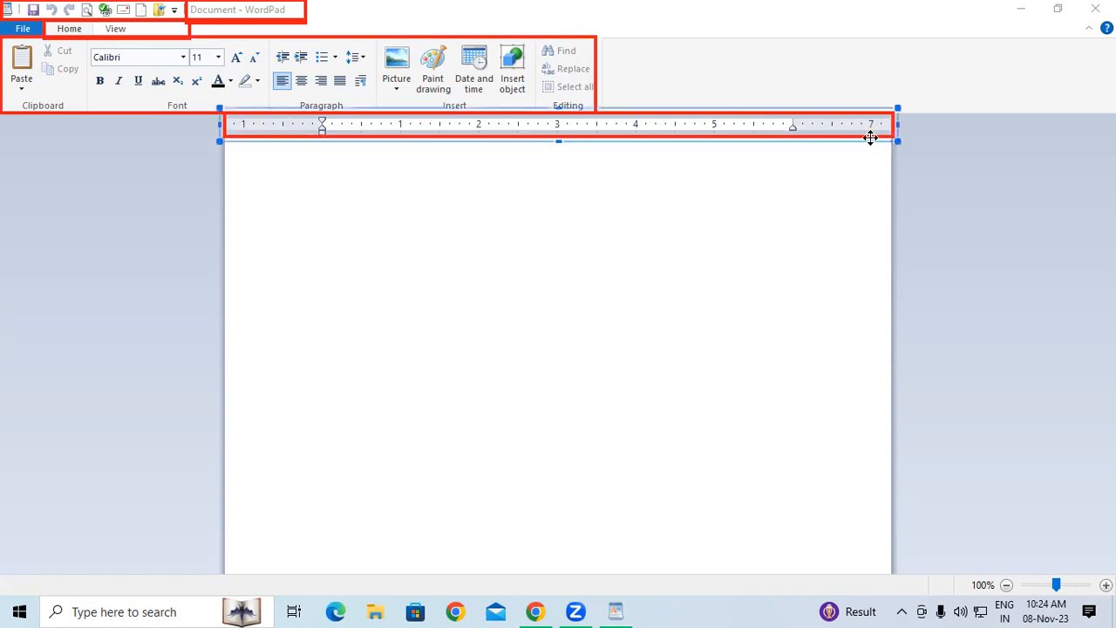
left_click(217, 171)
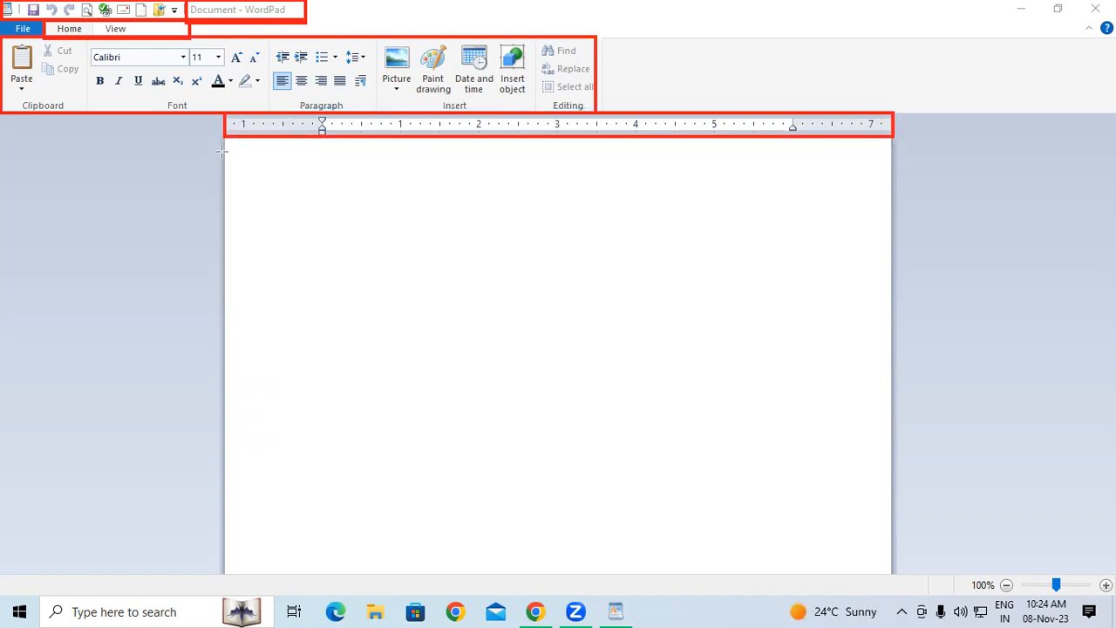
Outline the page area, the status bar, the zoom controls and the window controls with red annotation rectangles
mouse_move(223, 143)
left_mouse_down()
mouse_move(284, 194)
mouse_move(787, 401)
mouse_move(889, 528)
left_mouse_up()
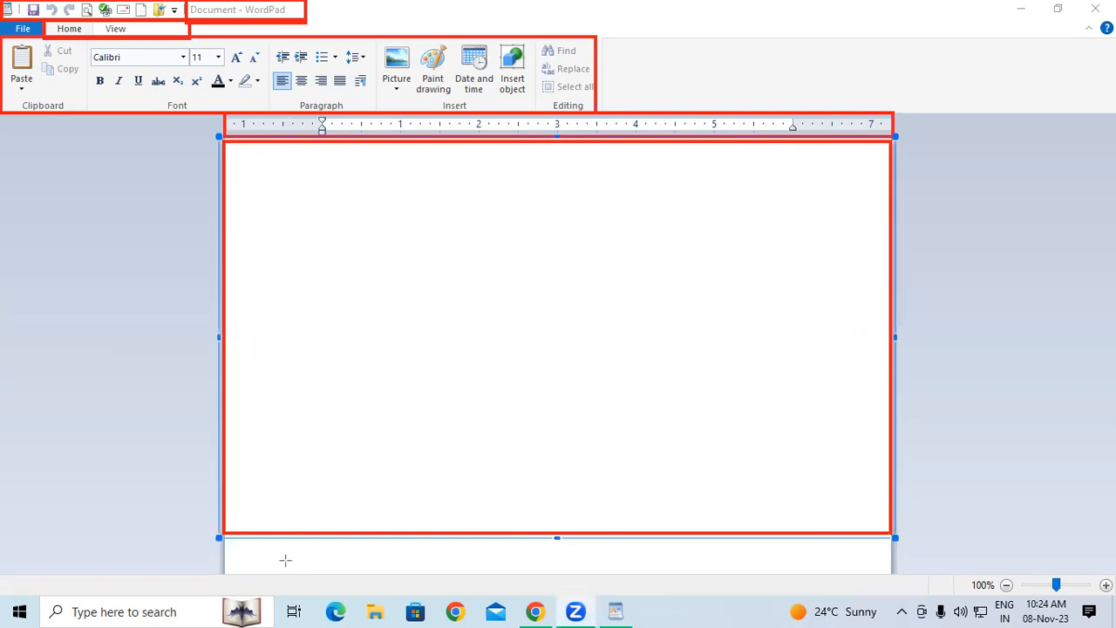
left_click_drag(5, 575, 1109, 600)
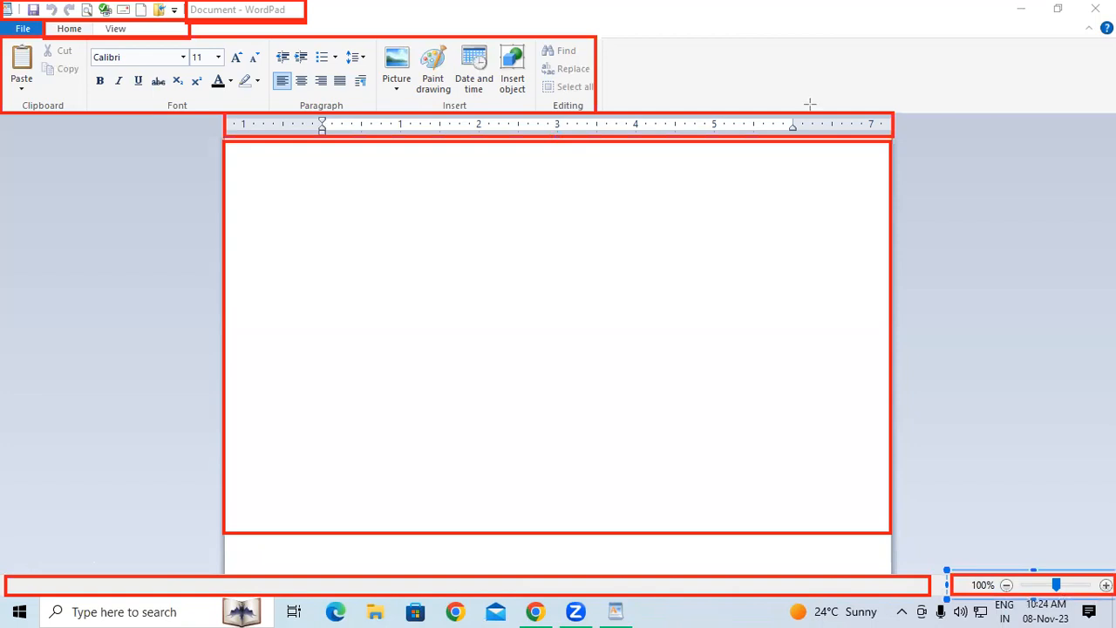
left_click_drag(972, 1, 1111, 21)
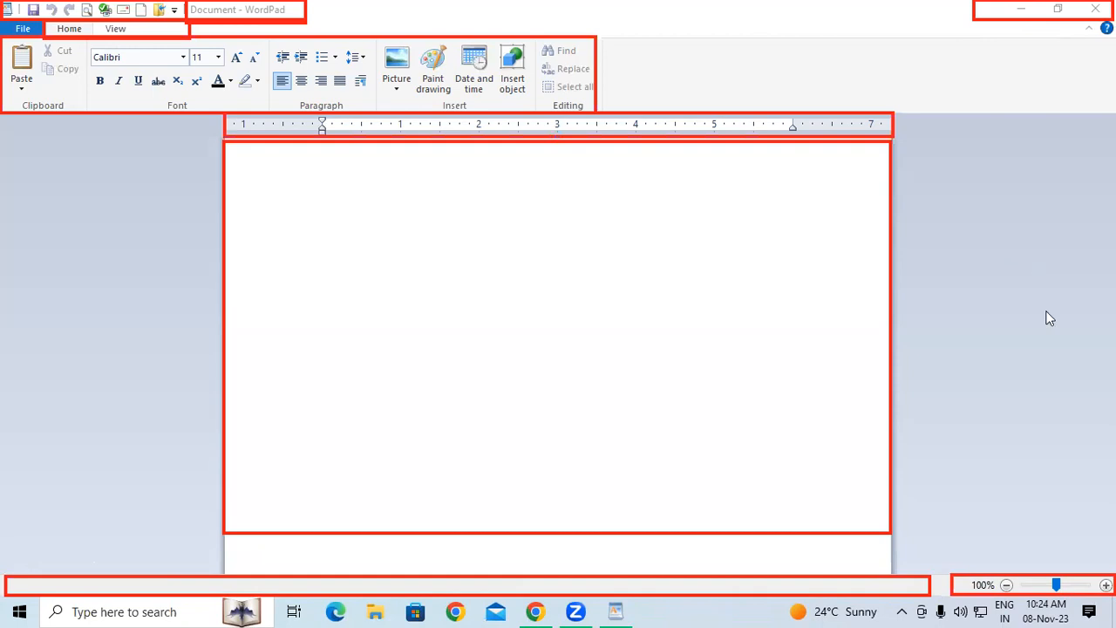
Outline the quick access toolbar, document title, tab names and ribbon again with green annotation rectangles
left_click_drag(2, 2, 307, 21)
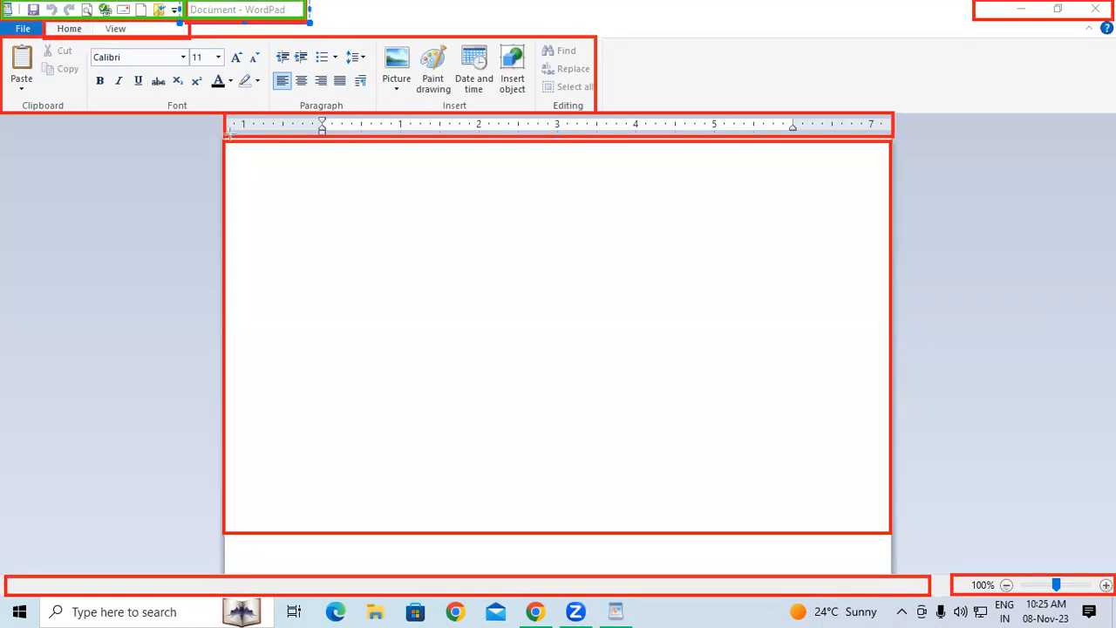
left_click_drag(44, 21, 187, 38)
left_click_drag(2, 37, 601, 112)
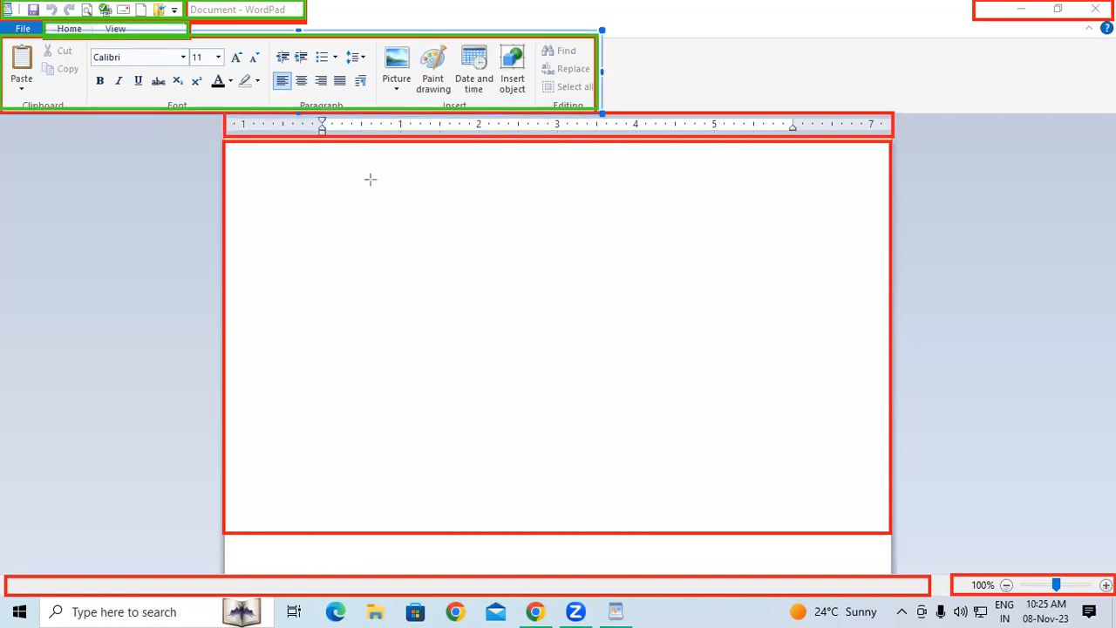
Outline the ruler, page area, status bar, zoom controls and window controls in green, and clear all annotations
left_click_drag(225, 111, 895, 133)
left_click(444, 246)
left_click_drag(219, 139, 898, 542)
left_click_drag(6, 575, 1114, 596)
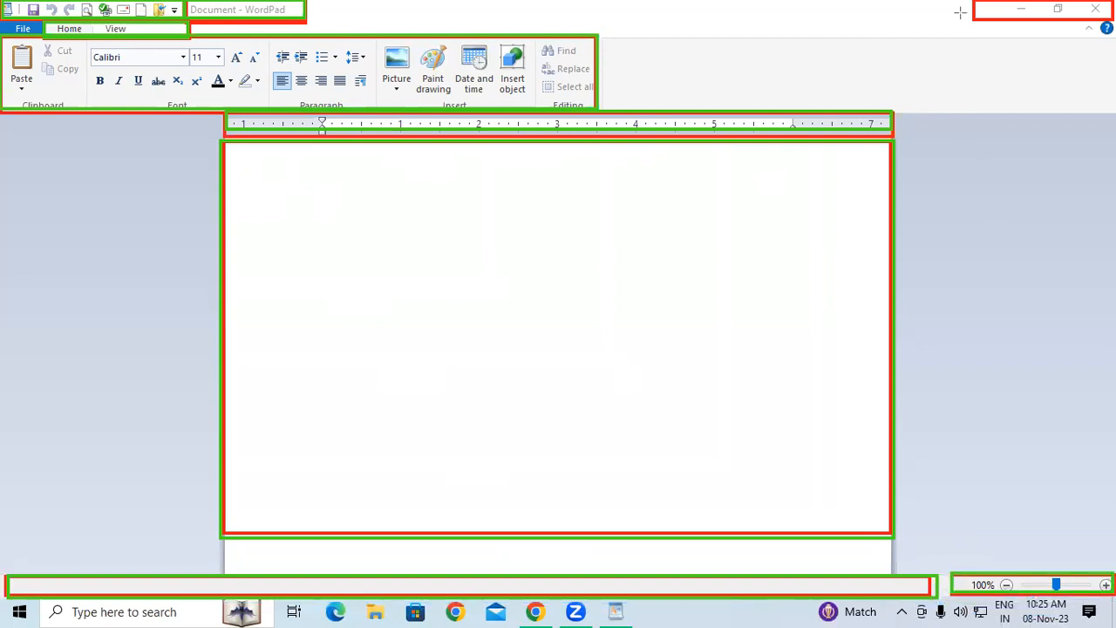
left_click_drag(973, 1, 1113, 21)
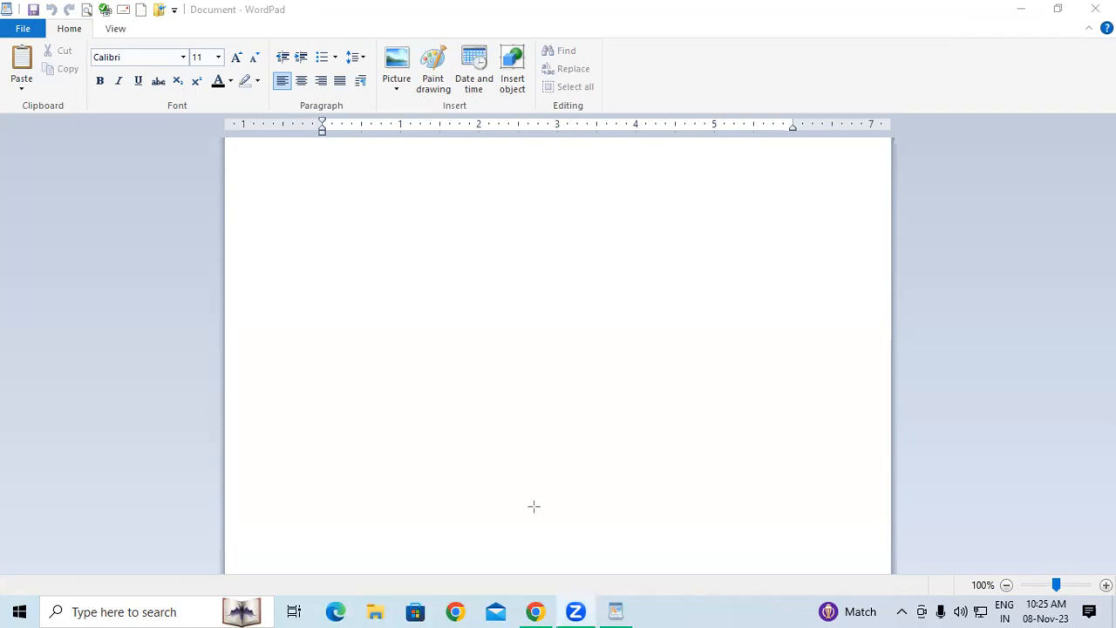
Enter the sample text "hsdvhsukjvhbwrv" on the first line of the blank document
left_click(14, 30)
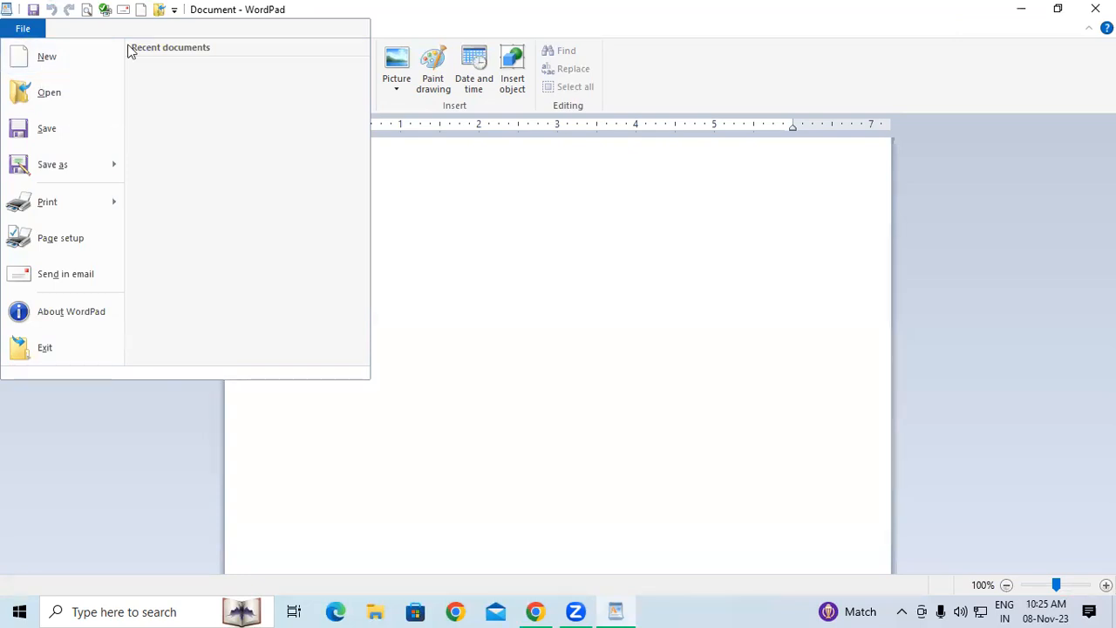
left_click(444, 183)
type("hsdvhsukjvhbwrv")
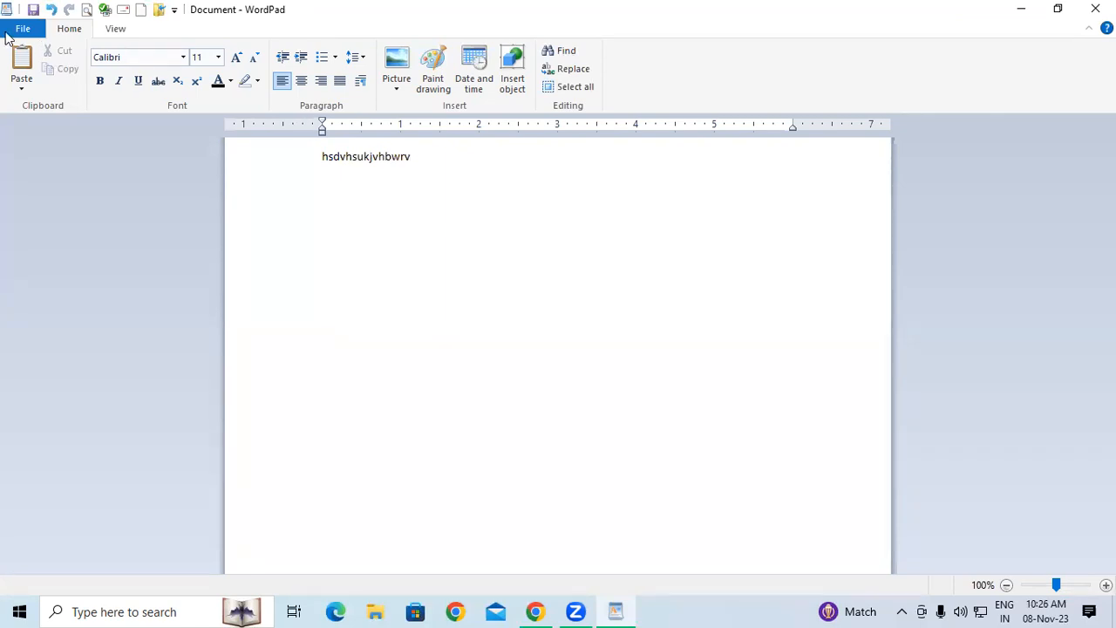
Start a new blank document without saving the changes to the current one
left_click(11, 33)
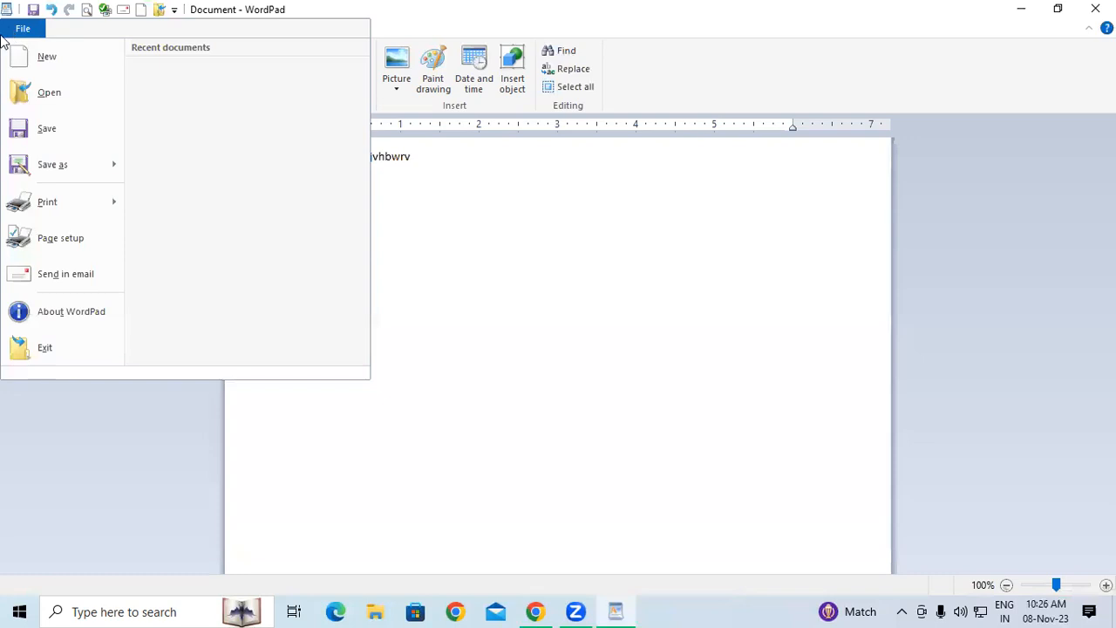
left_click(37, 66)
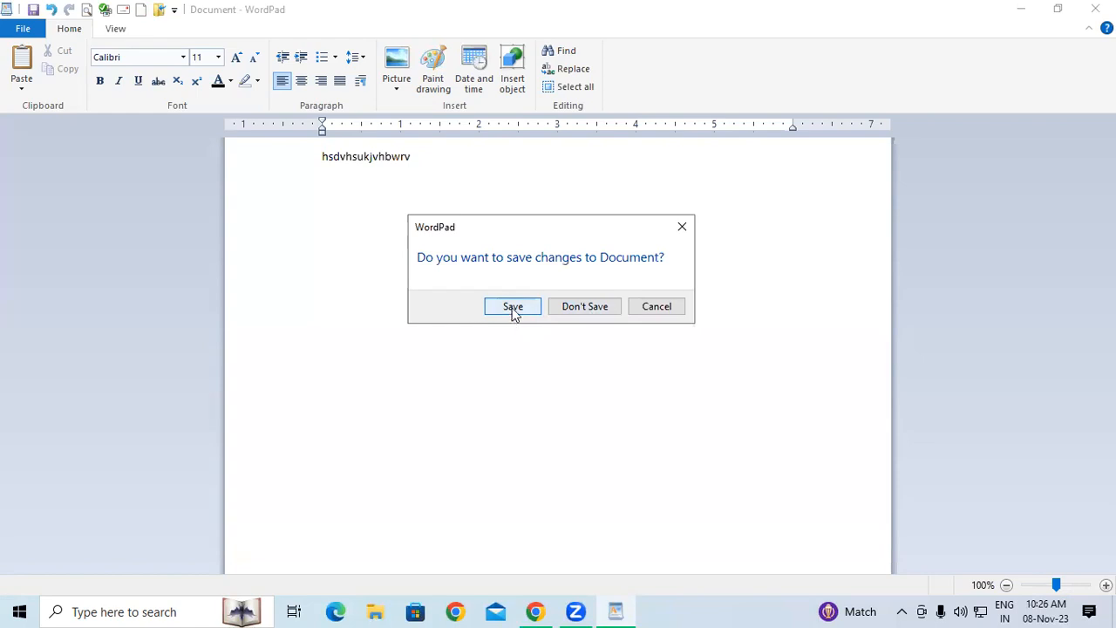
left_click(584, 308)
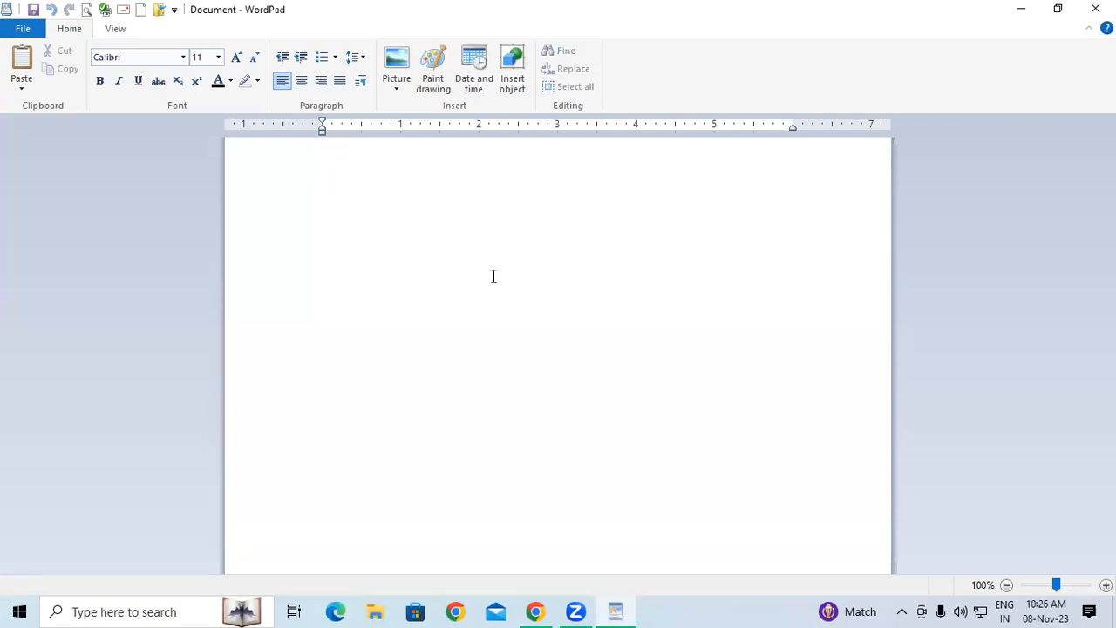
left_click(34, 35)
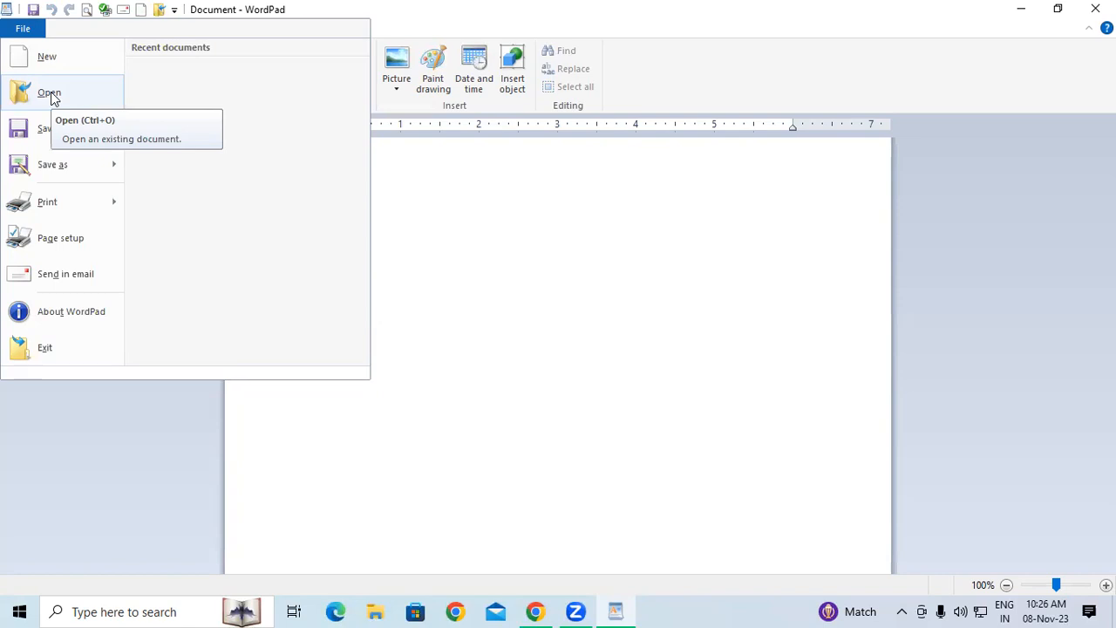
left_click(477, 232)
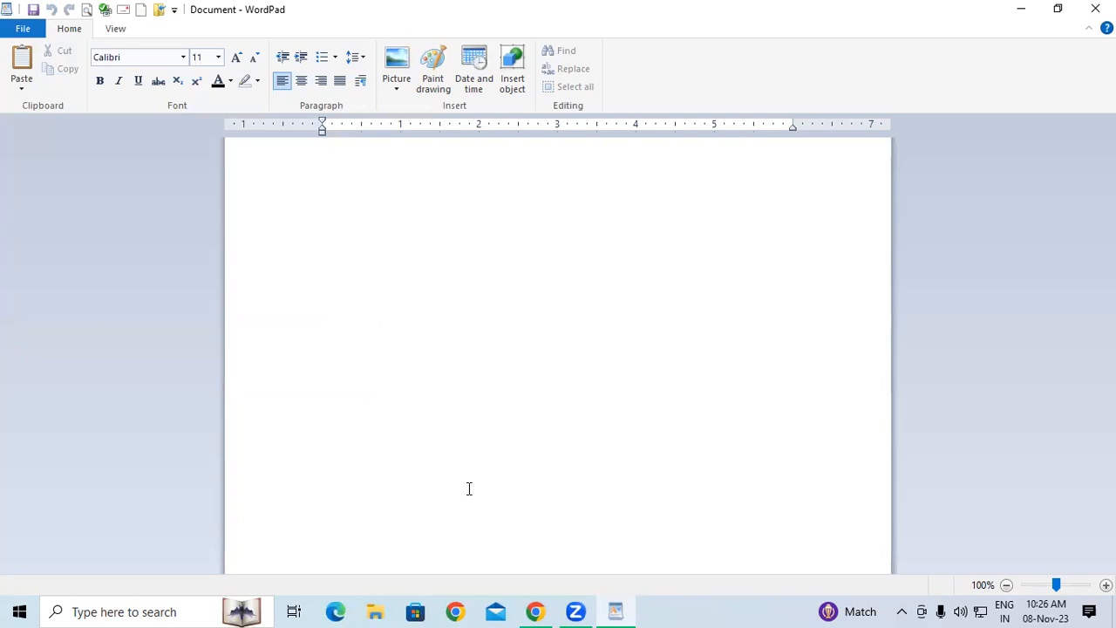
Launch Word with the Run command "winword" and start a blank document
left_click(563, 281)
key("super+r")
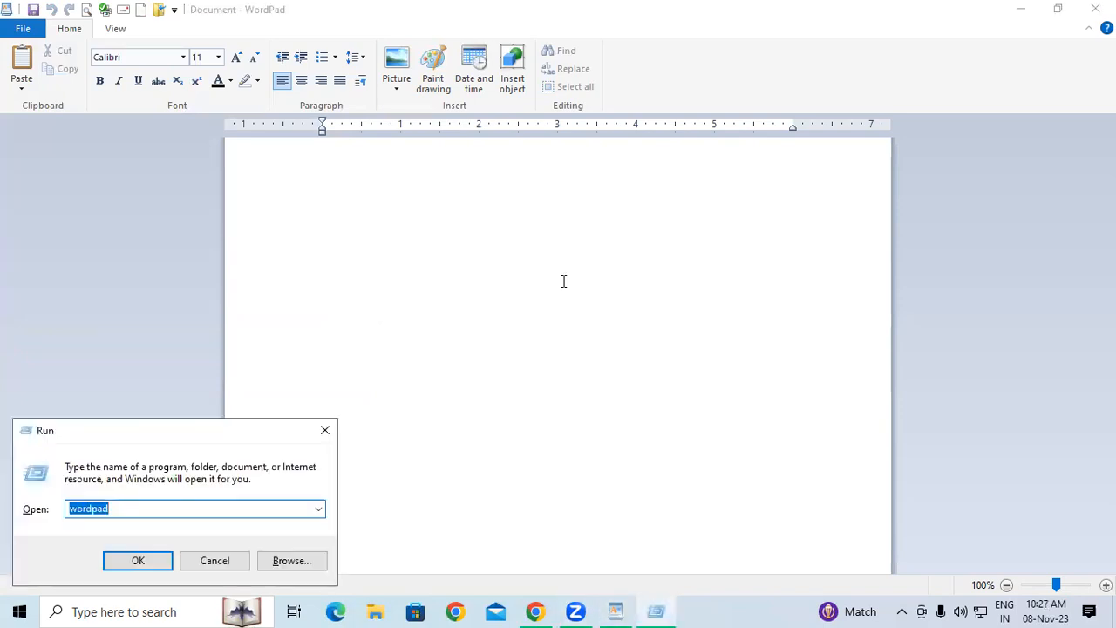
type("win")
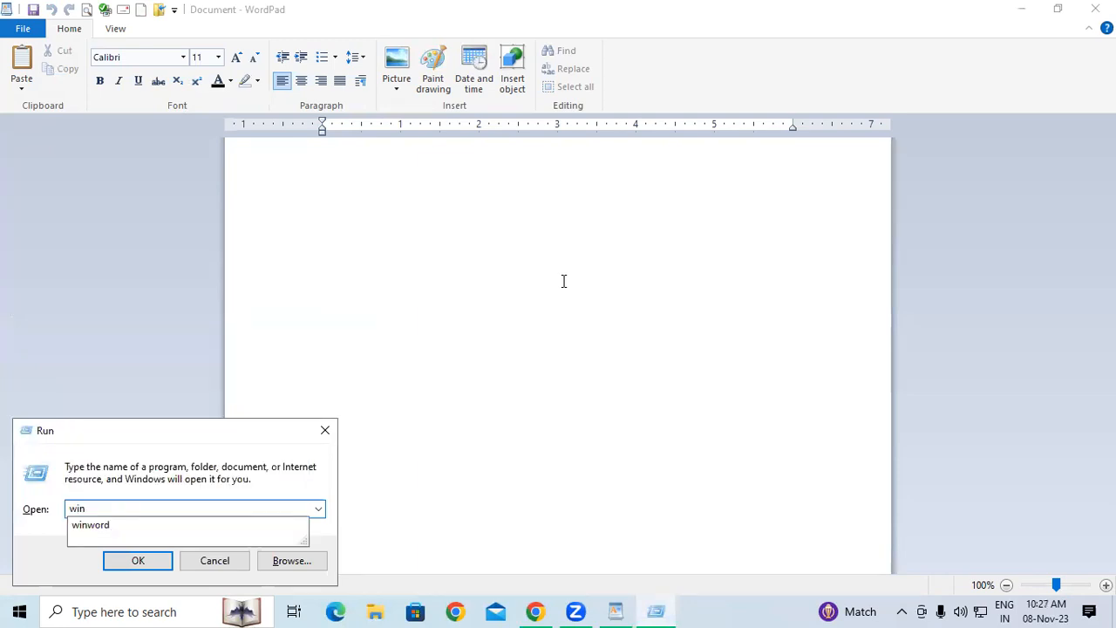
key("Down")
key("Return")
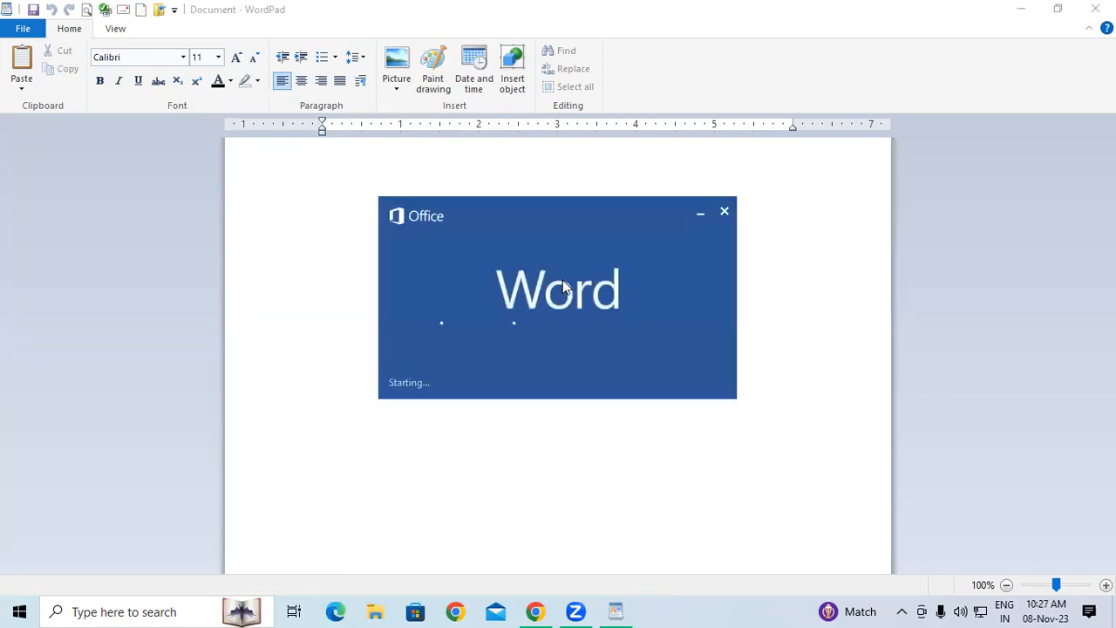
key("Return")
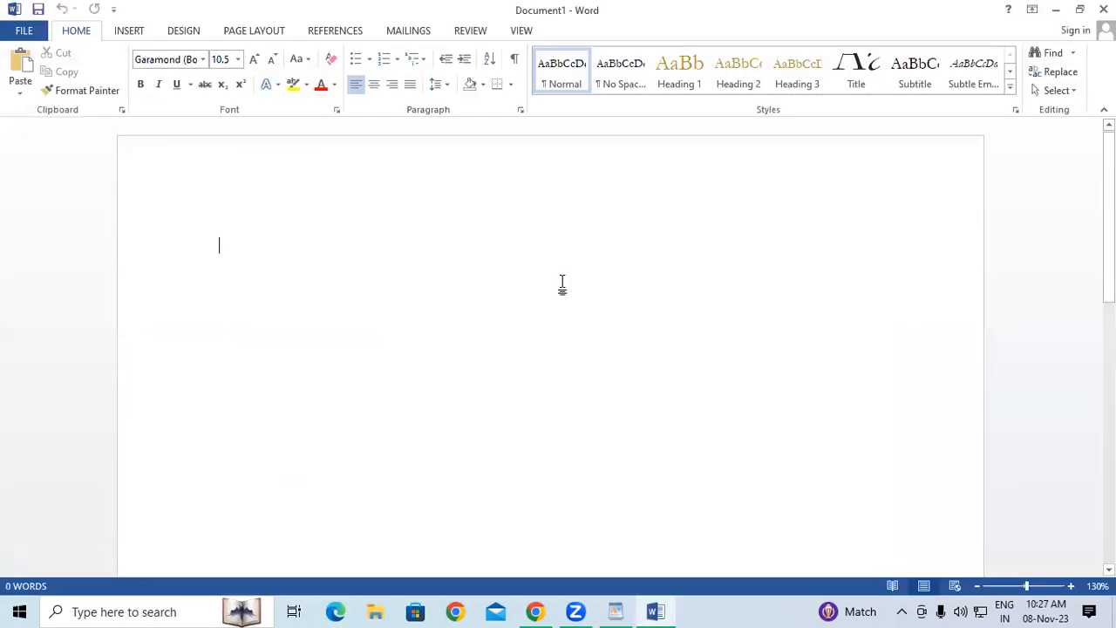
Generate sample paragraphs in the blank Word document with the formula =rand()
type("=")
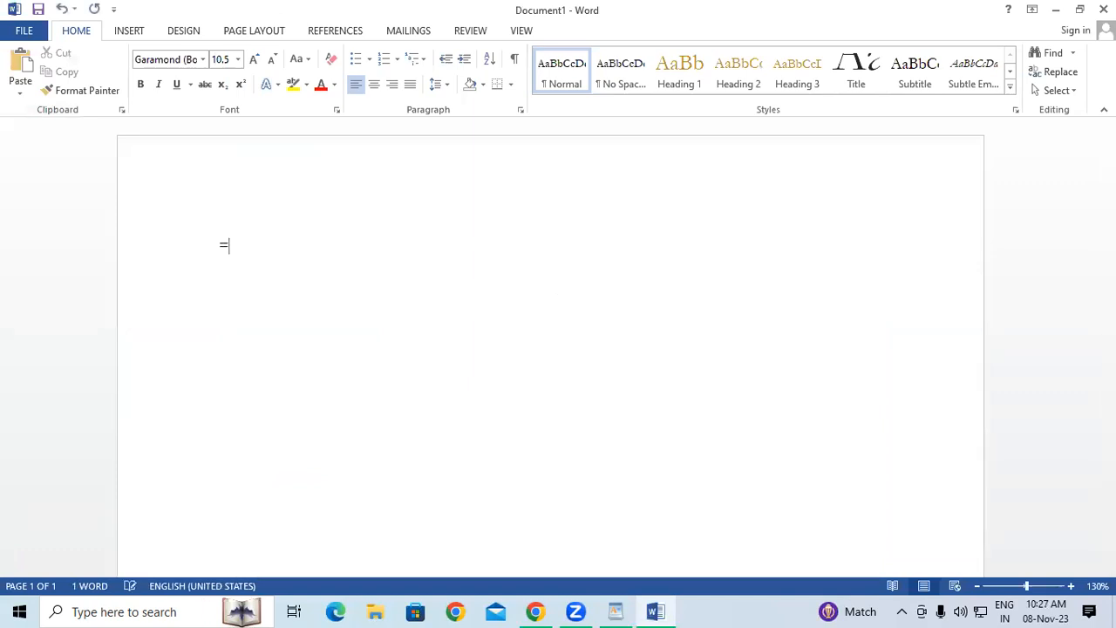
type("rand()")
key("Return")
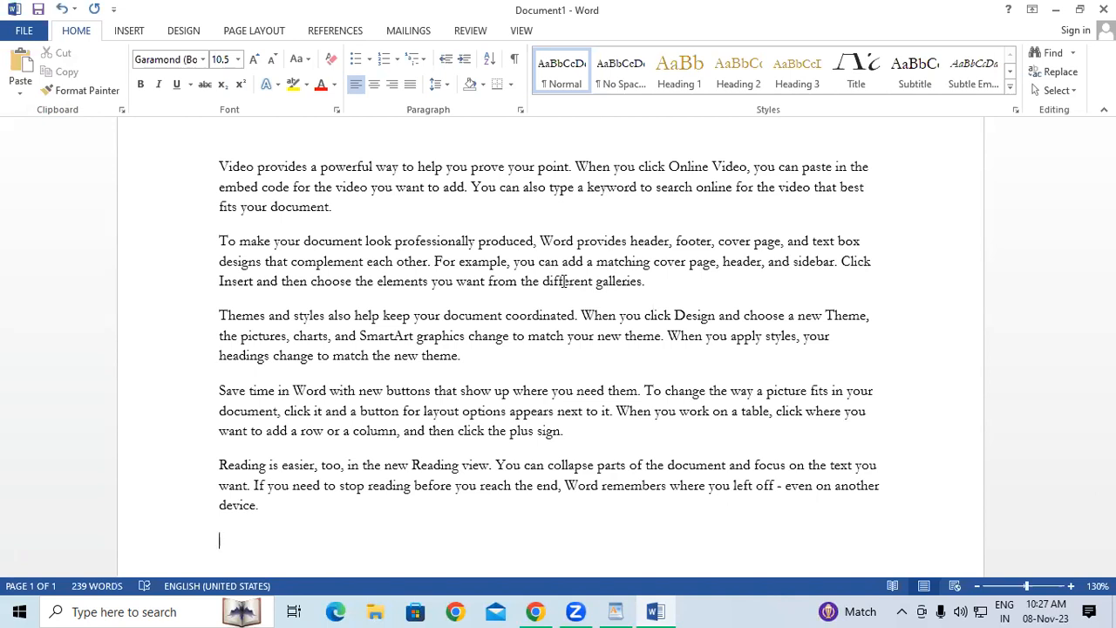
Copy all the sample text from Word and paste it into the blank WordPad document
key("ctrl+a")
key("ctrl+c")
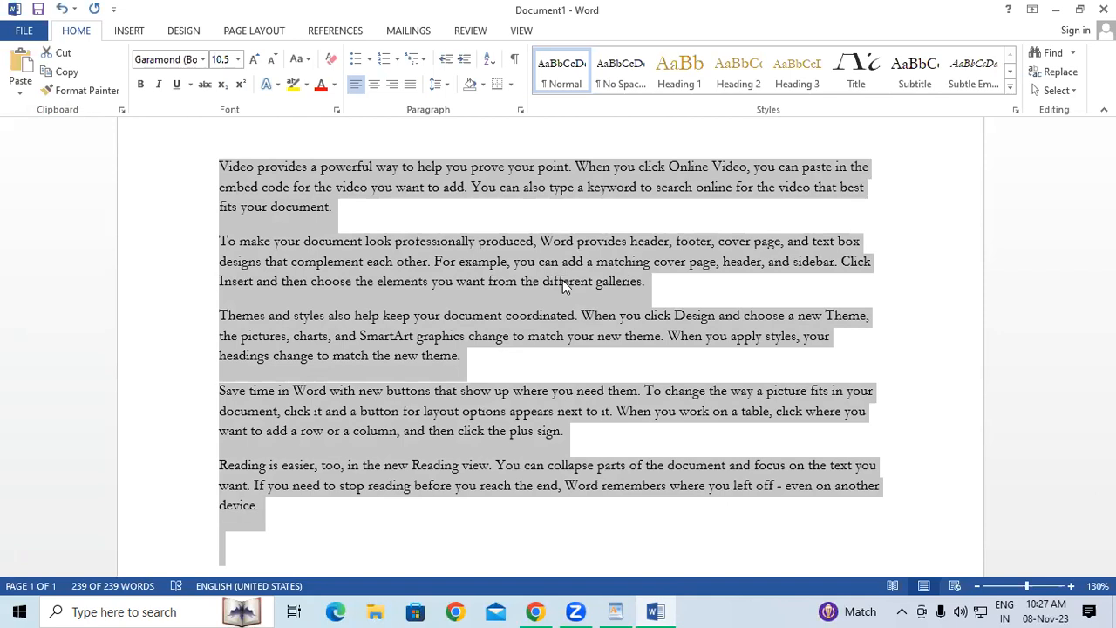
left_click(618, 609)
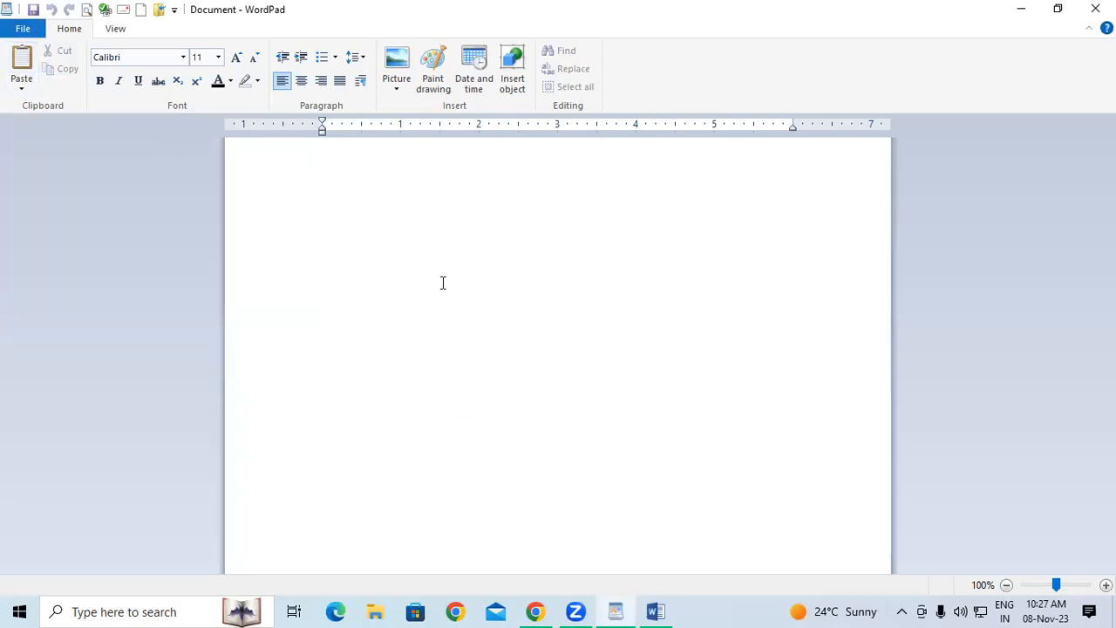
key("ctrl+v")
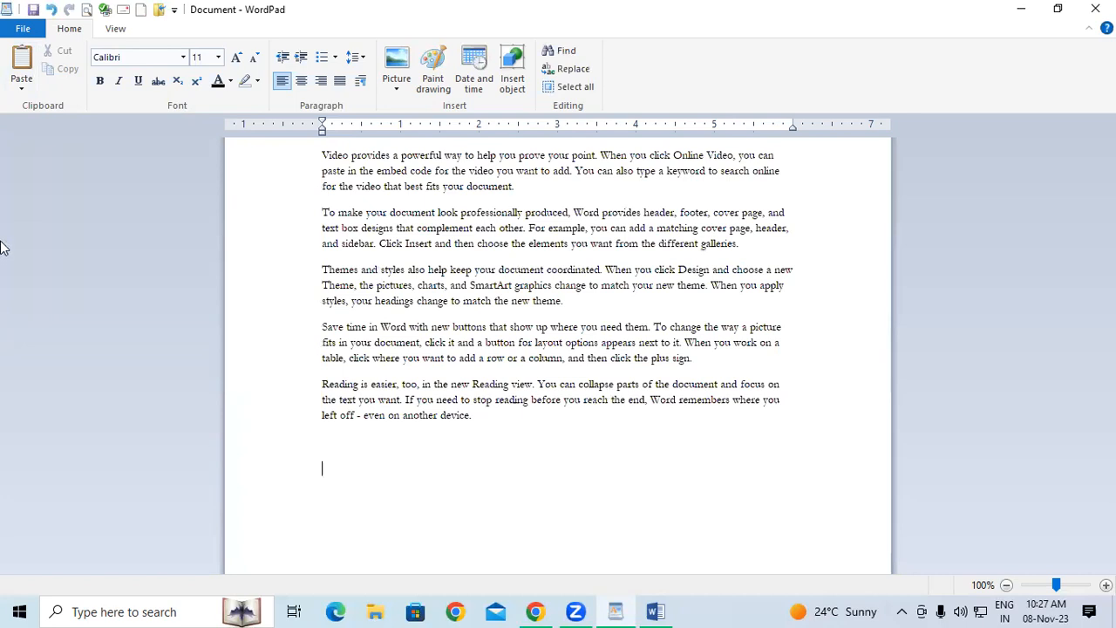
Save the WordPad document to the Desktop as "Document" in Rich Text Format (RTF)
left_click(26, 30)
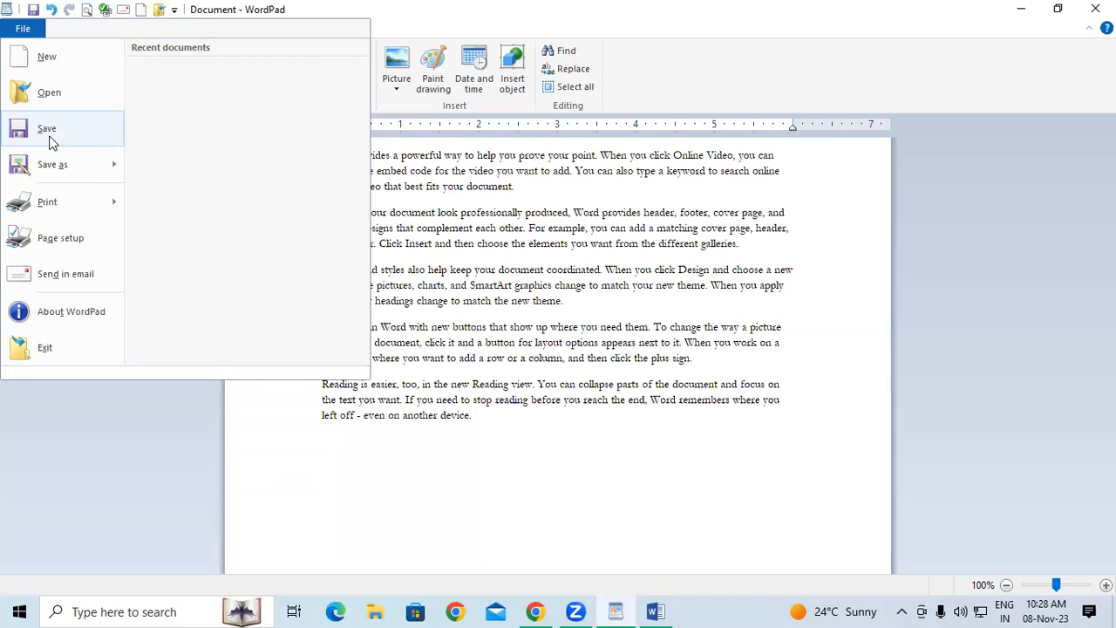
left_click(49, 138)
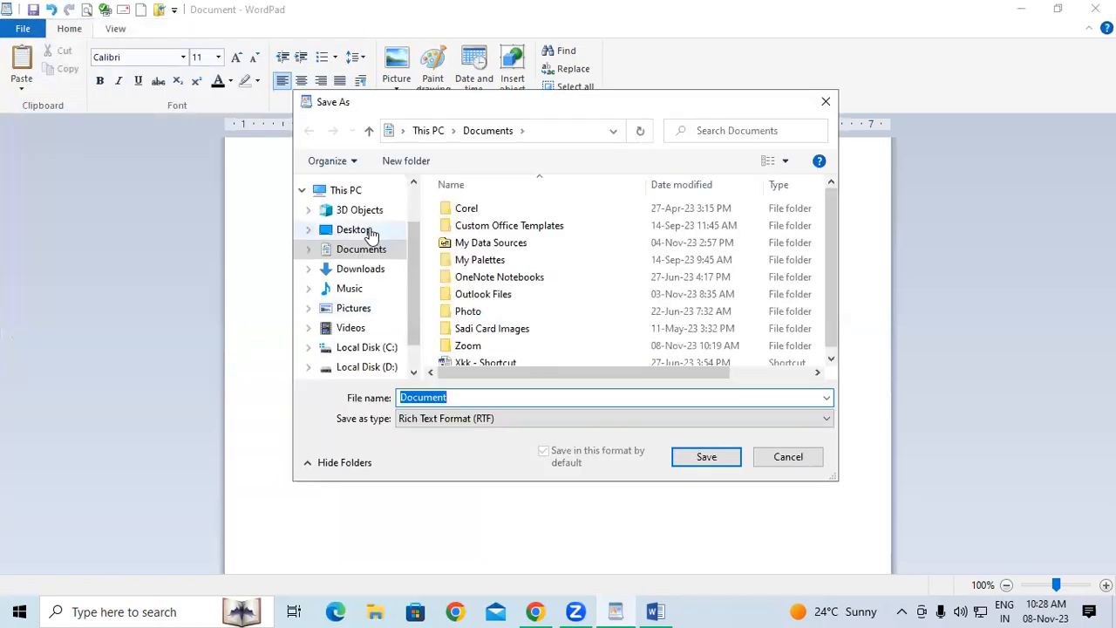
left_click(367, 231)
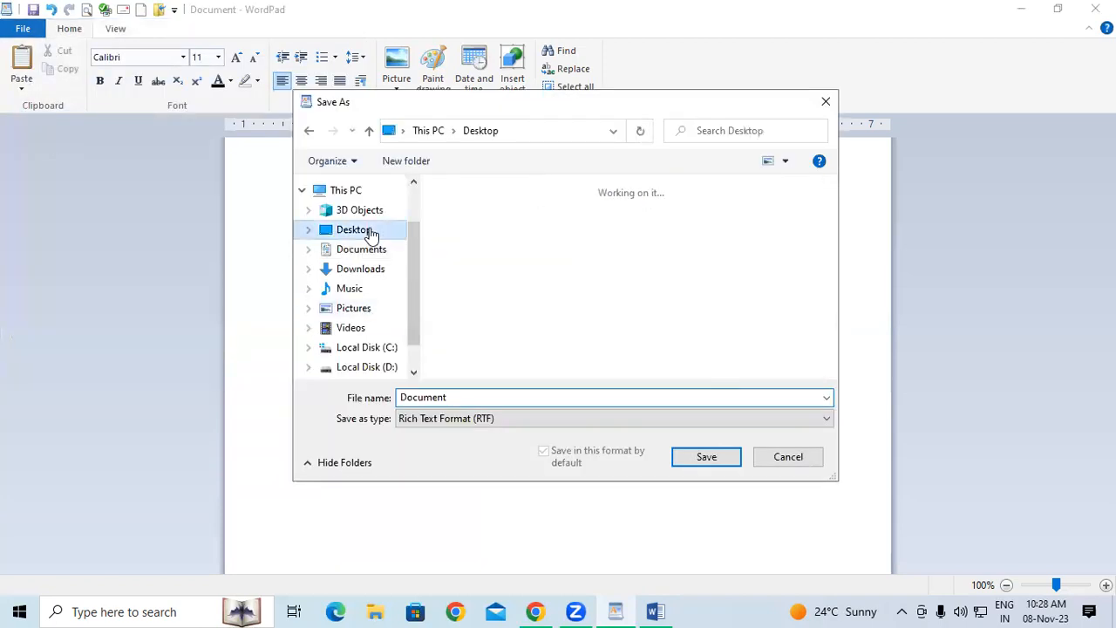
double_click(473, 401)
left_click(702, 460)
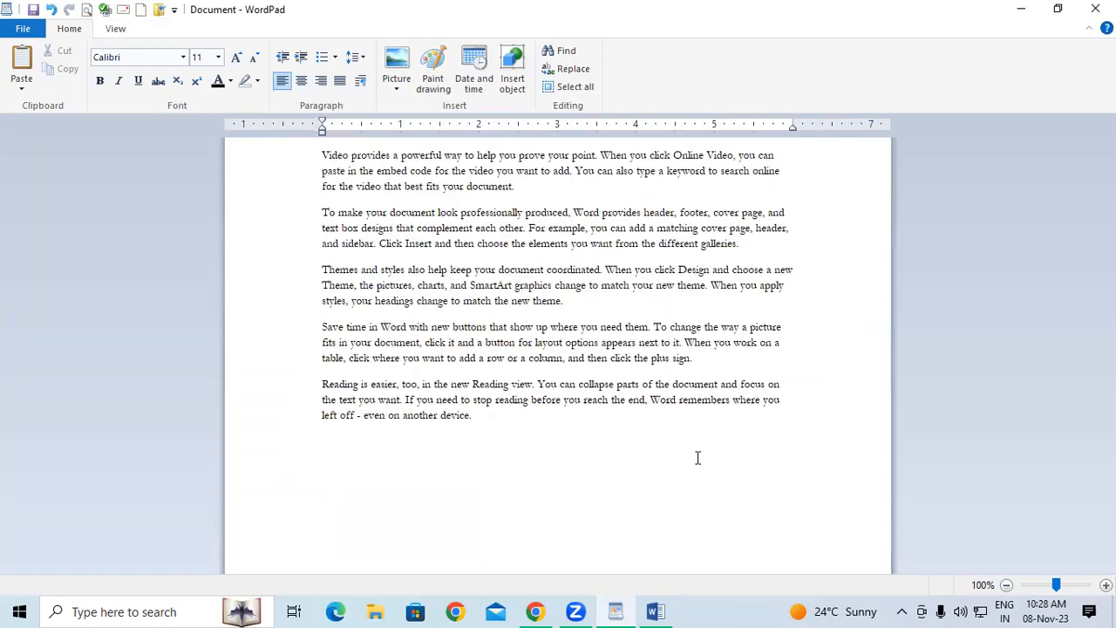
Close WordPad, and close Word without saving its document
left_click(1094, 9)
left_click(1103, 9)
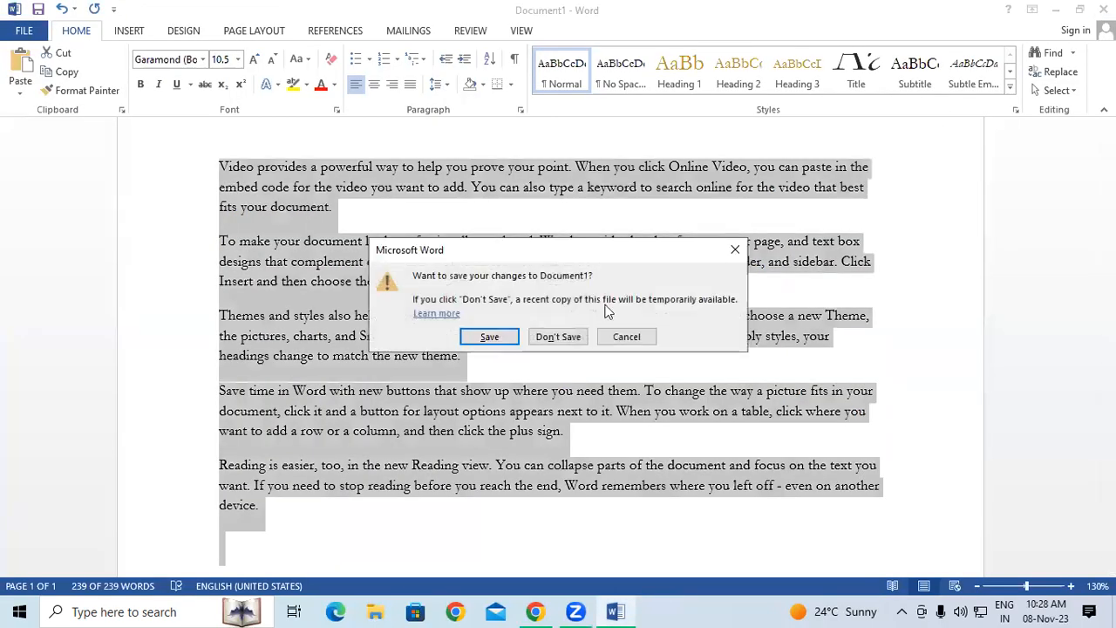
left_click(558, 336)
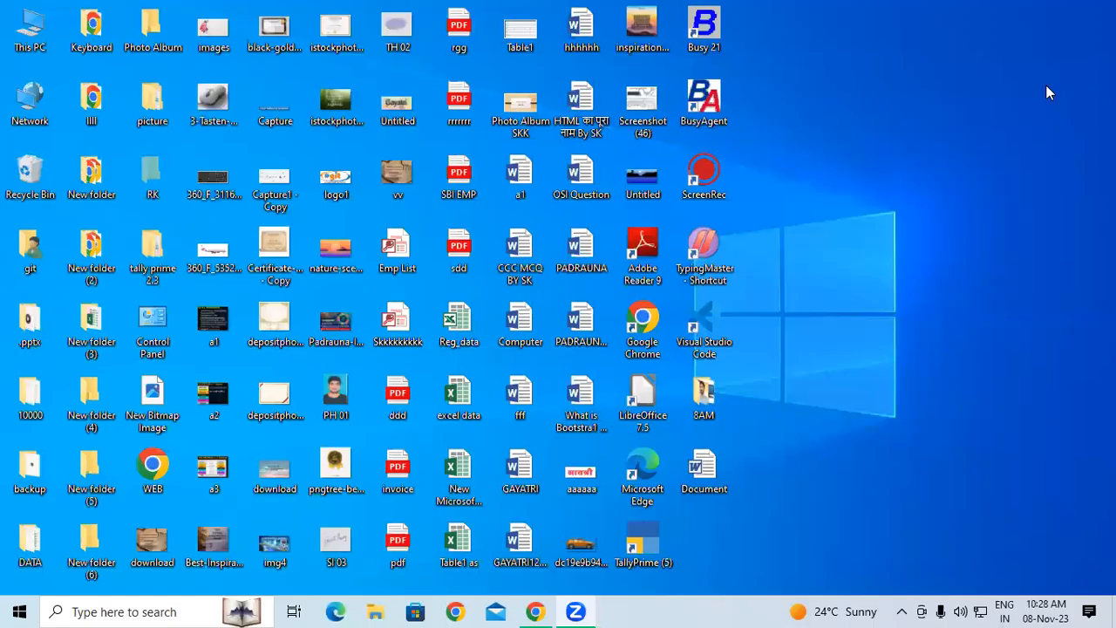
Launch WordPad again with the Run command "wordpad"
key("super+r")
type("w")
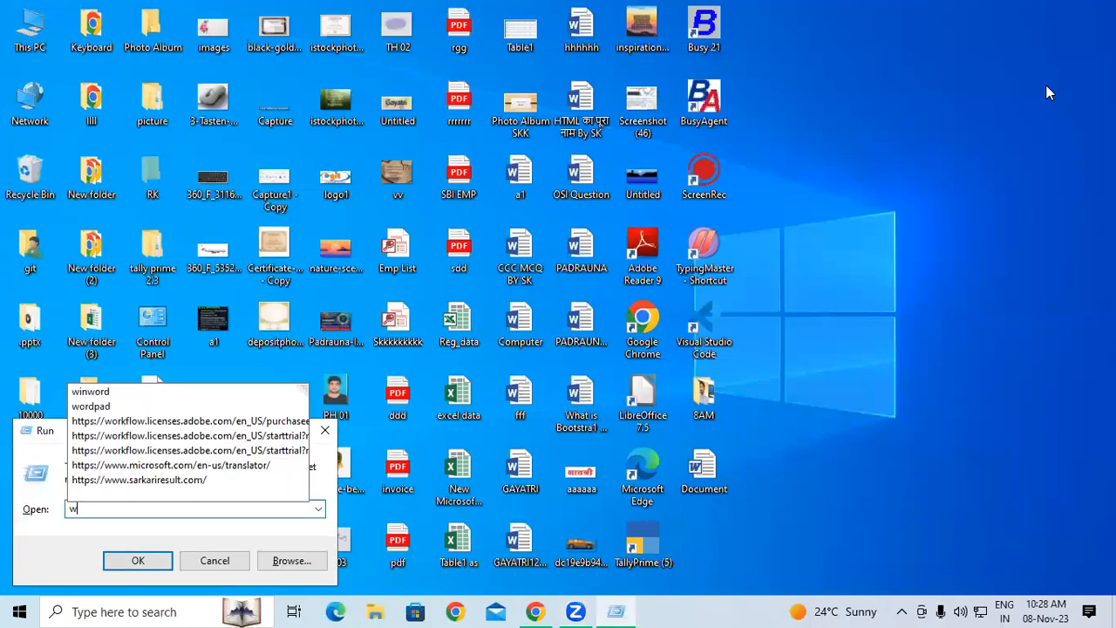
type("ordpad")
key("Return")
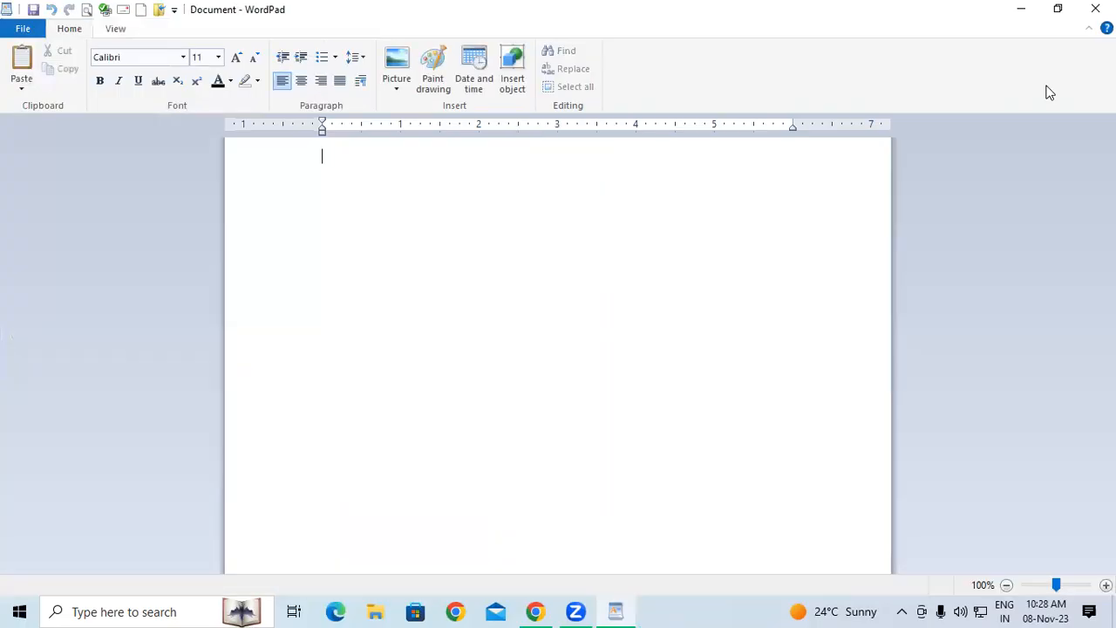
left_click(33, 31)
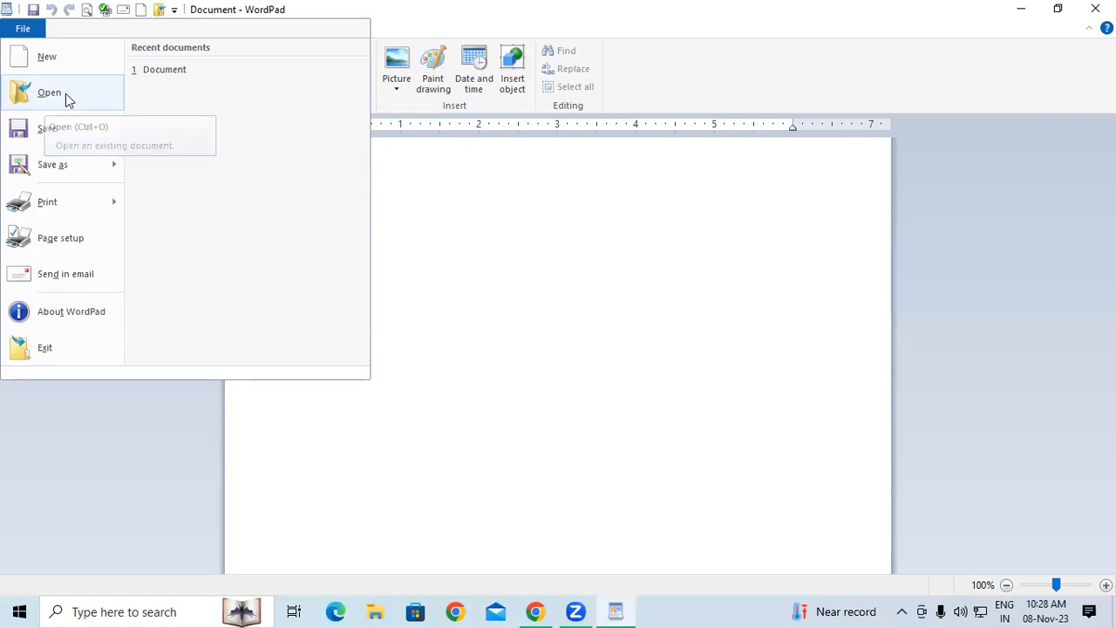
left_click(65, 93)
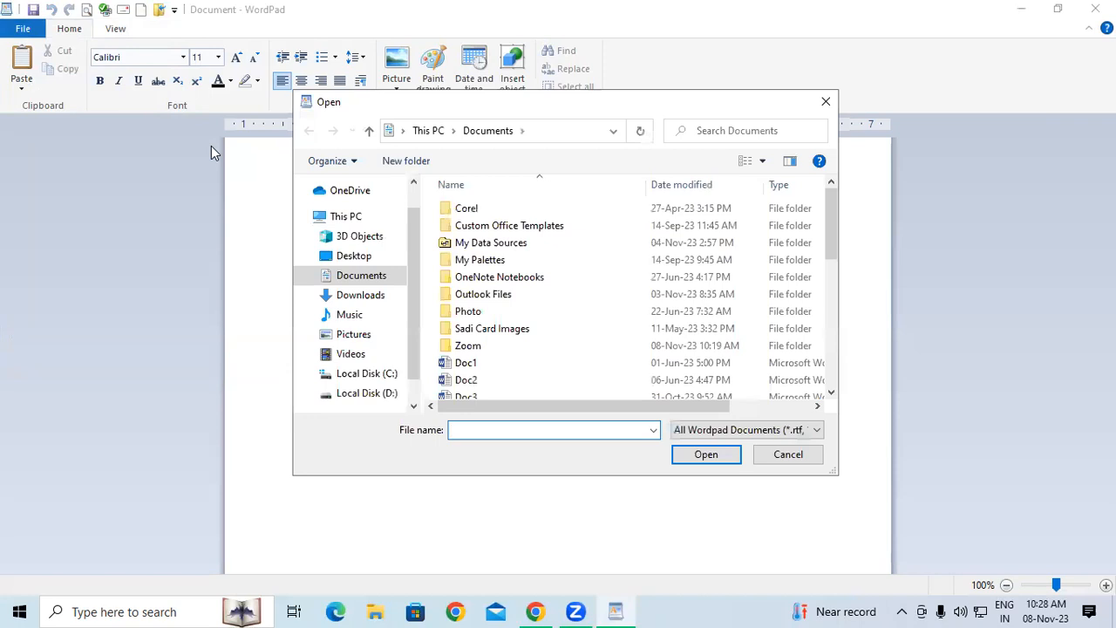
left_click(354, 255)
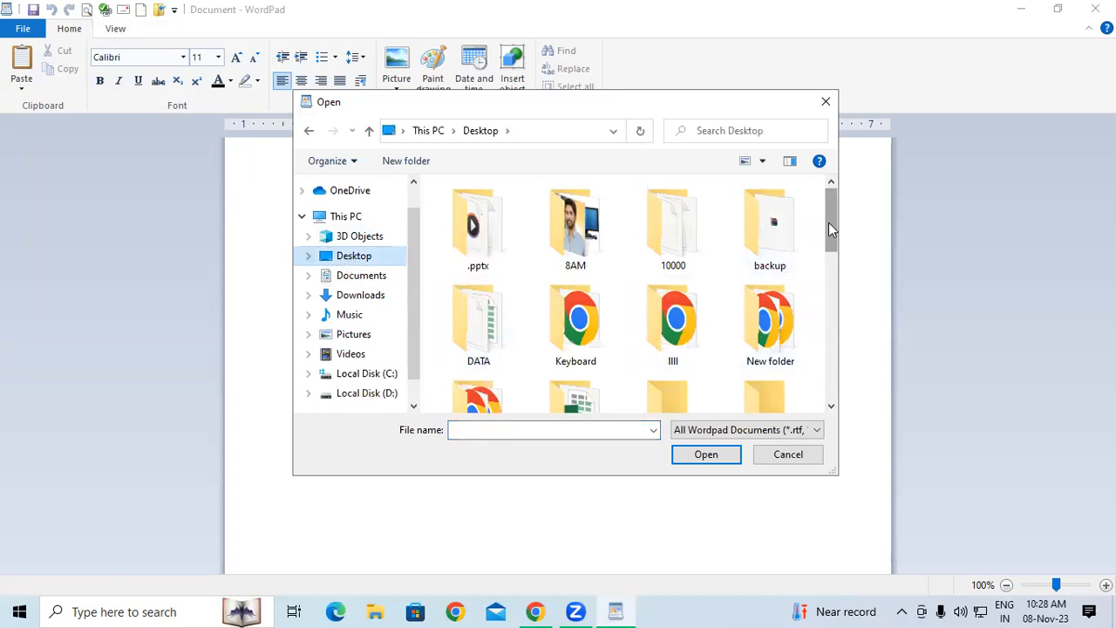
left_click_drag(833, 227, 804, 327)
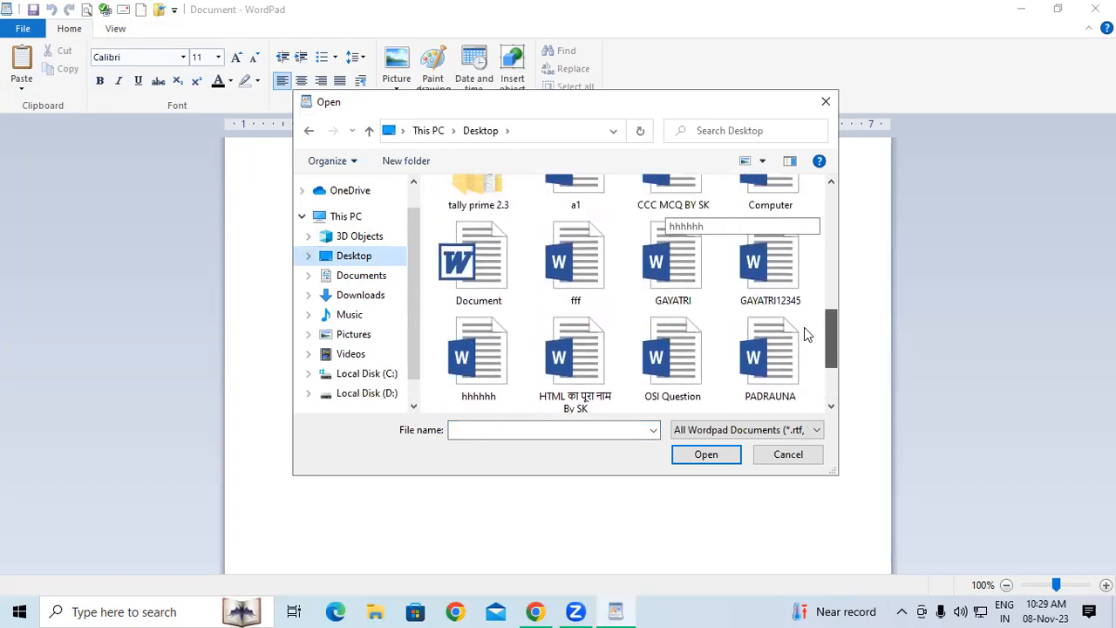
left_click(470, 271)
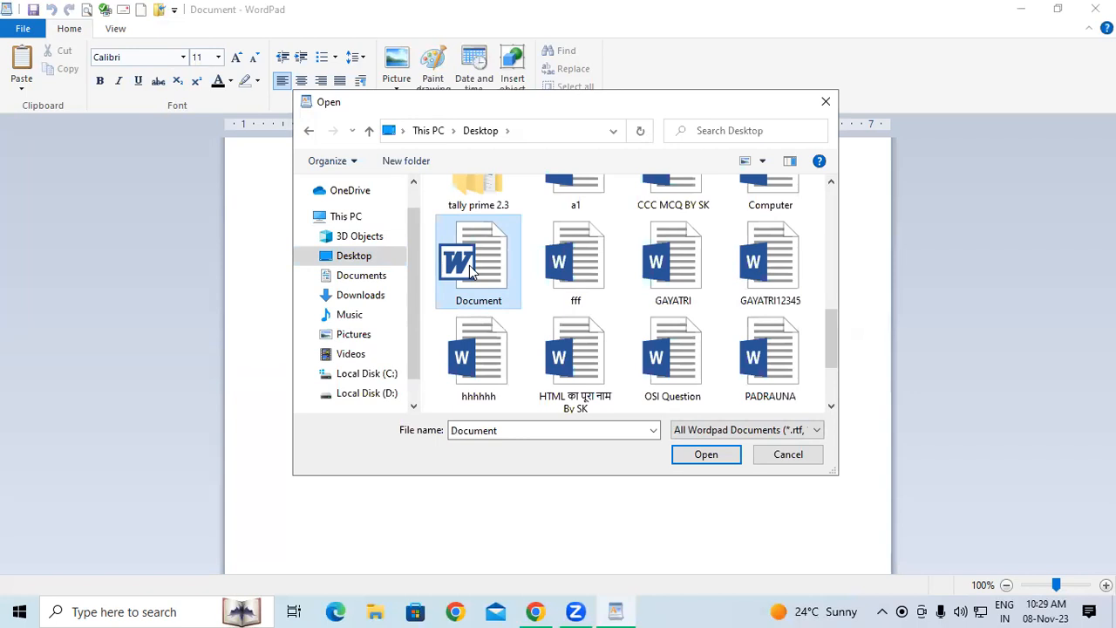
left_click(826, 102)
Make WordPad the default app for .rtf files by opening the desktop file "Document" with it, and close the opened document
left_click(1021, 9)
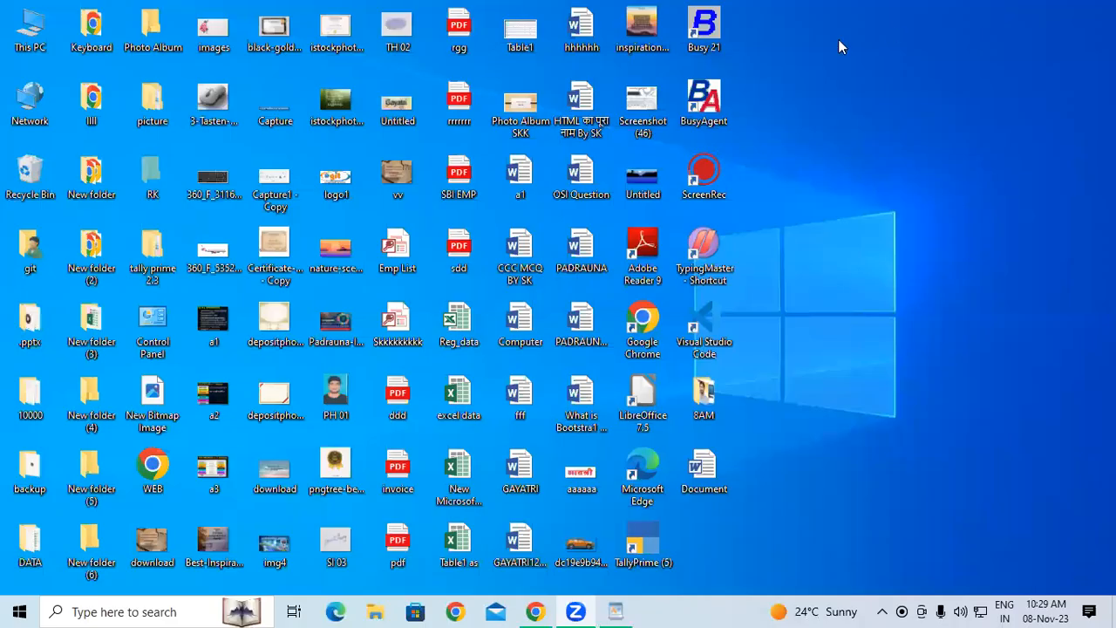
right_click(714, 473)
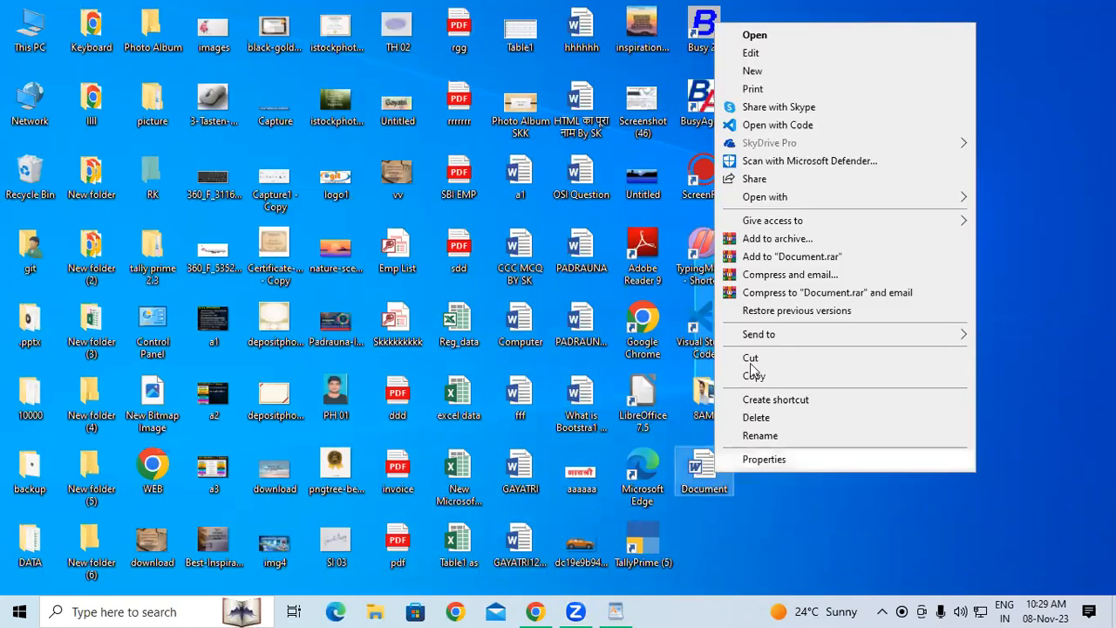
mouse_move(782, 199)
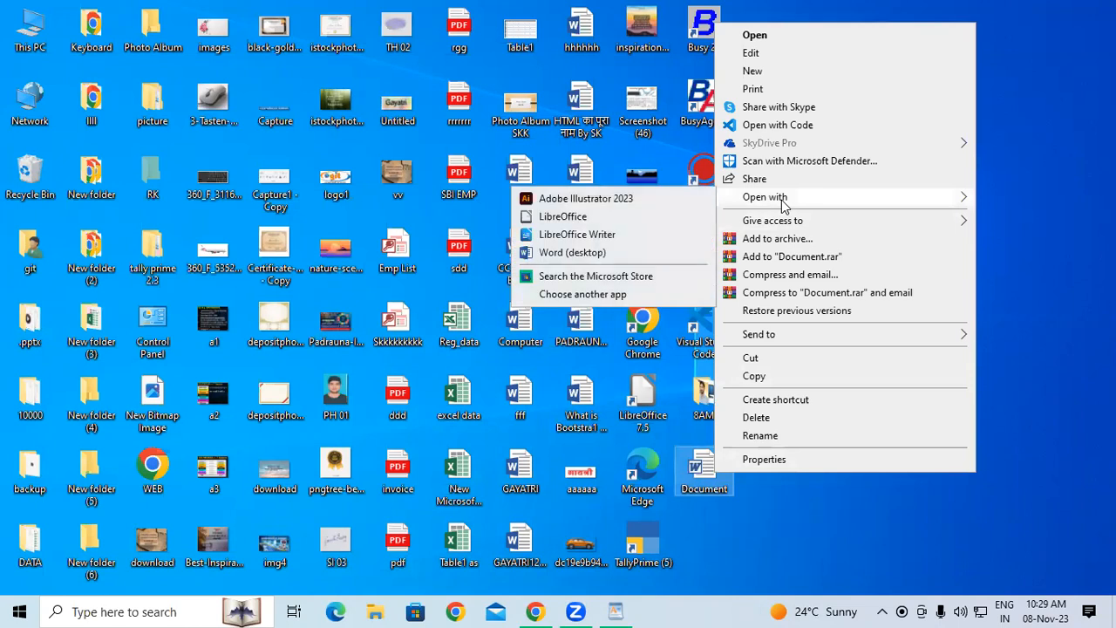
left_click(568, 294)
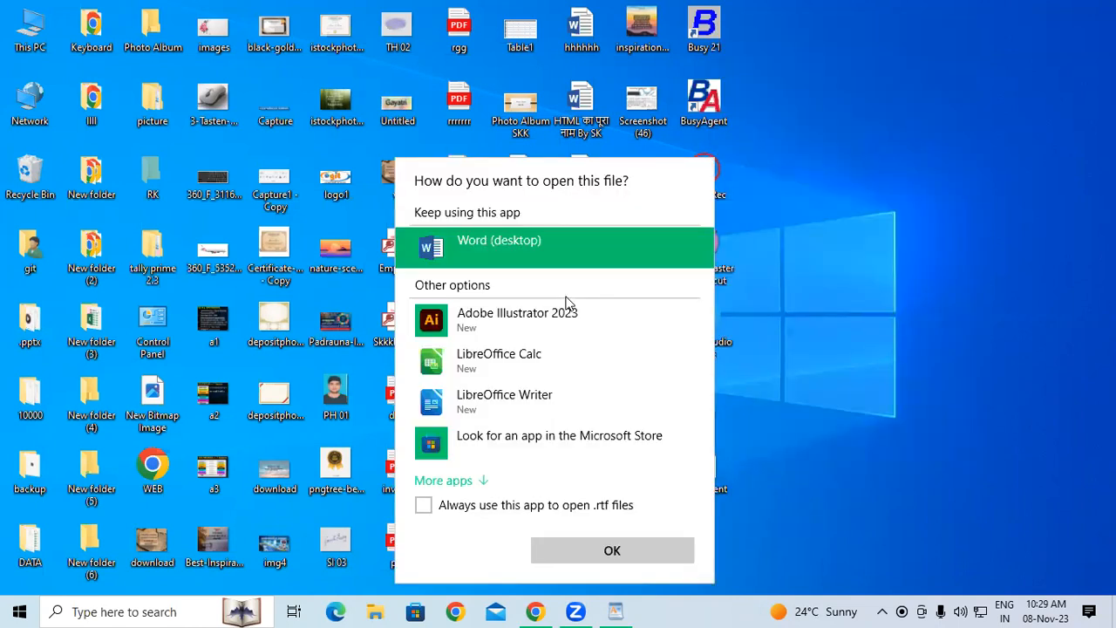
scroll(585, 418, "down", 1)
left_click(446, 463)
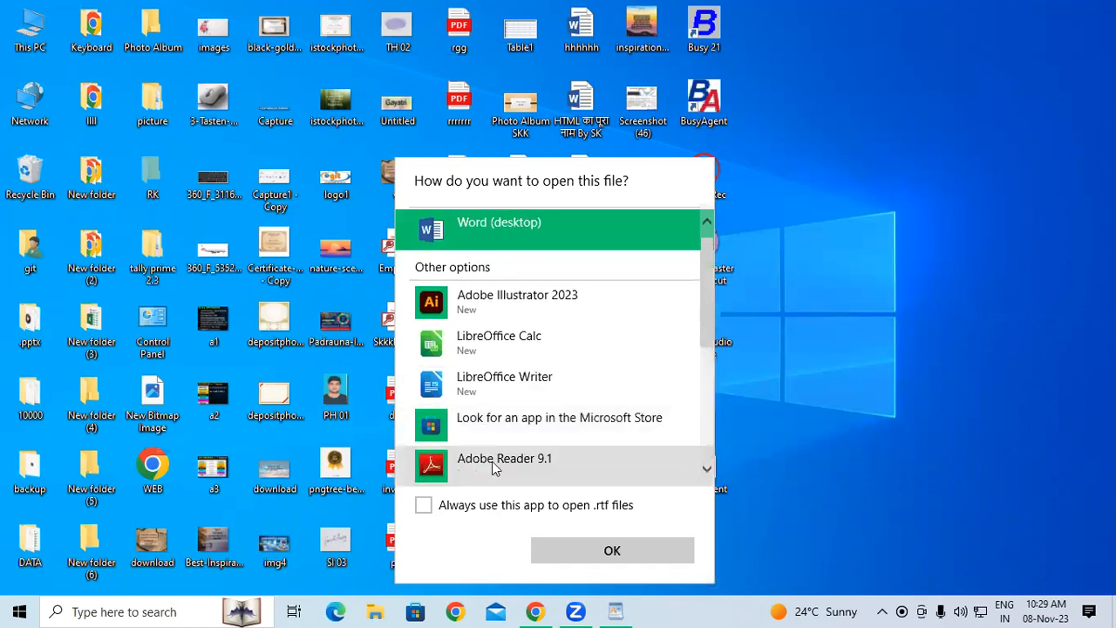
scroll(601, 440, "down", 5)
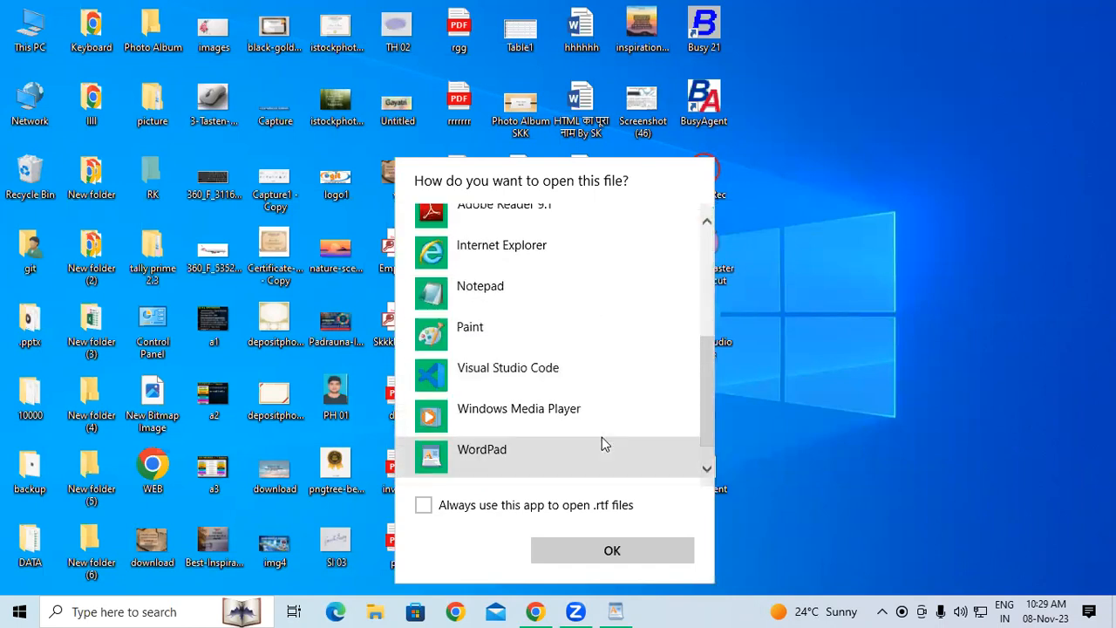
scroll(602, 440, "down", 1)
left_click(520, 421)
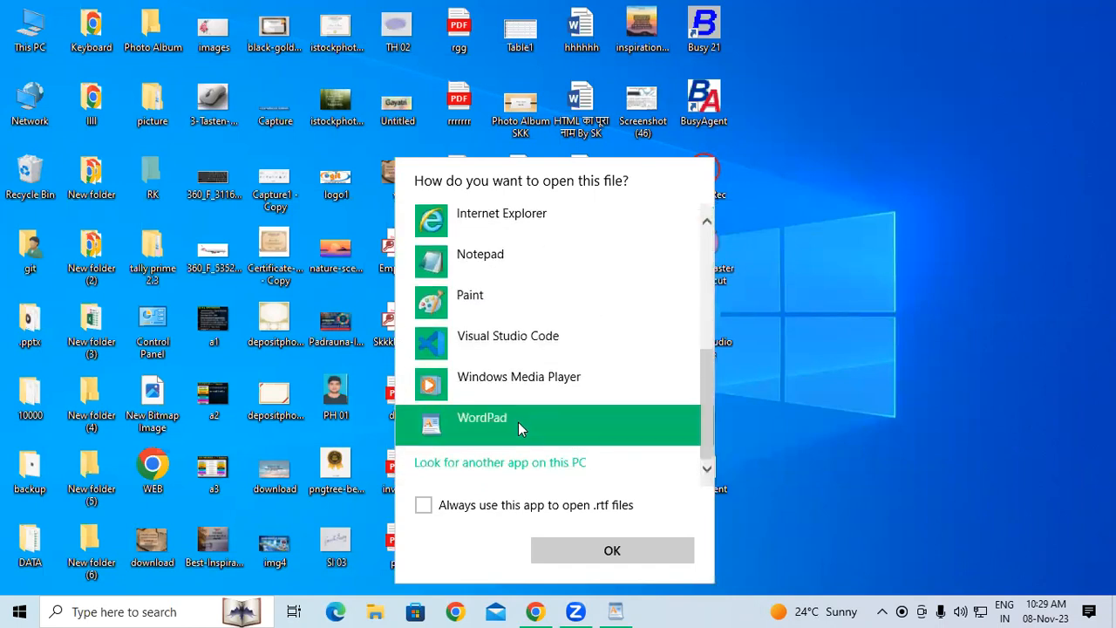
left_click(424, 504)
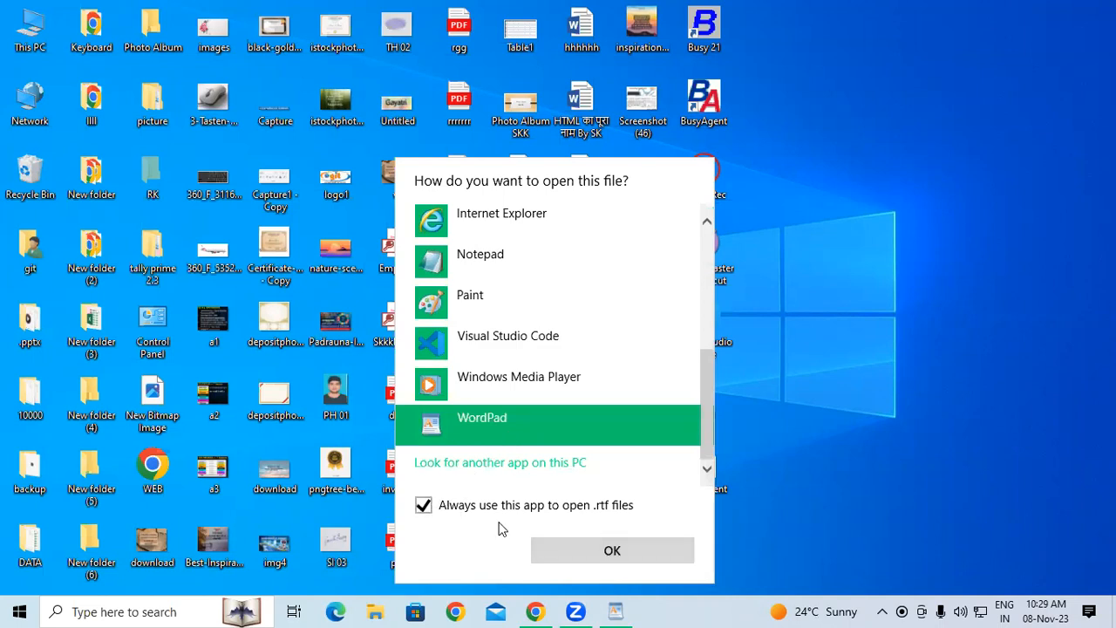
key("Return")
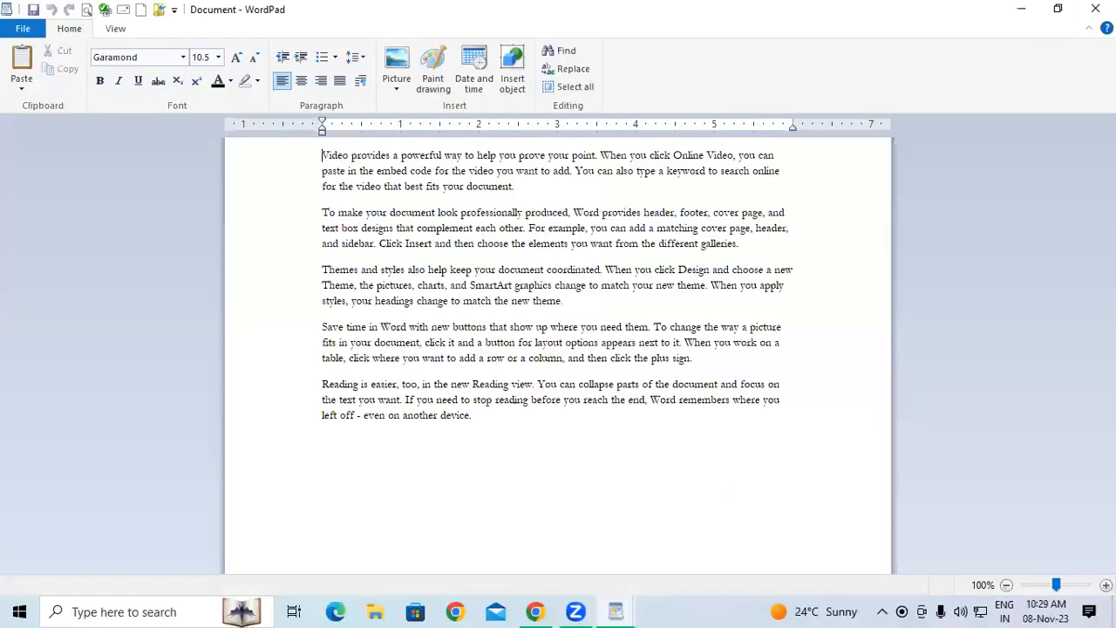
left_click(1095, 9)
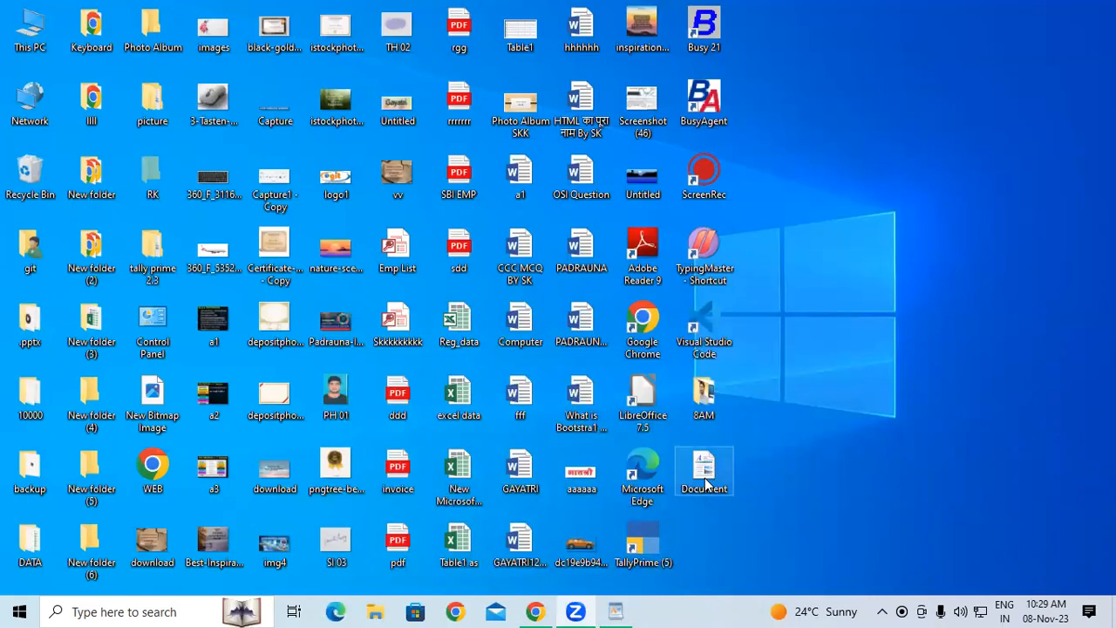
Open the file "Document" from the Desktop in WordPad
left_click(616, 611)
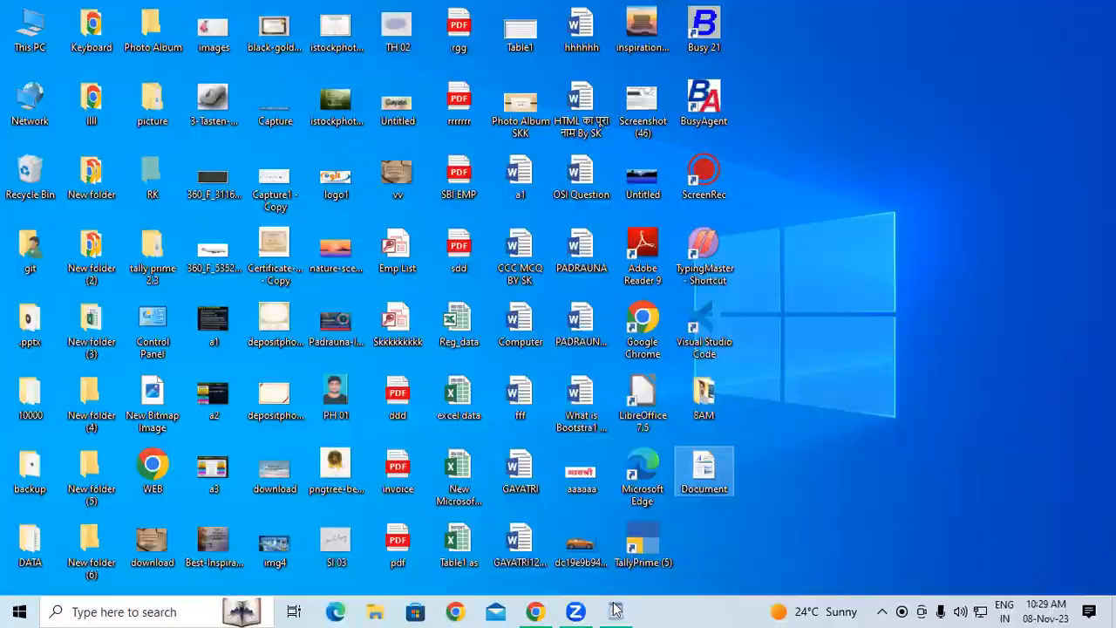
left_click(23, 30)
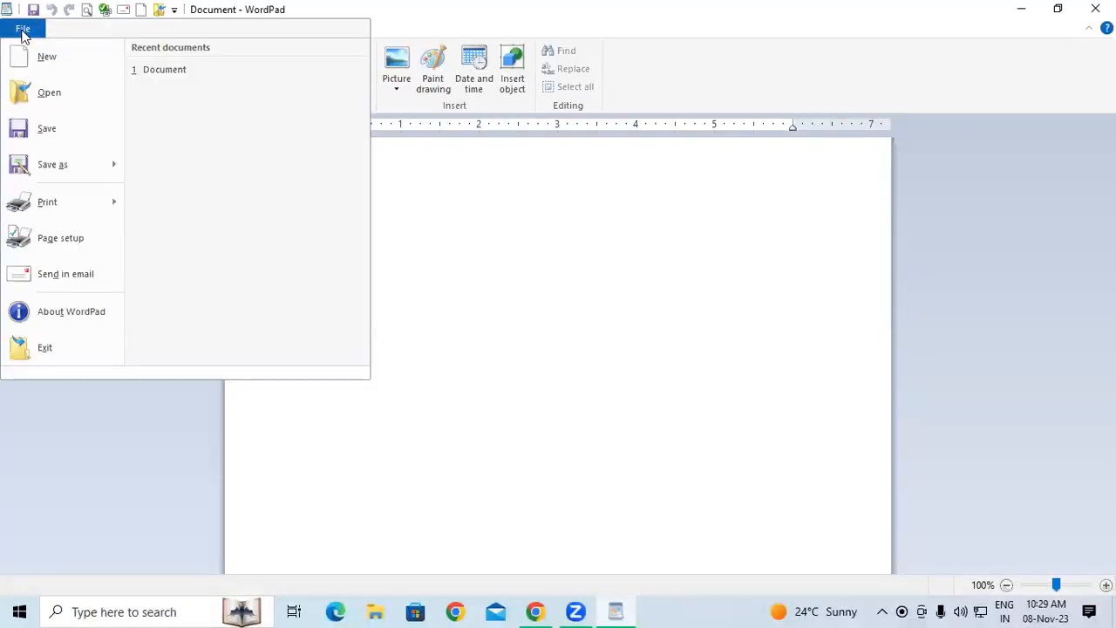
left_click(35, 96)
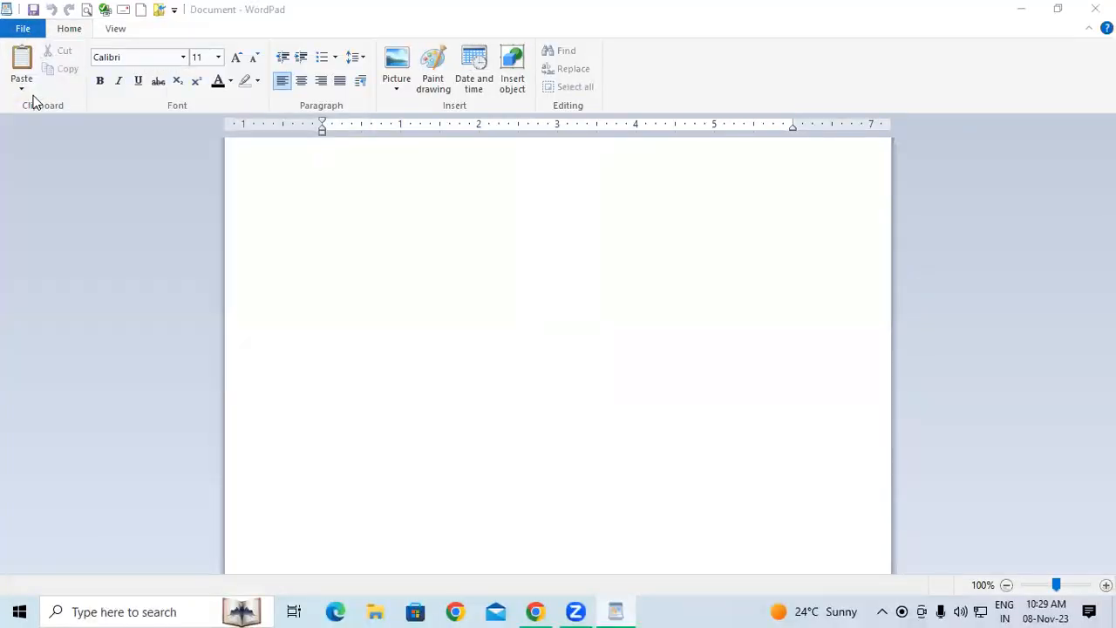
left_click(358, 257)
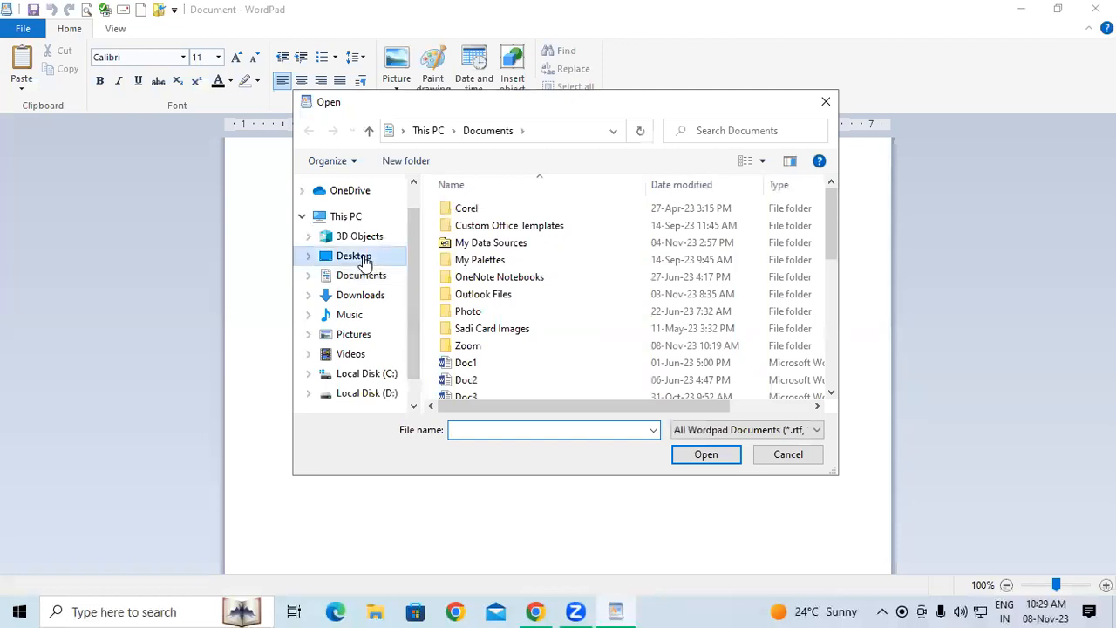
left_click_drag(837, 221, 824, 322)
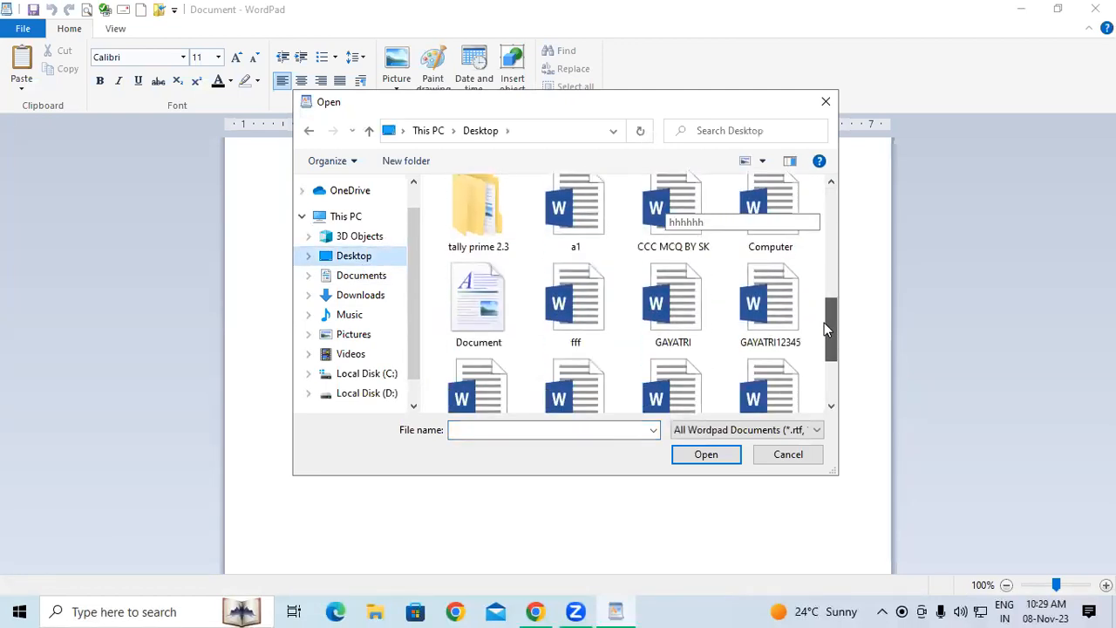
left_click(488, 308)
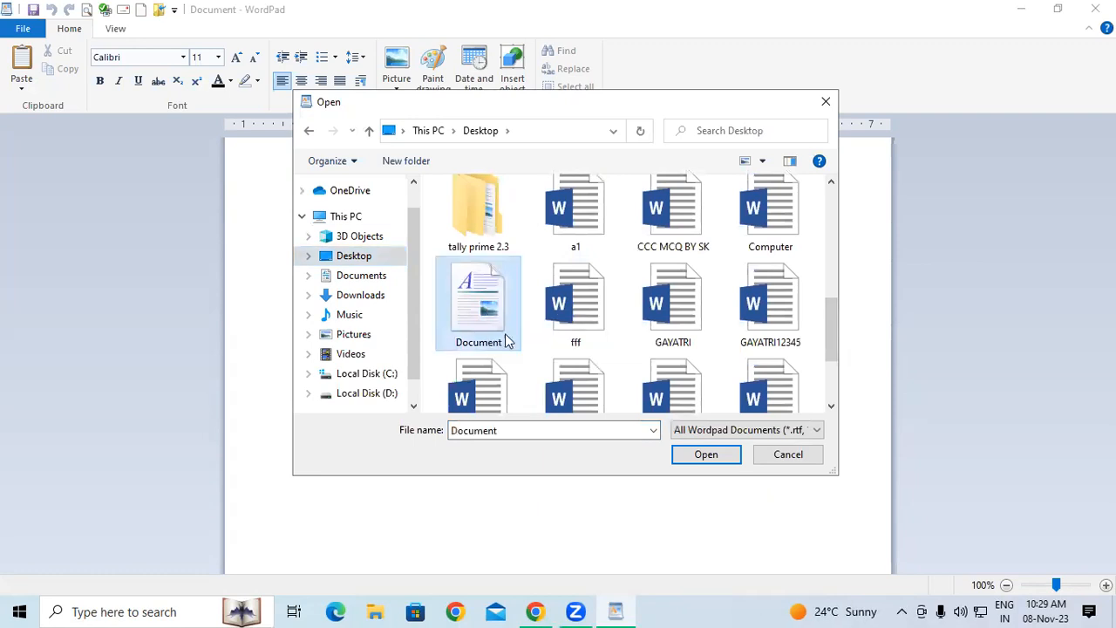
left_click(710, 454)
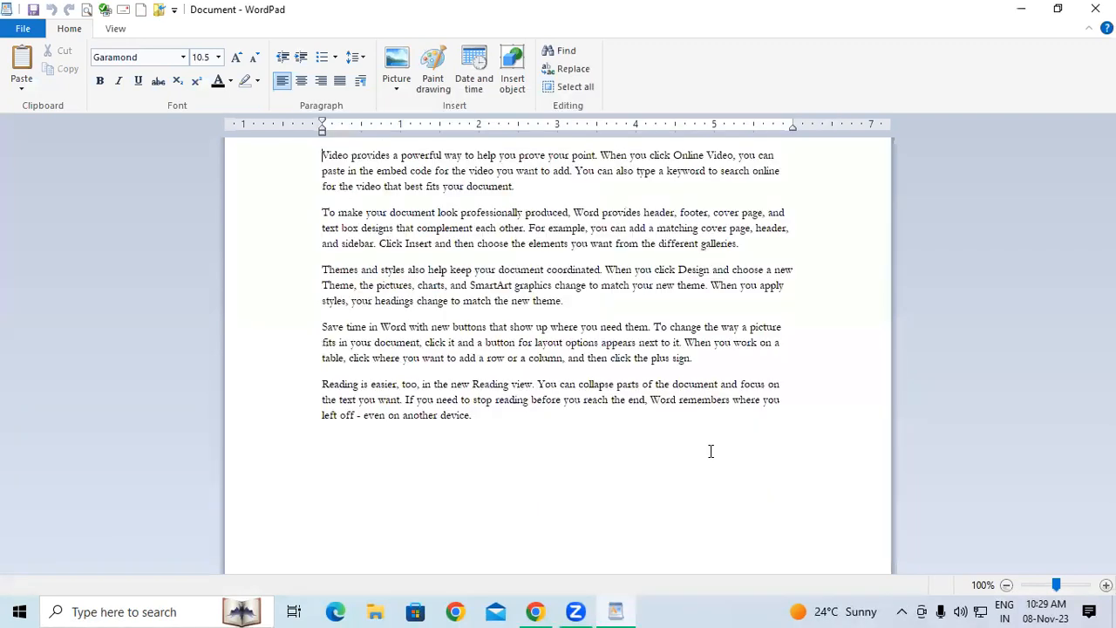
Save the opened document under its existing name, and bring up the Save as format choices
left_click_drag(320, 157, 421, 406)
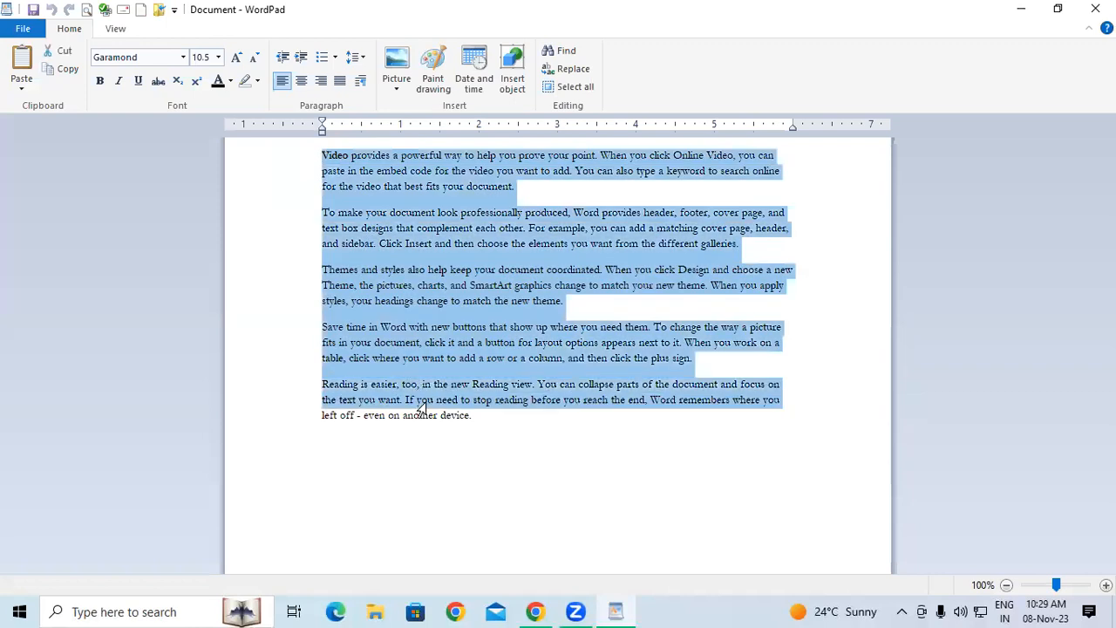
left_click(23, 27)
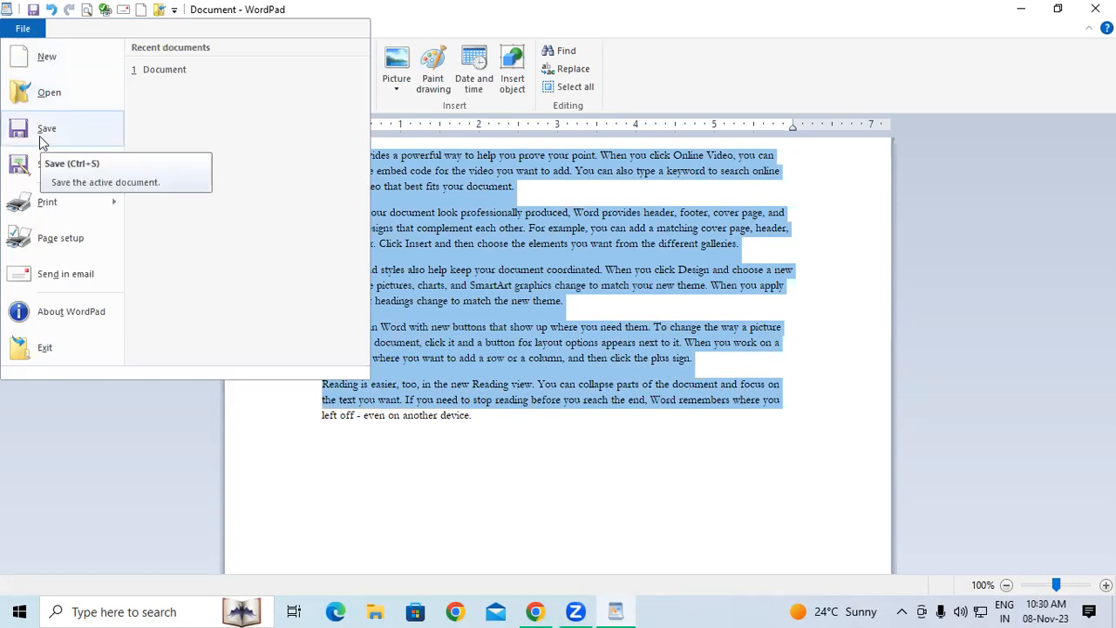
left_click(699, 380)
left_click(35, 31)
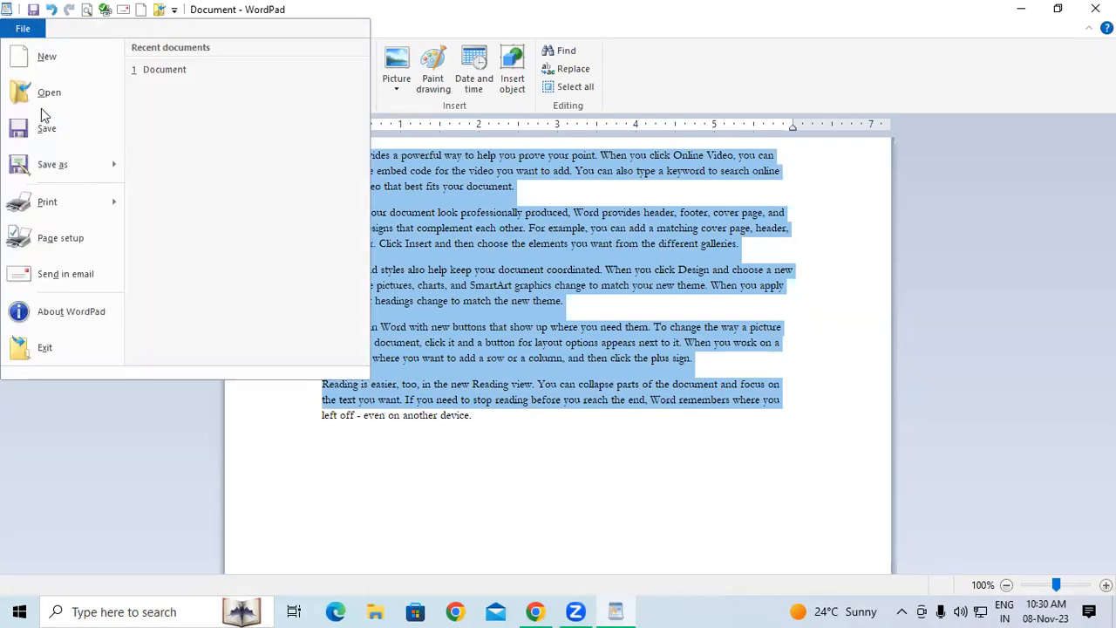
left_click(44, 133)
left_click(384, 187)
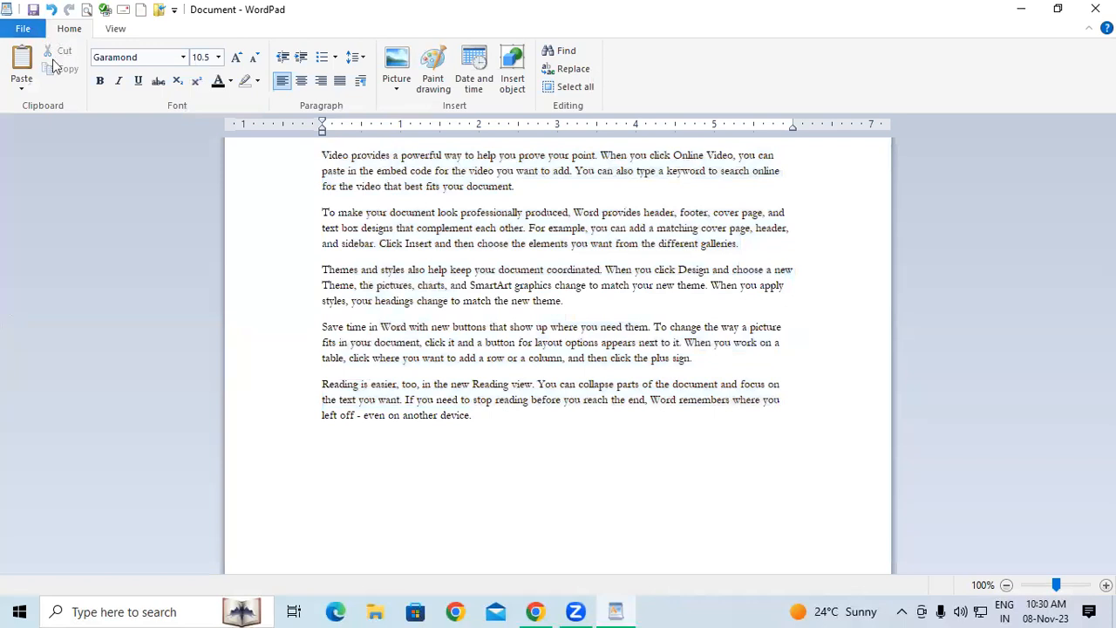
key("alt+f")
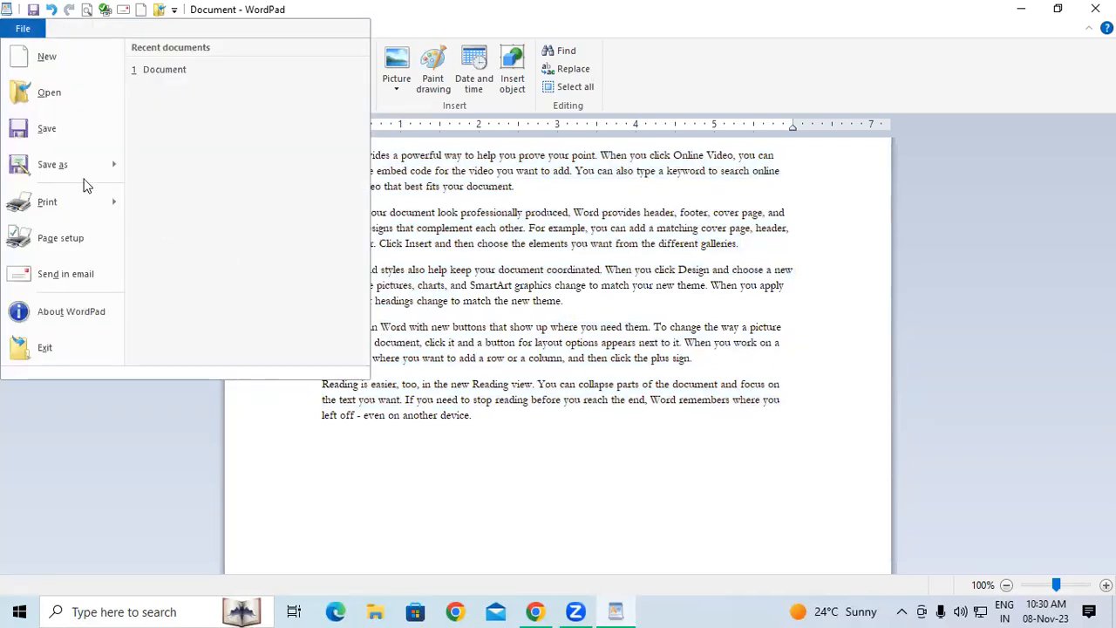
mouse_move(71, 173)
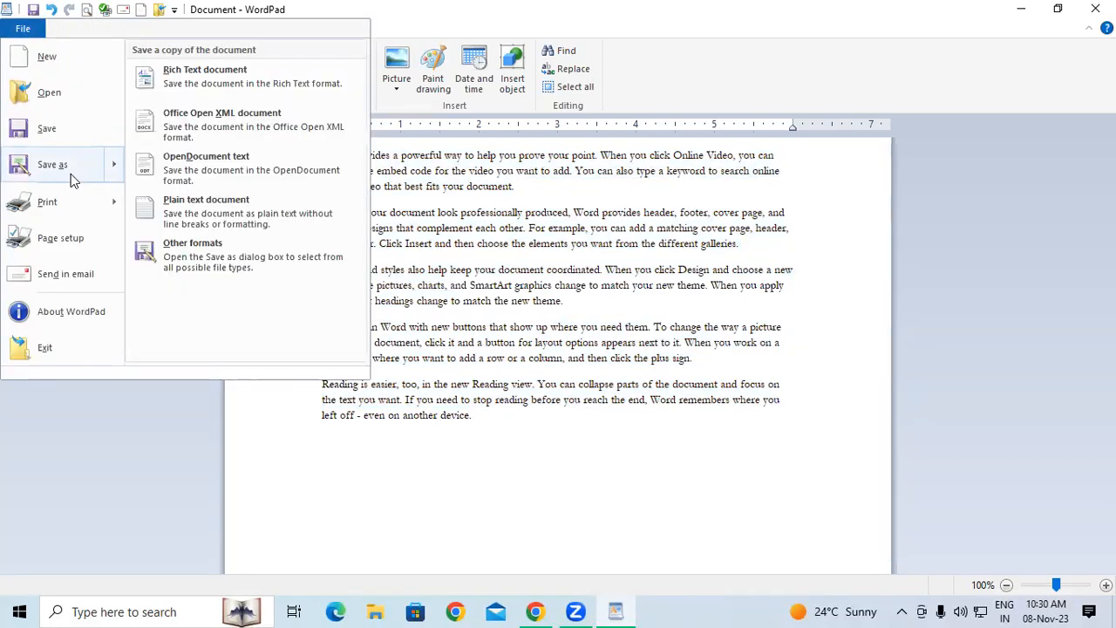
Zoom the page to 130% and add the line "GIT" below the last paragraph
left_click(503, 417)
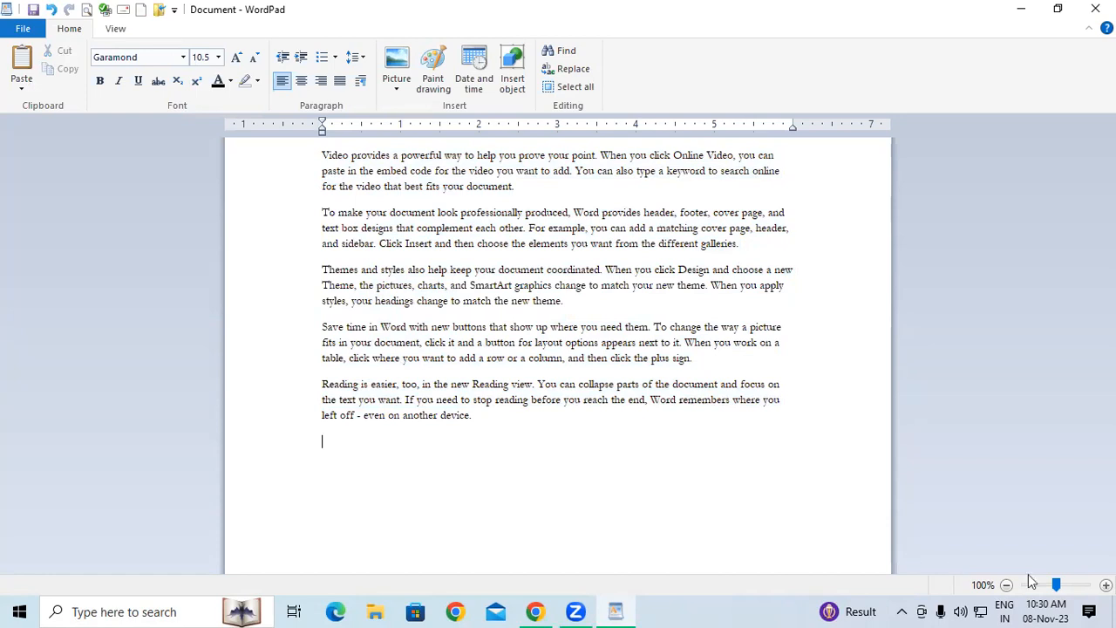
left_click(1105, 585)
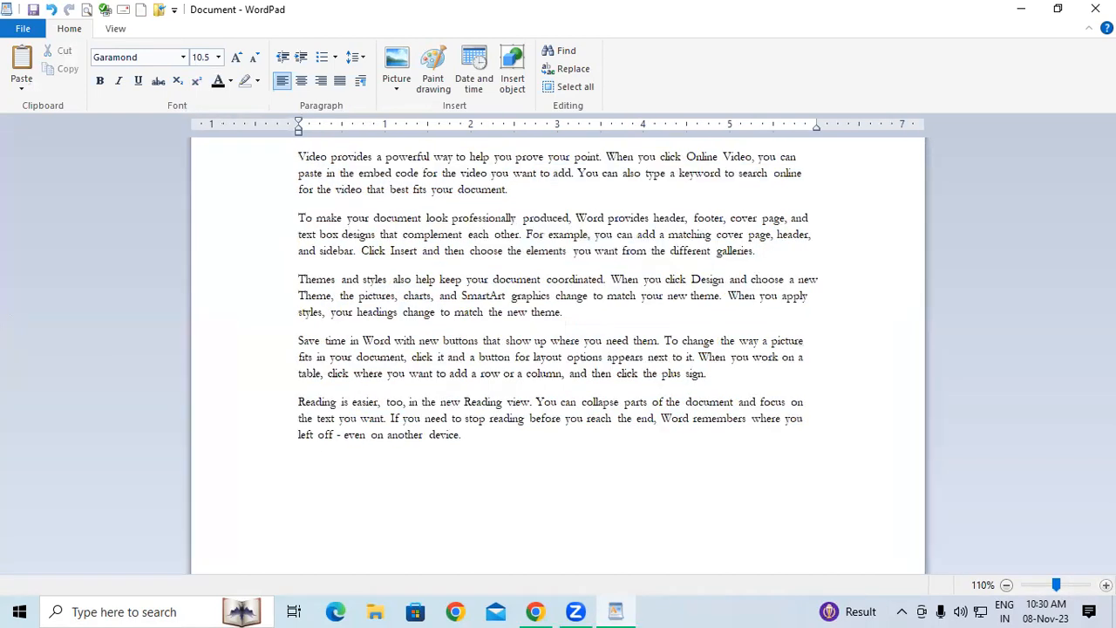
left_click(1105, 585)
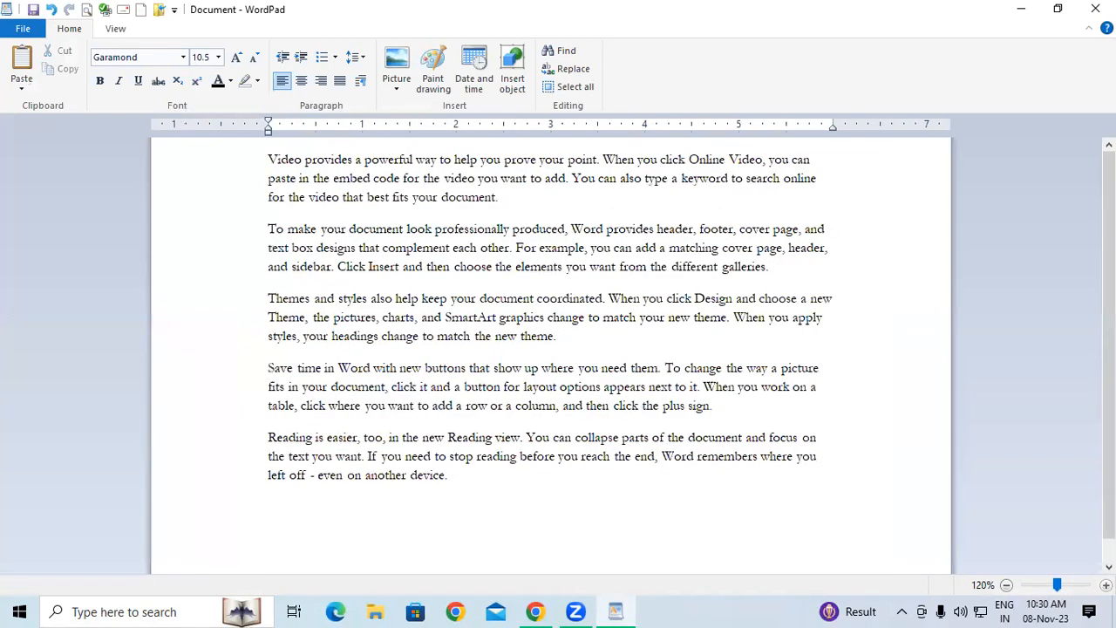
left_click(1105, 585)
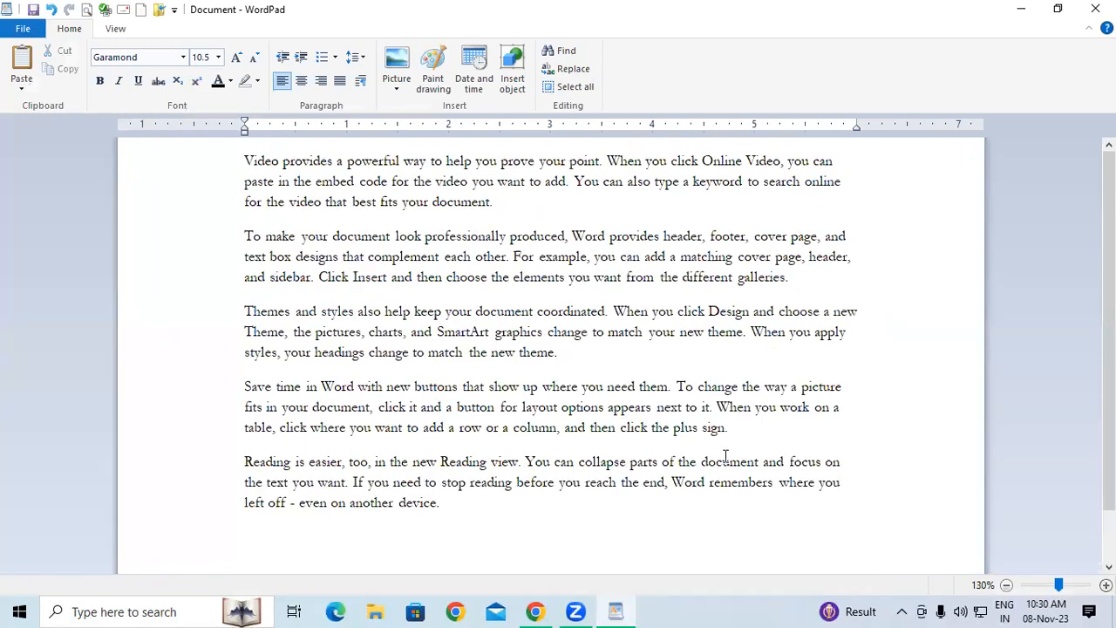
scroll(317, 470, "down", 1)
type("GIT")
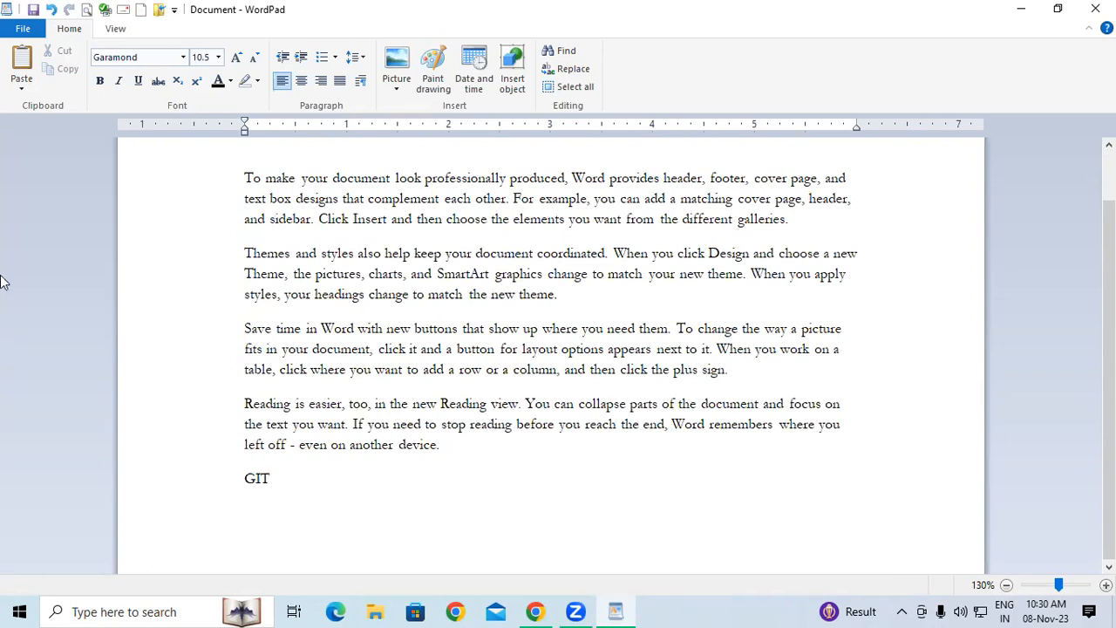
Save the edited document to its existing file and close WordPad
left_click(24, 29)
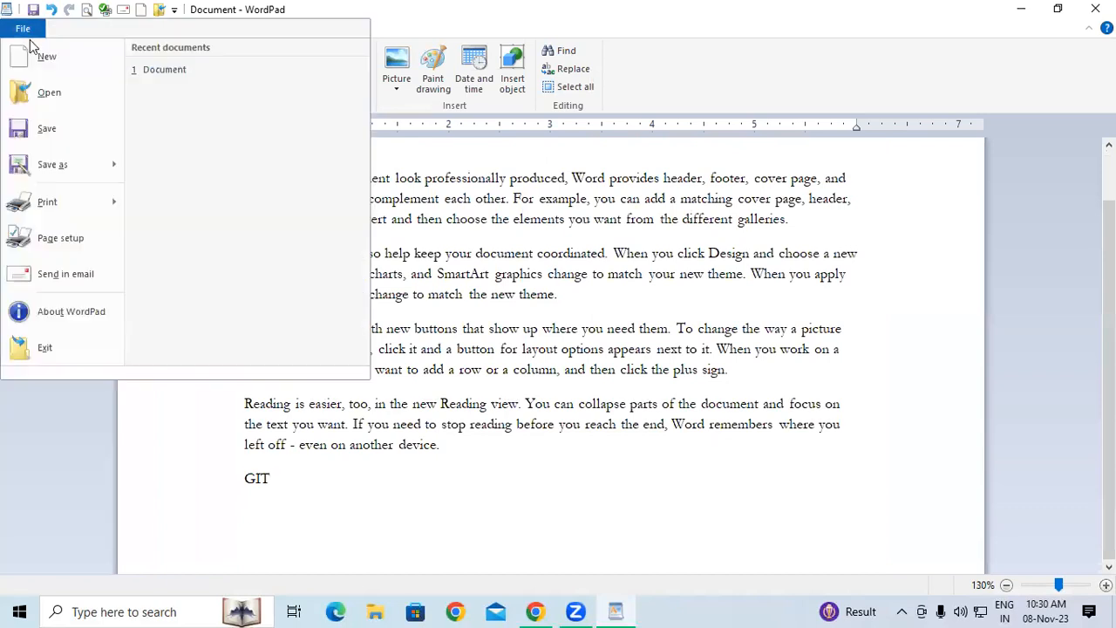
left_click(41, 129)
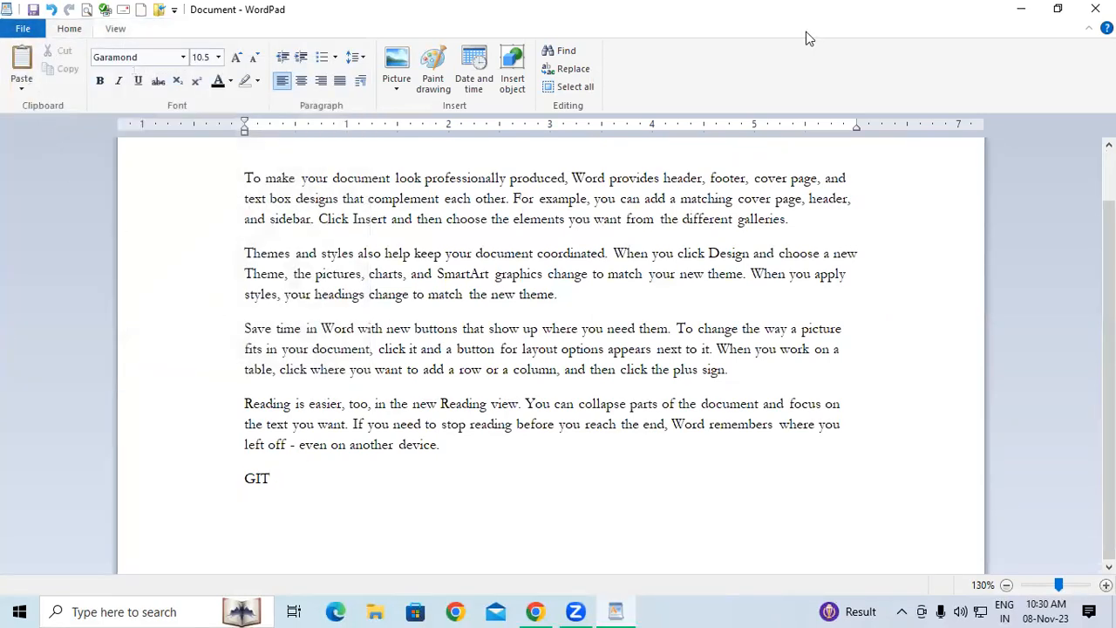
left_click(1095, 9)
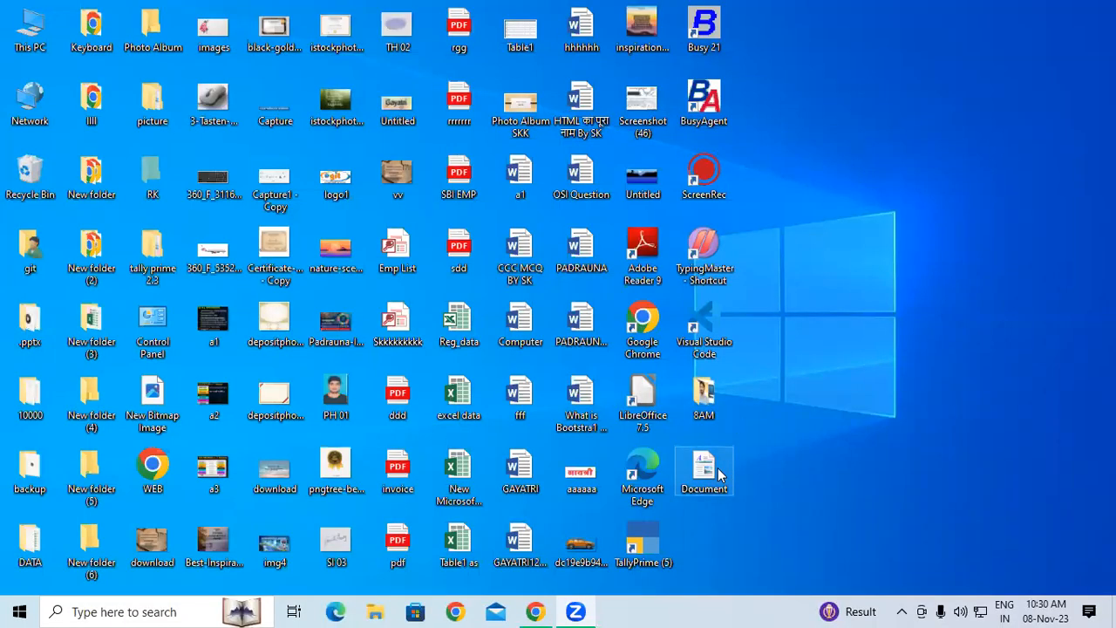
Reopen the desktop file "Document" and check the added "GIT" line by highlighting it
right_click(720, 474)
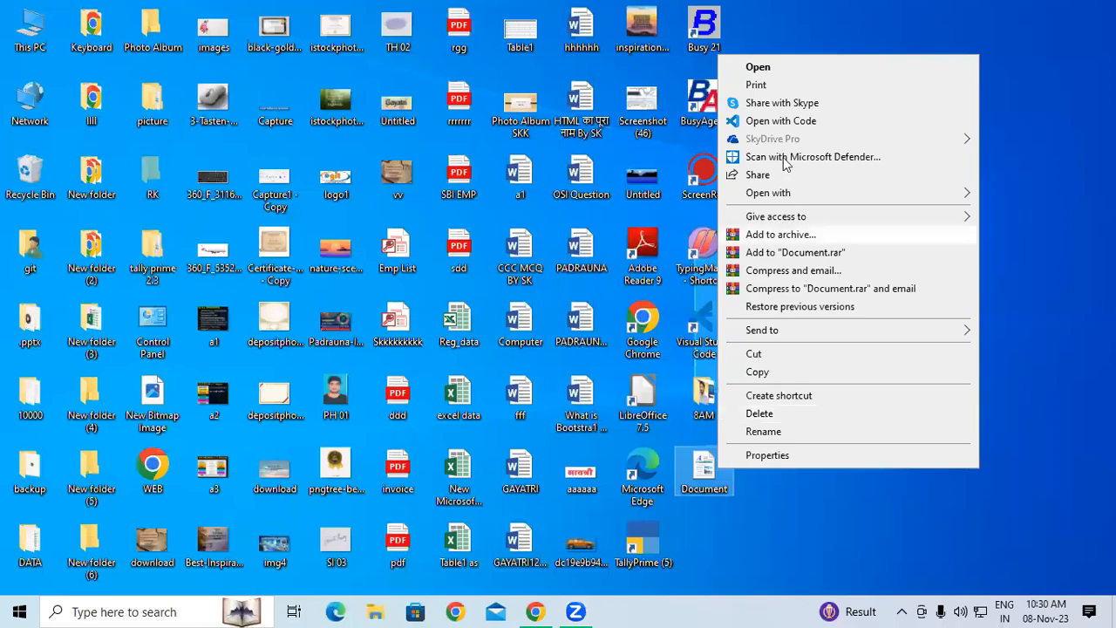
left_click(766, 67)
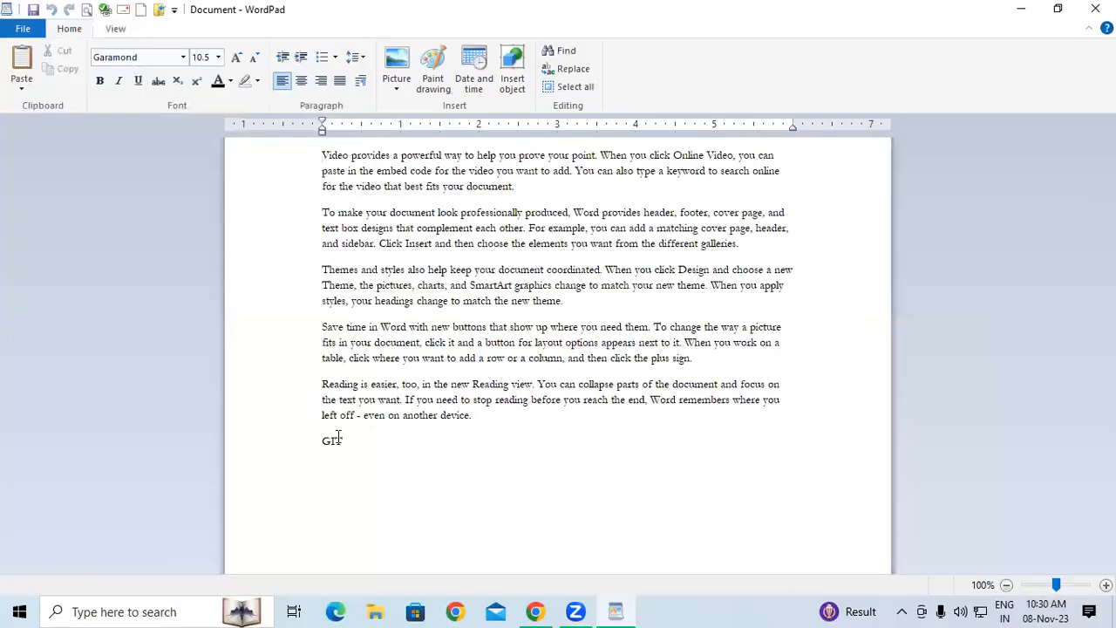
left_click_drag(320, 446, 338, 450)
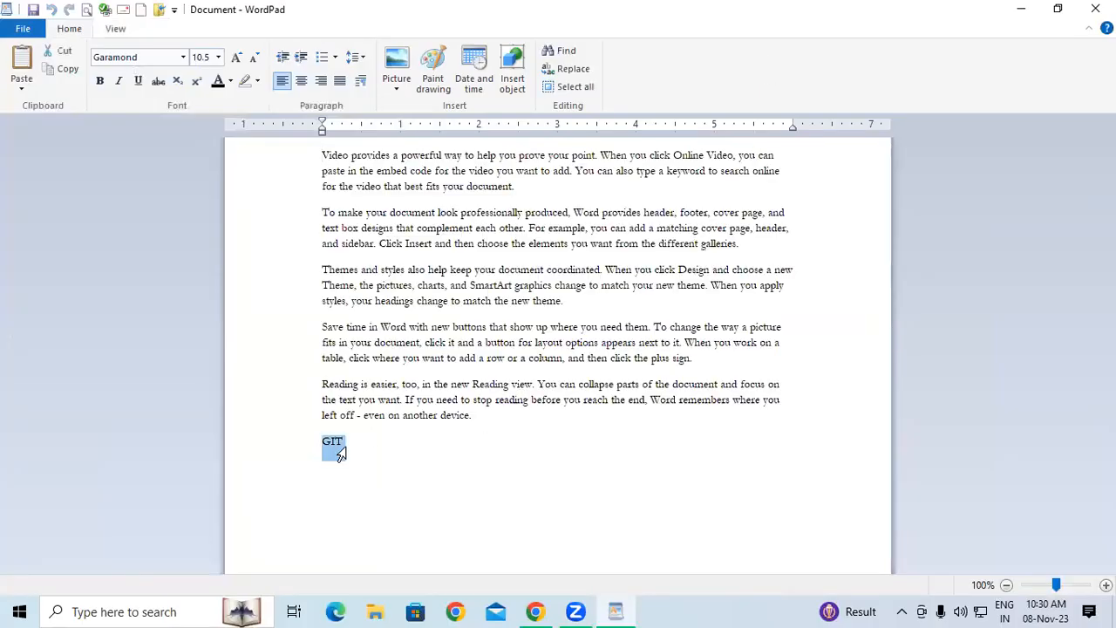
left_click(433, 450)
Examine the format choices for saving a copy of the document
left_click(27, 33)
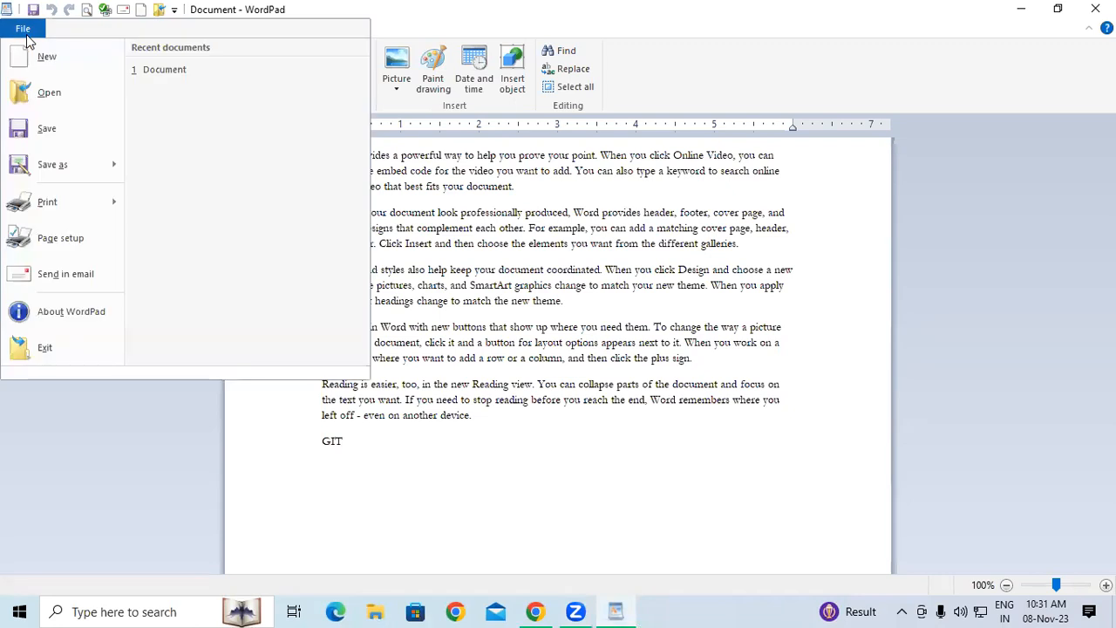
mouse_move(50, 174)
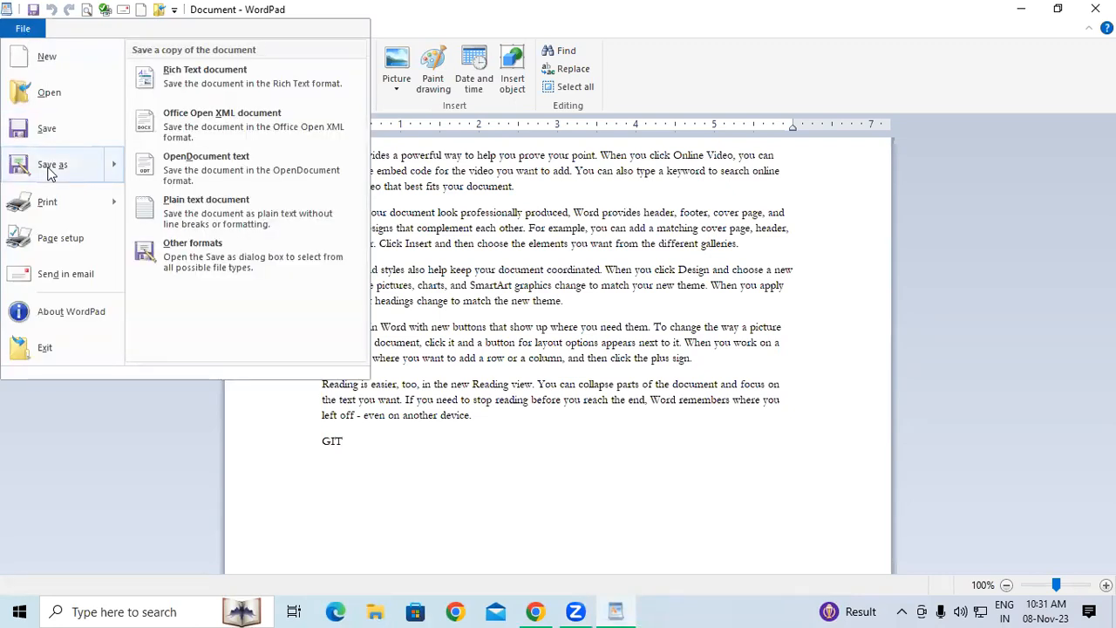
left_click(584, 441)
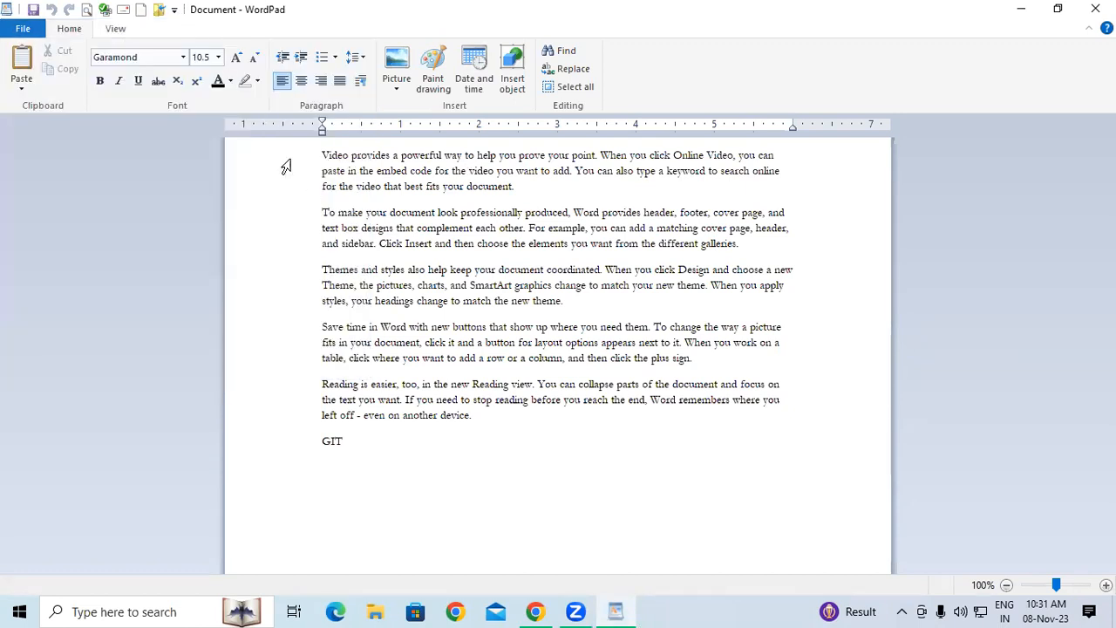
left_click_drag(321, 157, 386, 448)
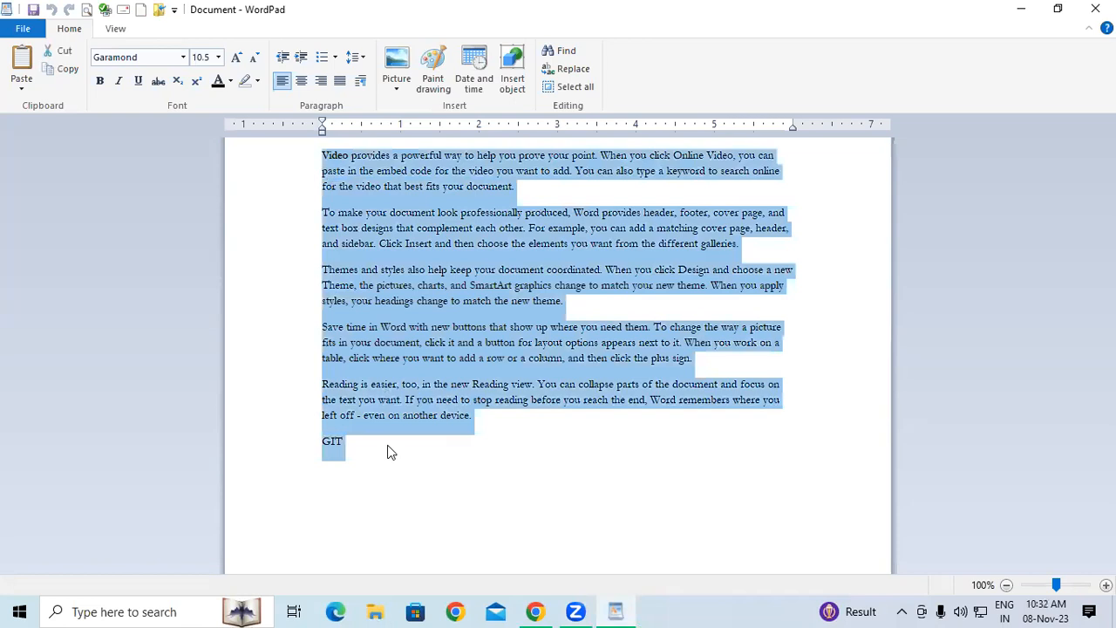
left_click(381, 491)
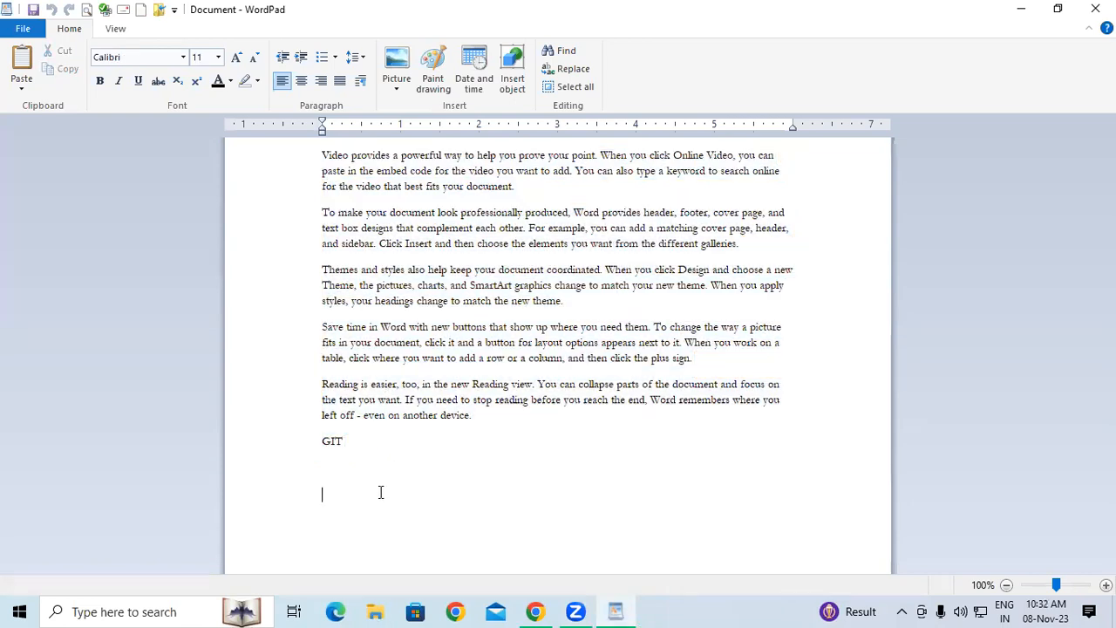
left_click(23, 29)
mouse_move(48, 179)
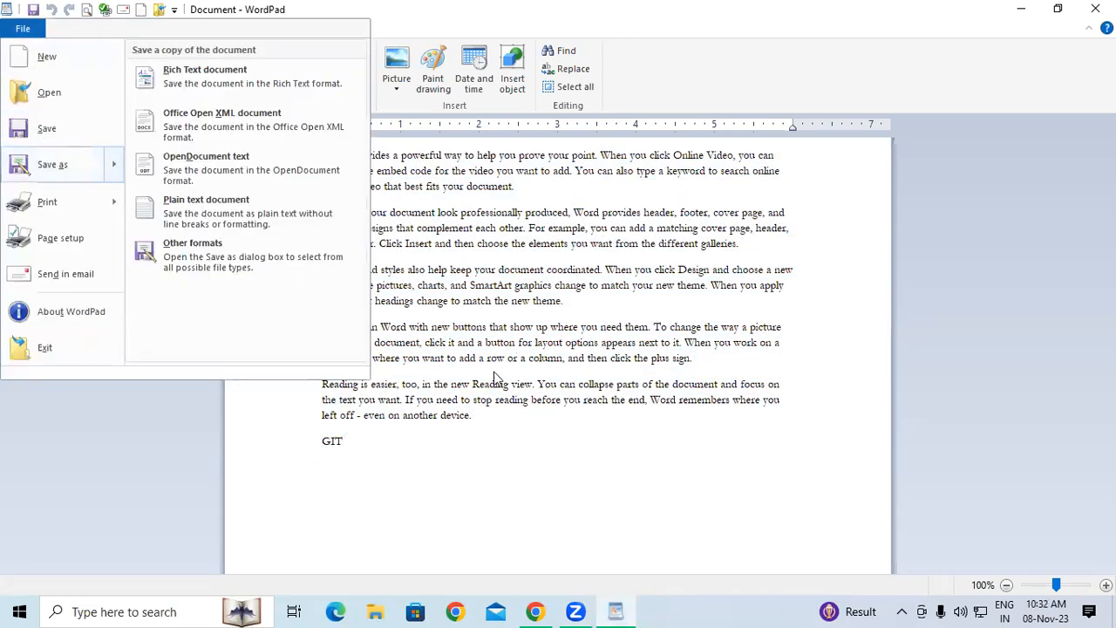
left_click(434, 439)
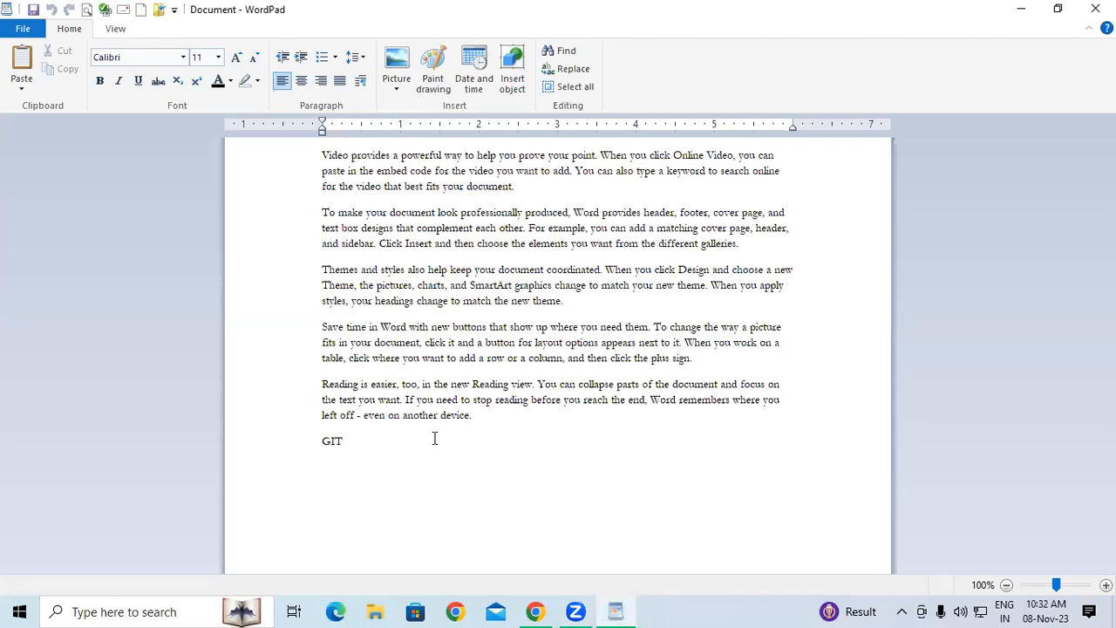
Bring up the Save As dialog for the document and dismiss it without saving a copy
left_click(30, 33)
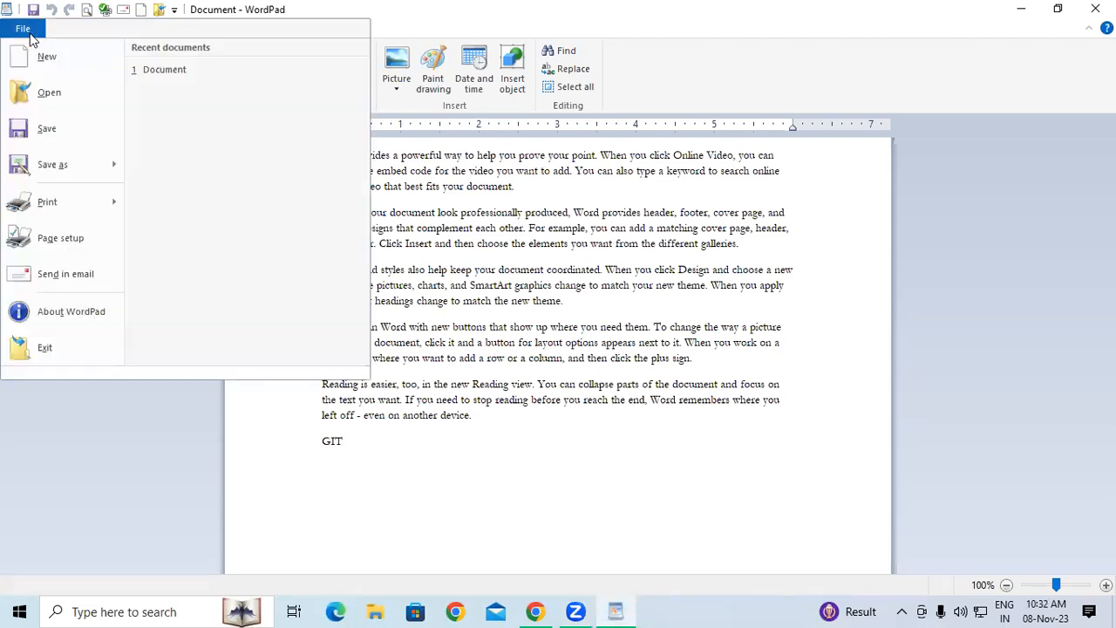
left_click(51, 157)
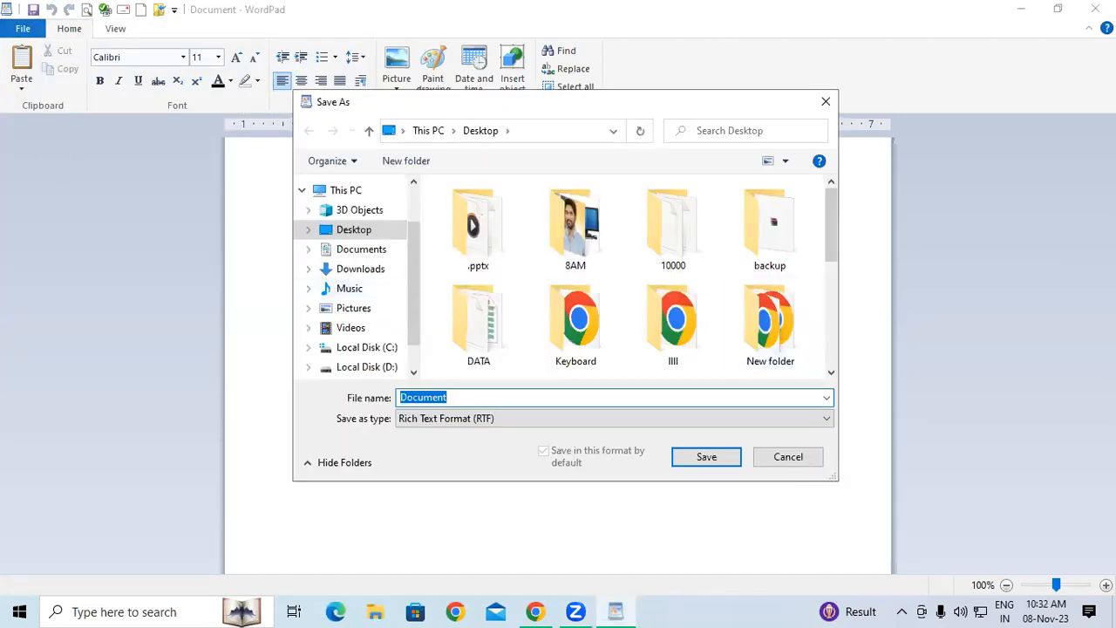
left_click(826, 102)
Save the open document to its existing file with the Save command
left_click(9, 29)
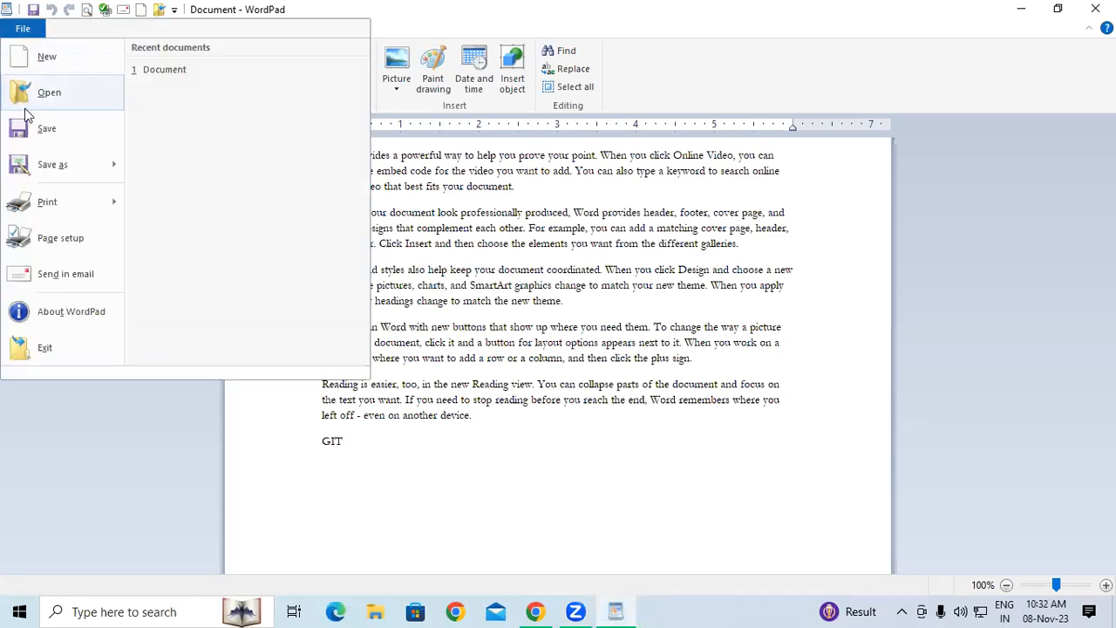
left_click(32, 127)
left_click(25, 32)
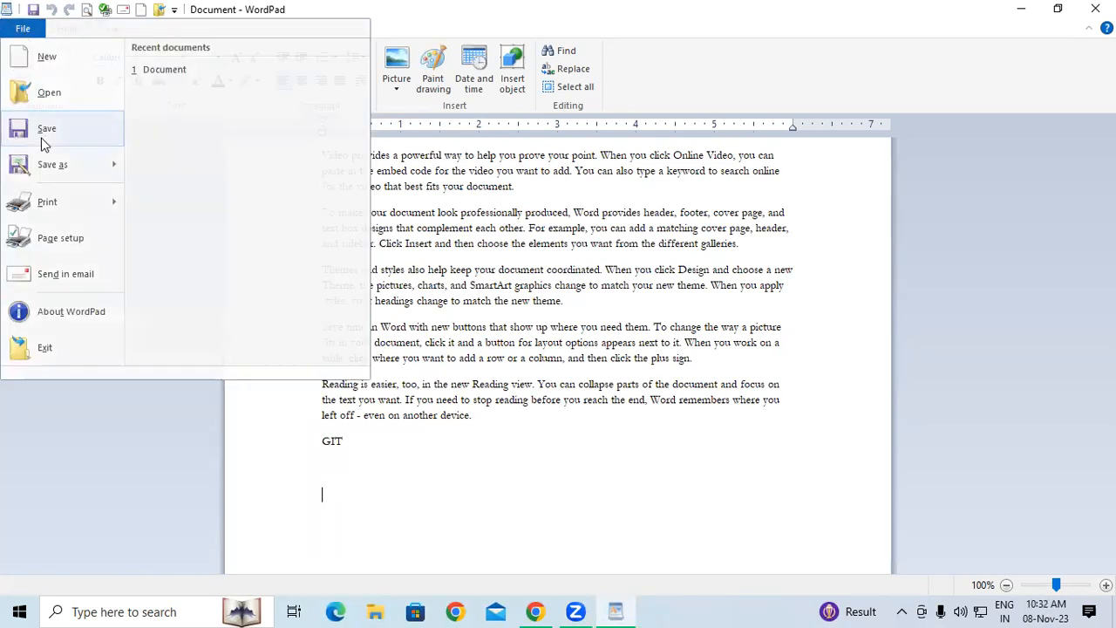
left_click(43, 130)
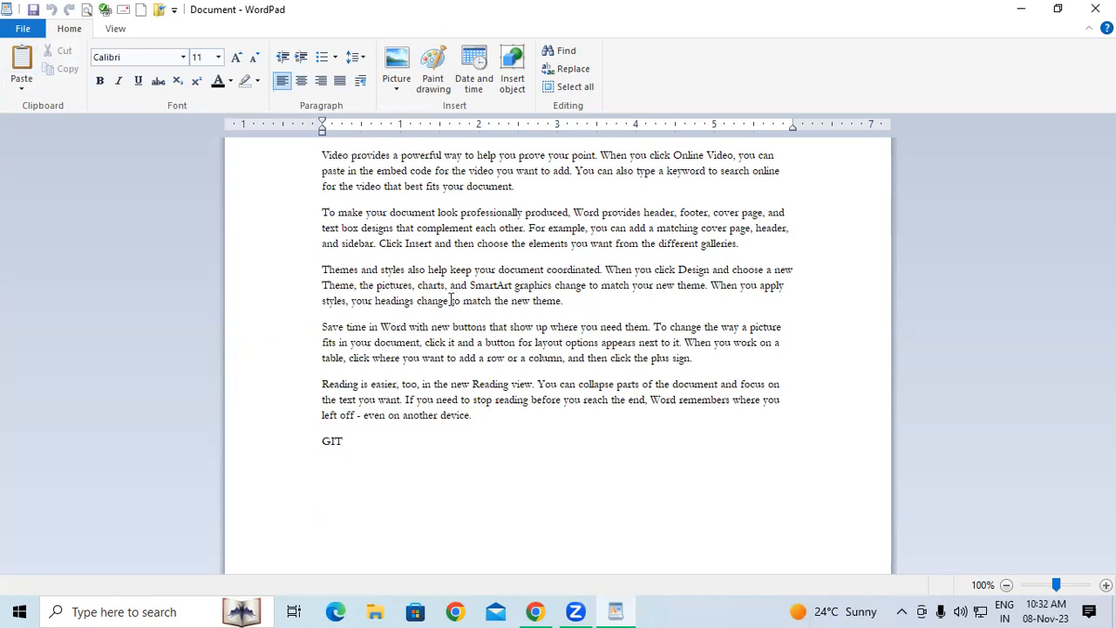
Save a copy of the document on the Desktop as "Document 2nd" in Rich Text Format
left_click(23, 29)
left_click(52, 164)
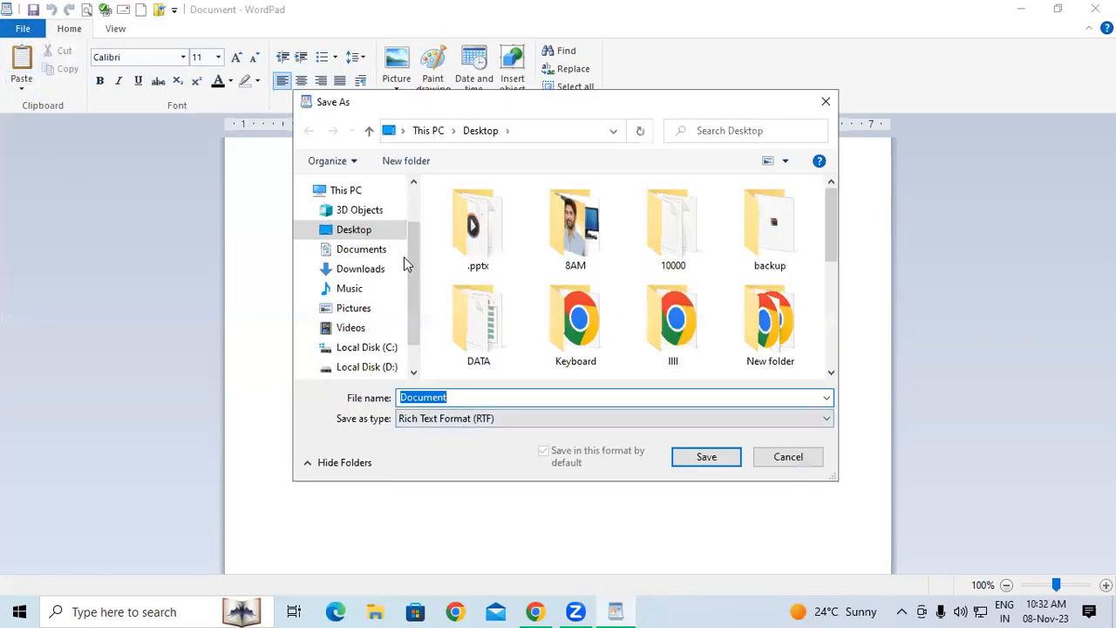
left_click(314, 229)
double_click(468, 396)
left_click(466, 397)
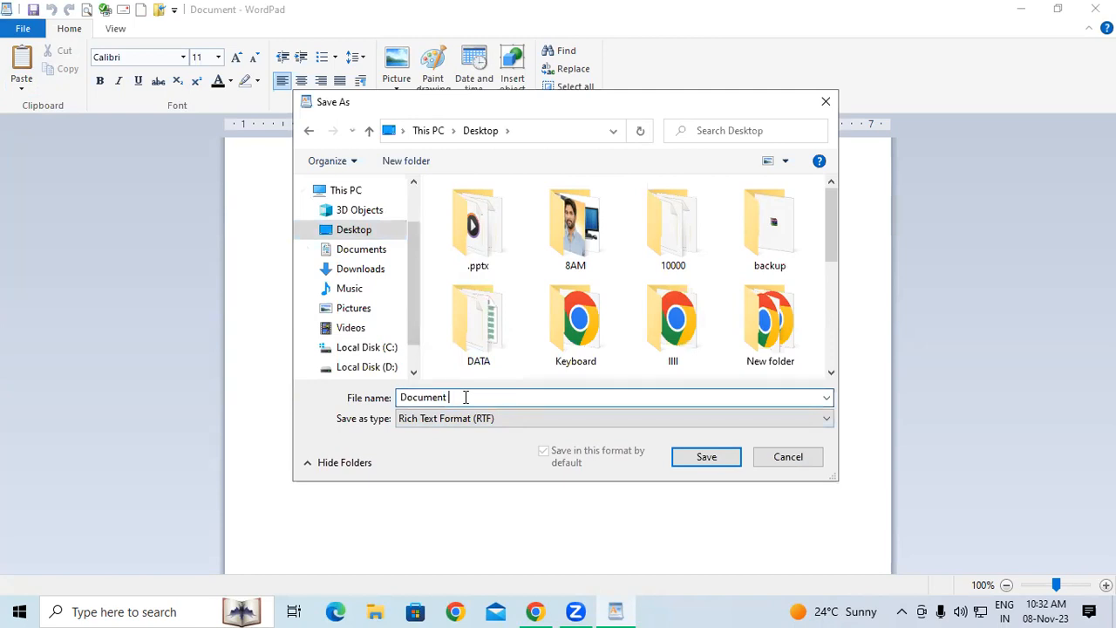
type("2nd")
left_click(707, 457)
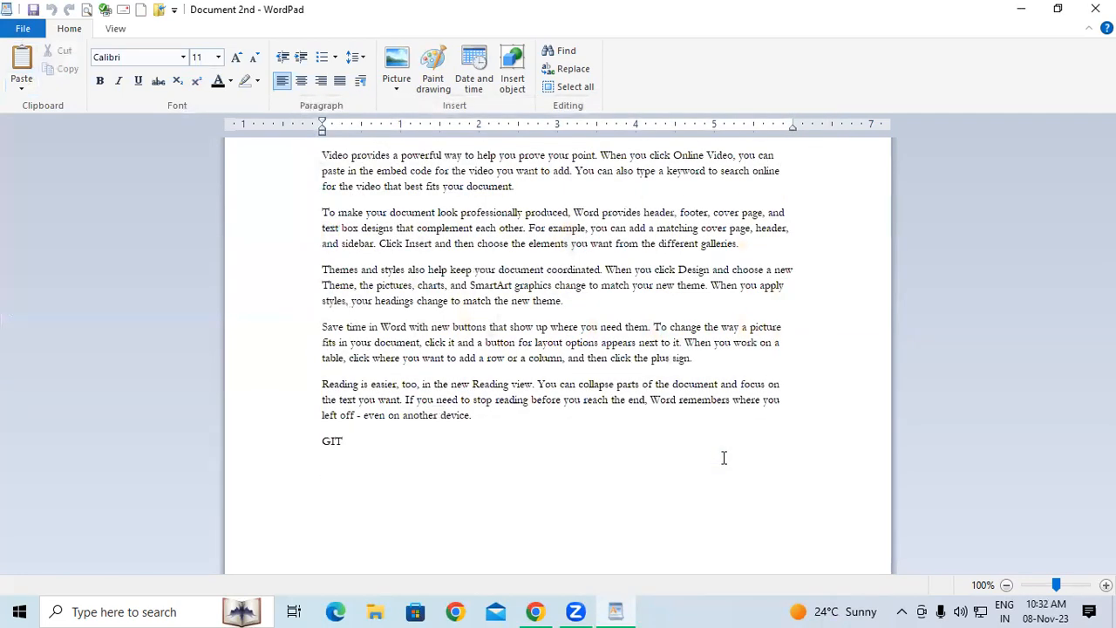
Close WordPad and open the saved copy "Document 2nd" from the desktop
left_click(1095, 8)
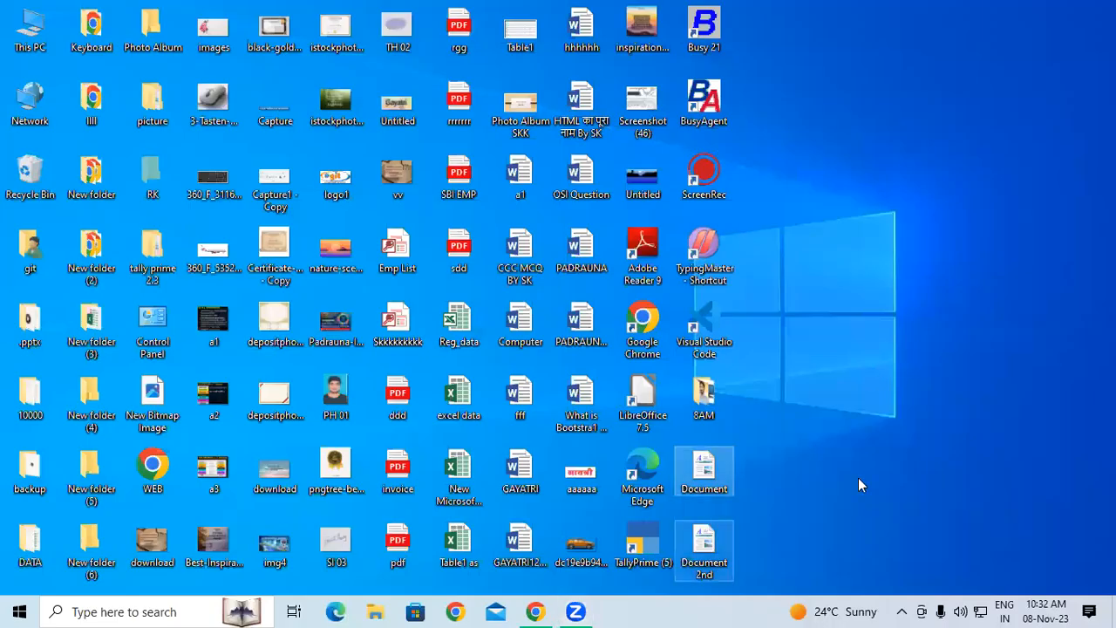
left_click(778, 476)
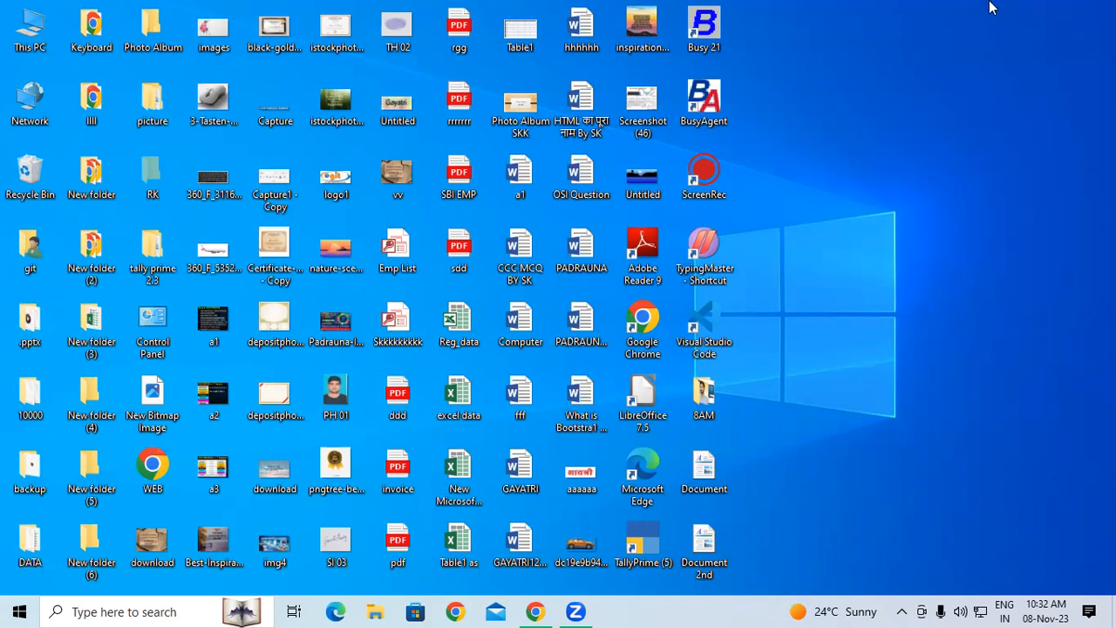
double_click(708, 565)
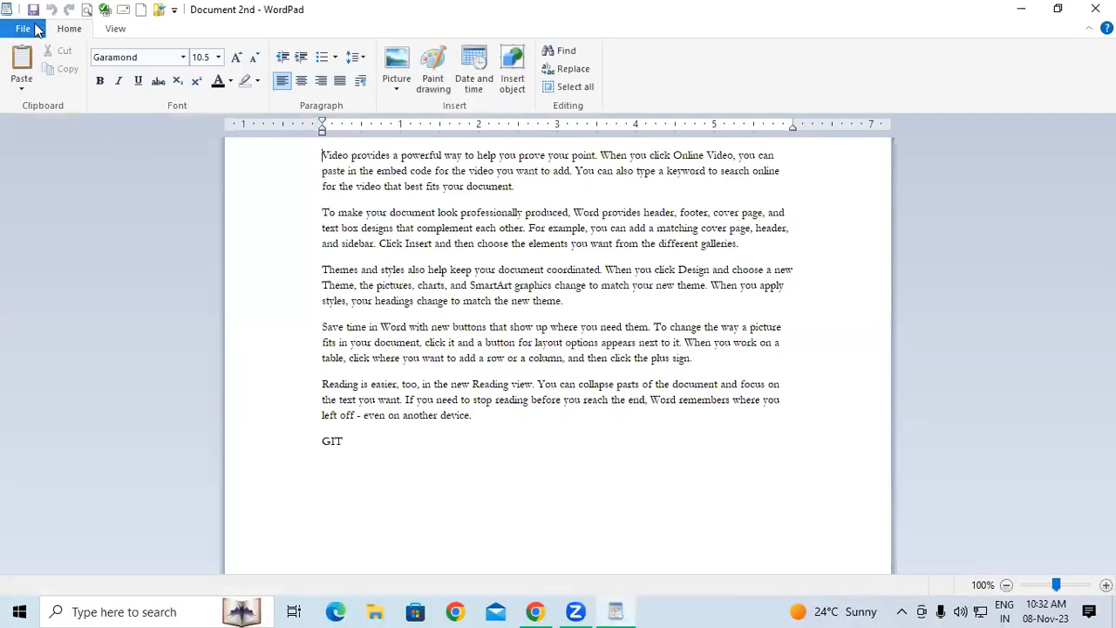
Examine the page in print preview at 100% from its start to the page number, and leave the preview
left_click(25, 29)
mouse_move(50, 208)
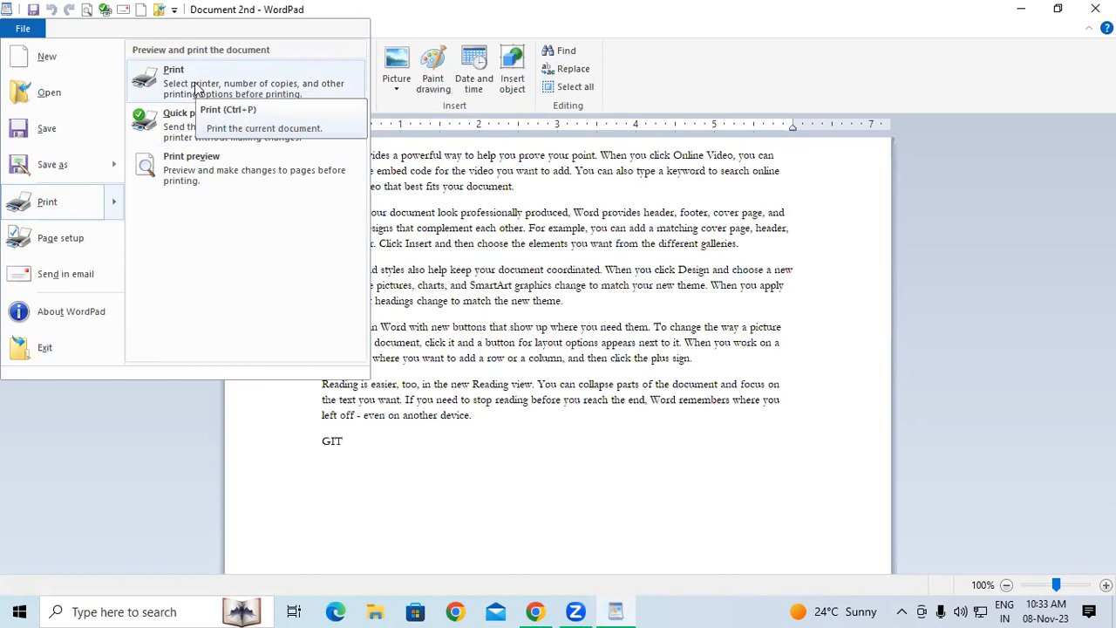
left_click(175, 161)
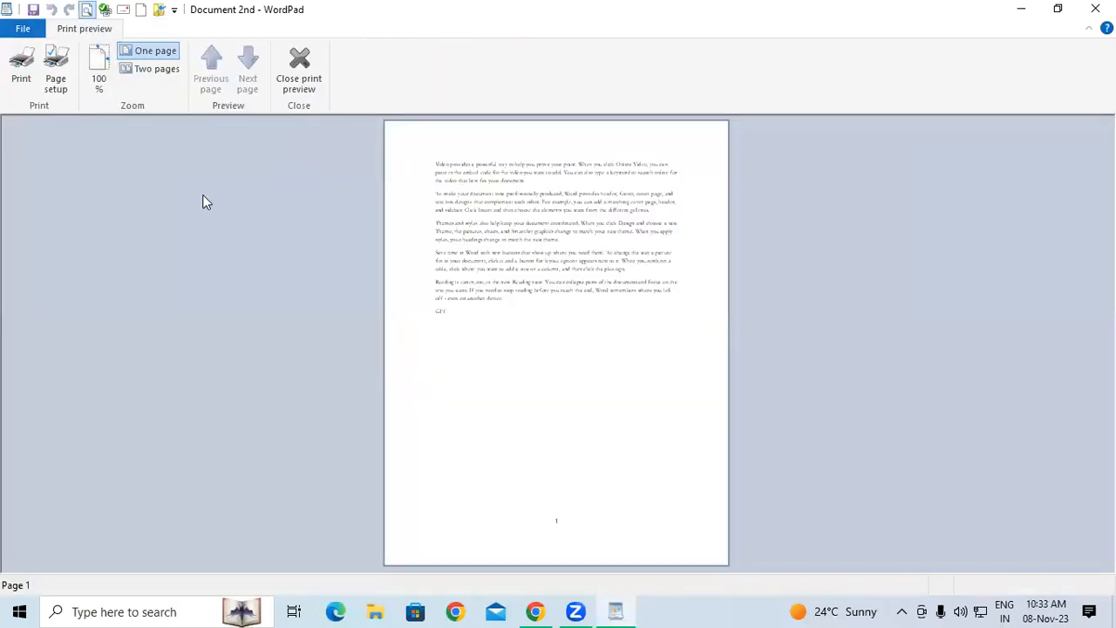
left_click(555, 257)
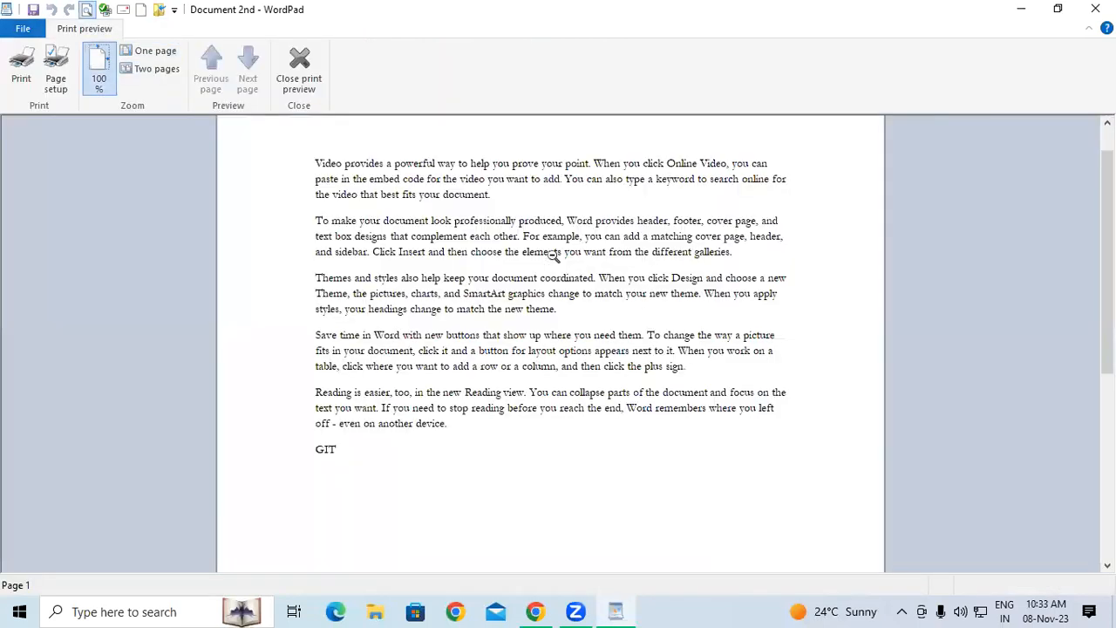
scroll(459, 251, "down", 5)
scroll(458, 251, "up", 5)
scroll(459, 252, "down", 5)
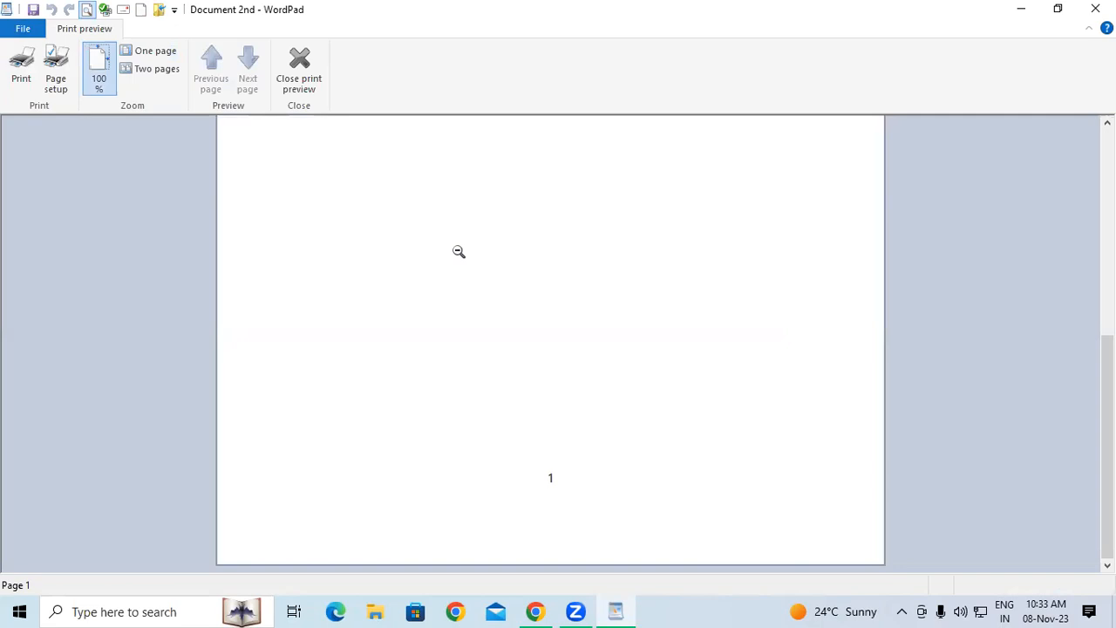
scroll(459, 251, "up", 5)
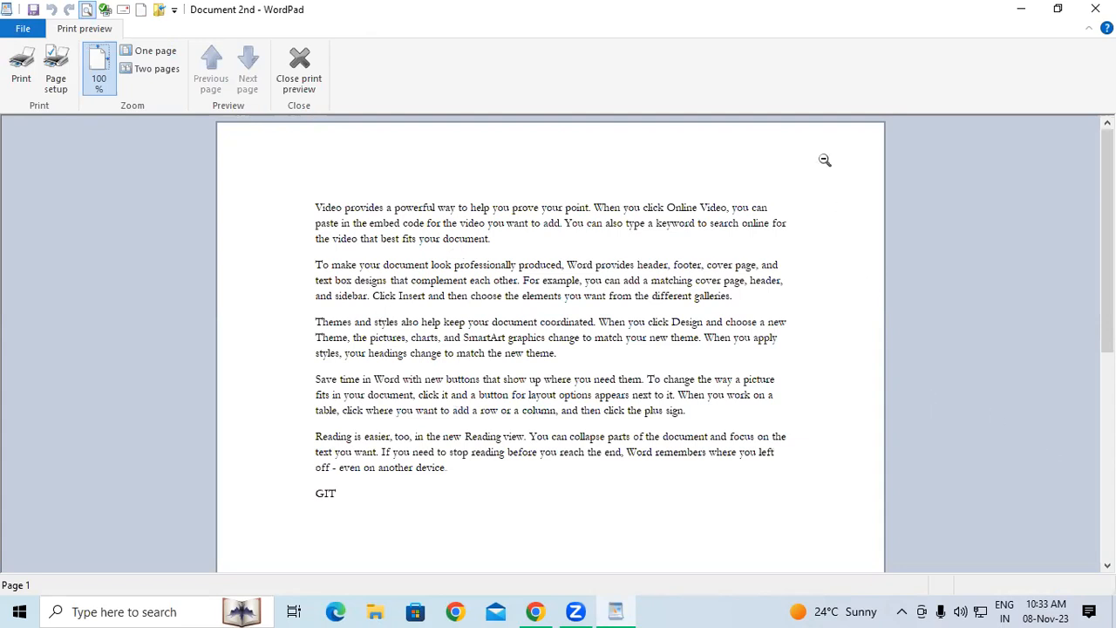
left_click(299, 79)
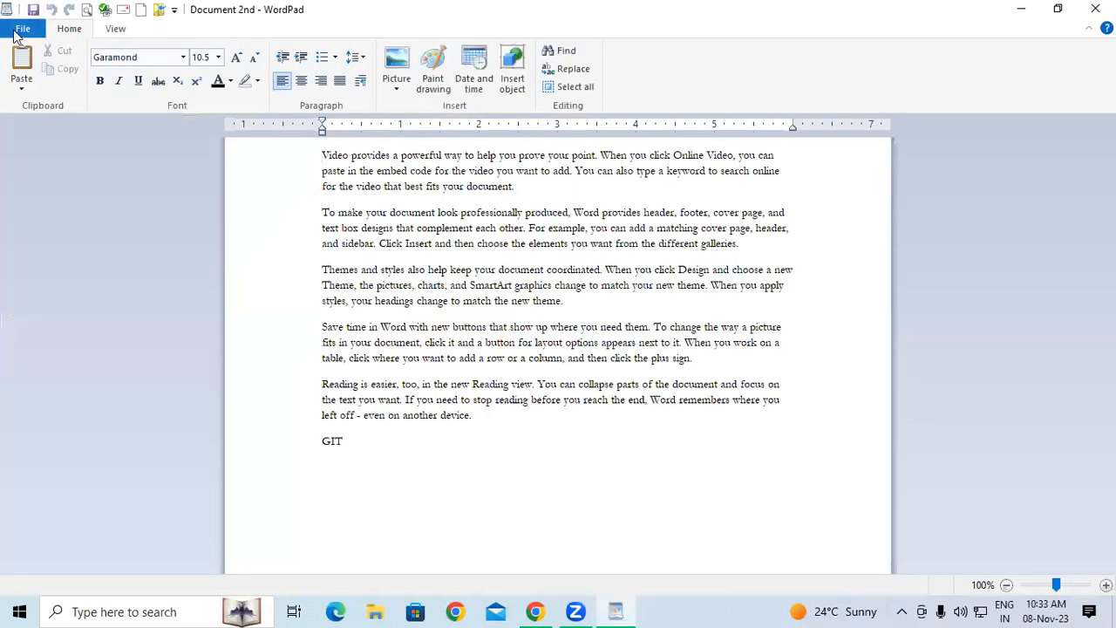
Bring up the Print dialog for the document and dismiss it without printing
left_click(18, 31)
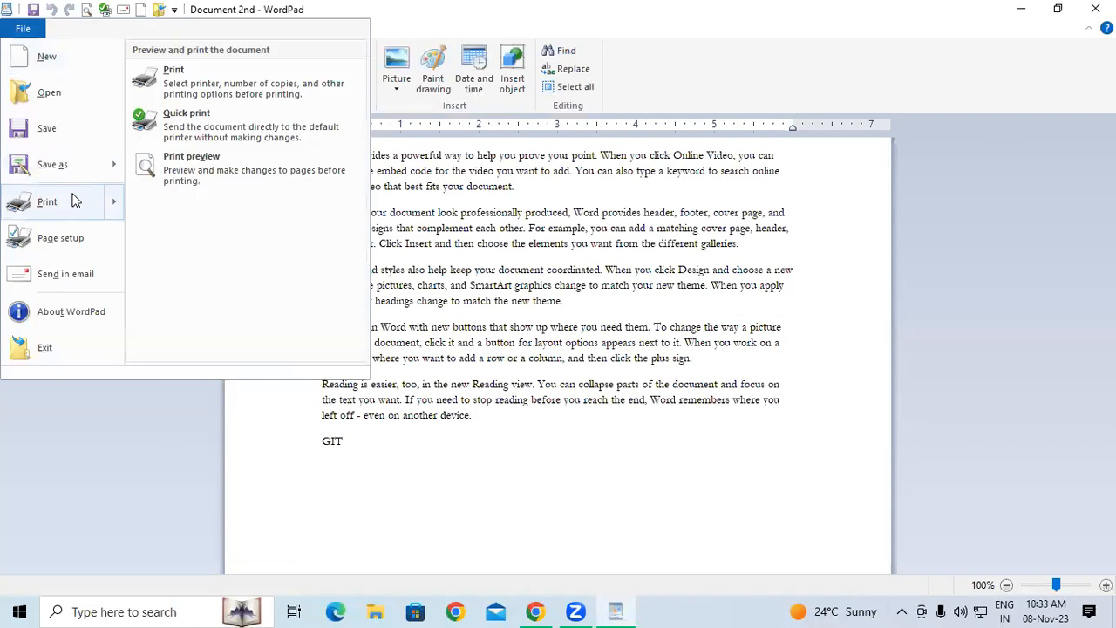
left_click(74, 200)
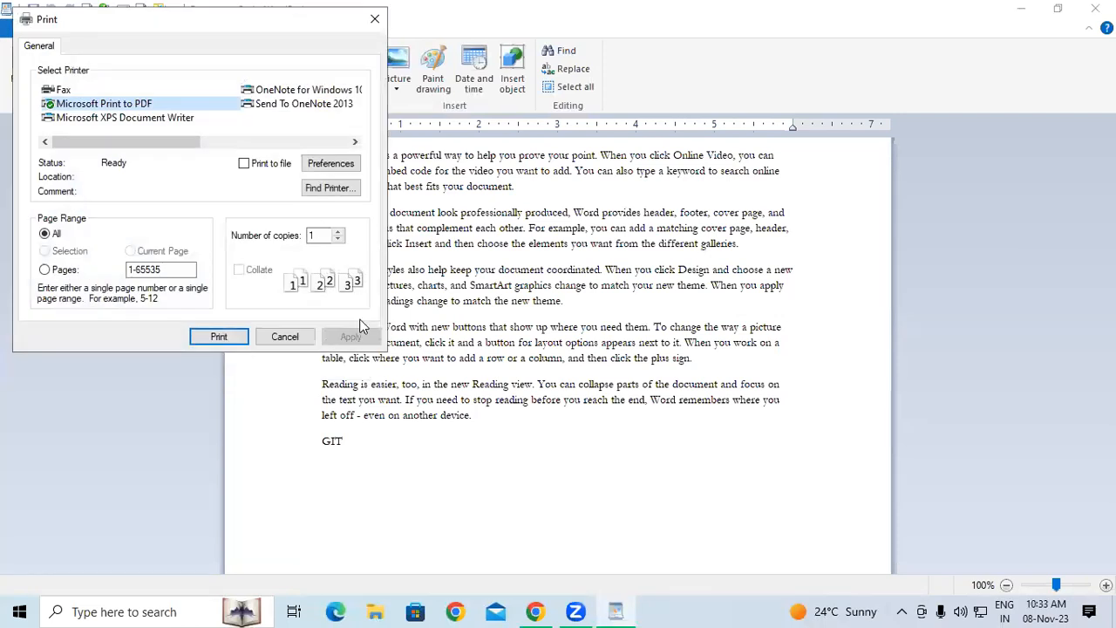
left_click(284, 337)
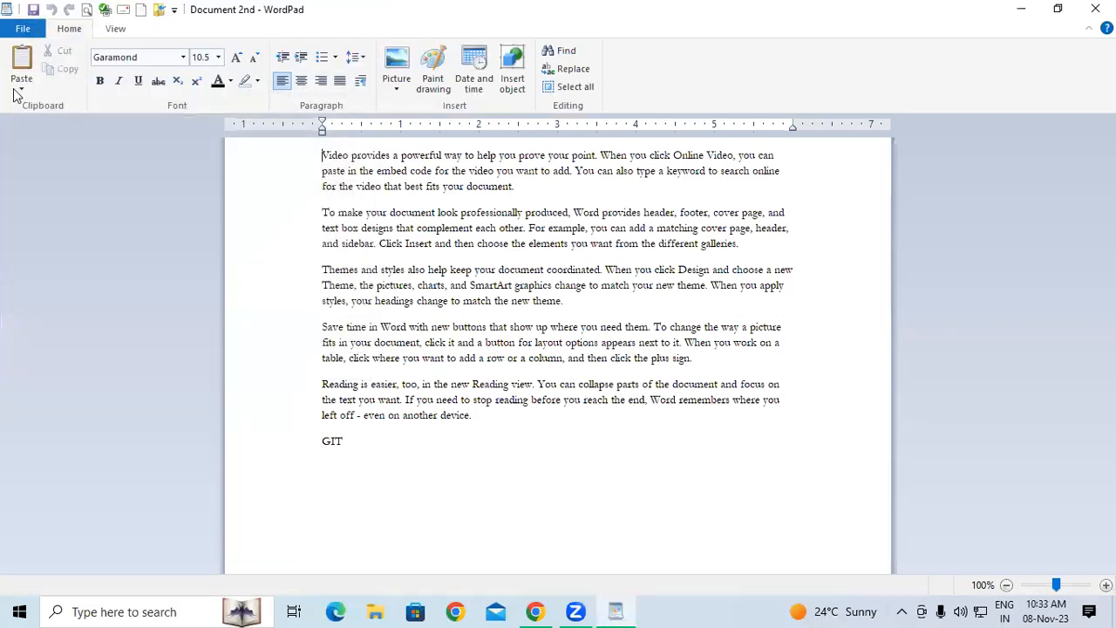
View the document once more in one-page print preview and return to the editing view
left_click(24, 33)
mouse_move(51, 202)
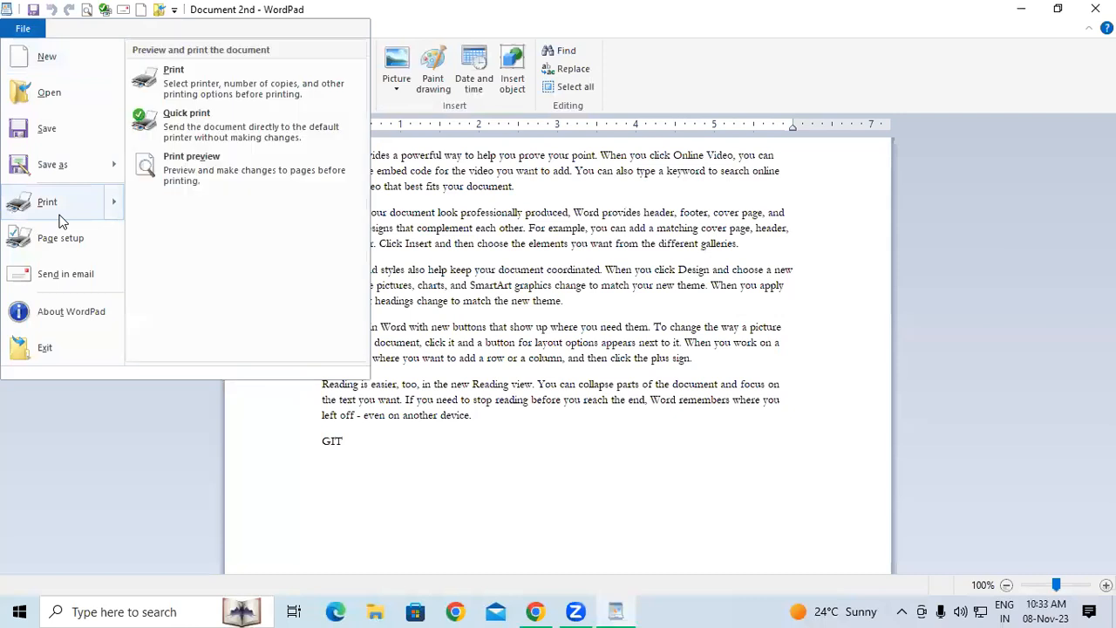
left_click(200, 169)
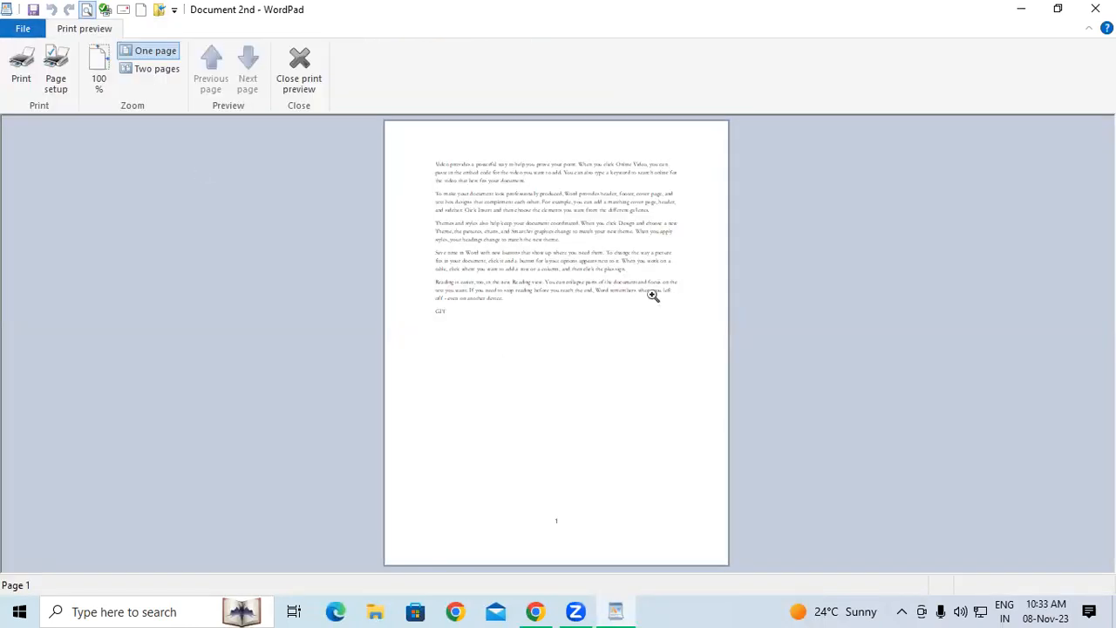
left_click(307, 75)
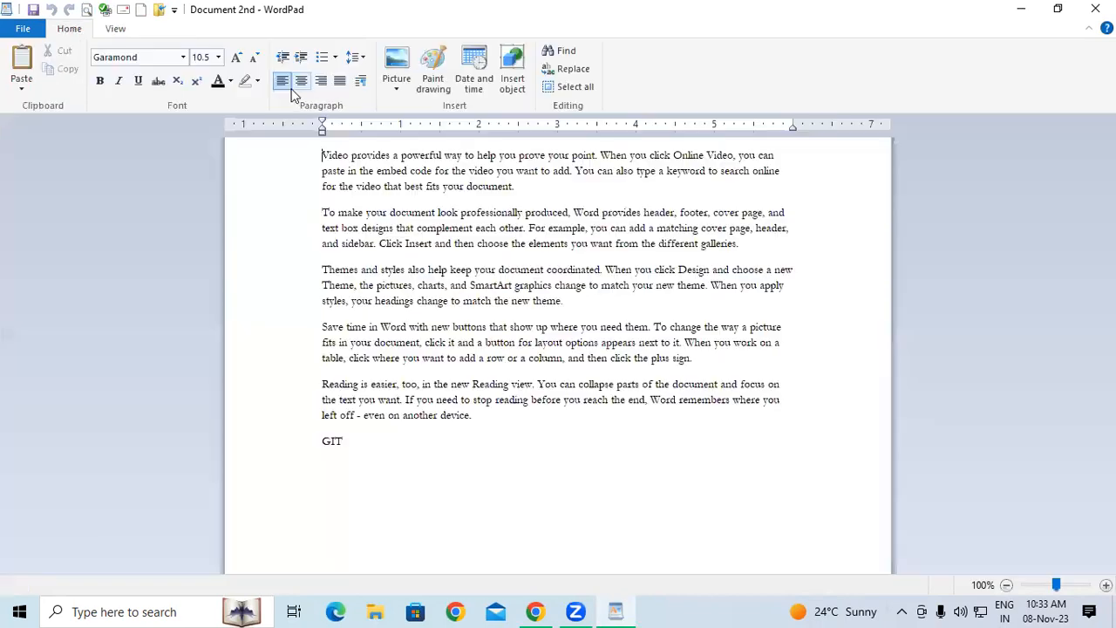
left_click(14, 83)
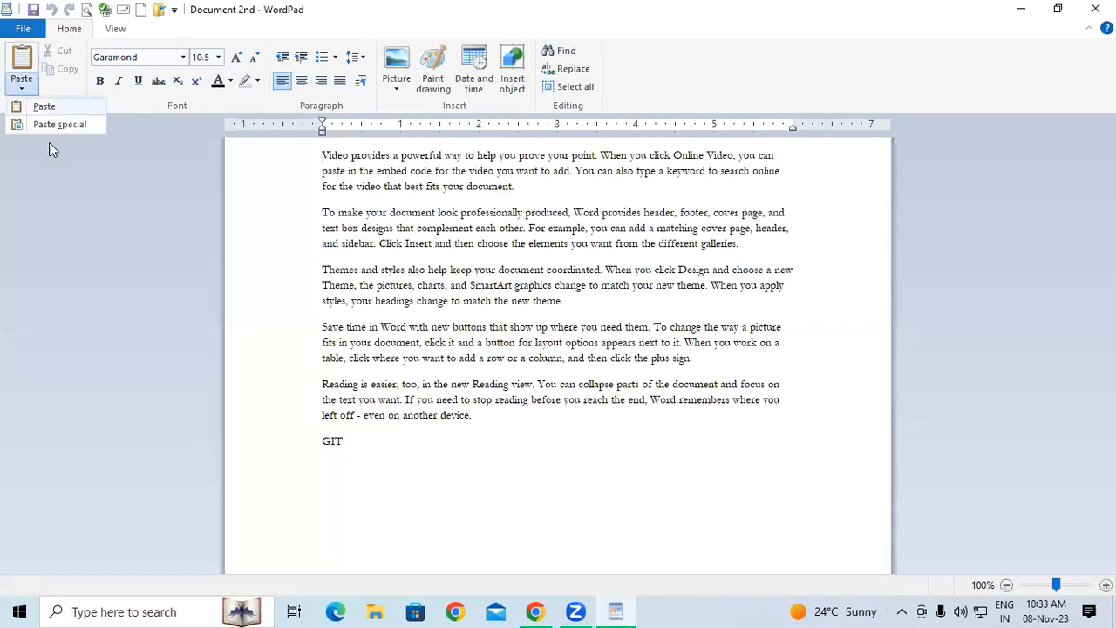
In Page Setup, try the paper sizes A3, A5 and Legal, and set the paper size to A4
left_click(22, 29)
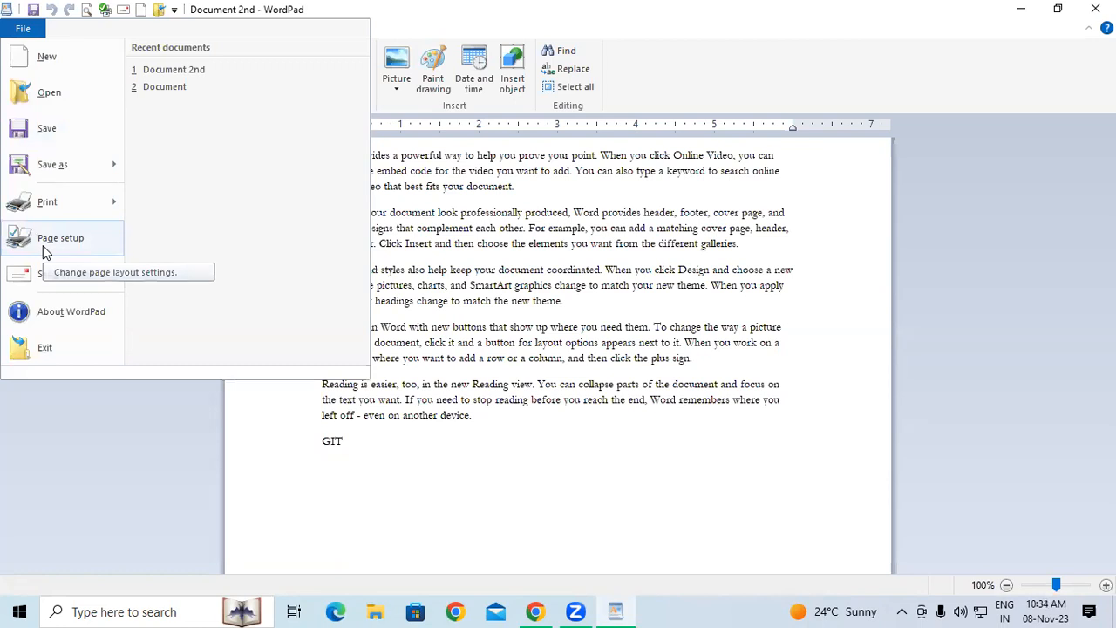
left_click(46, 251)
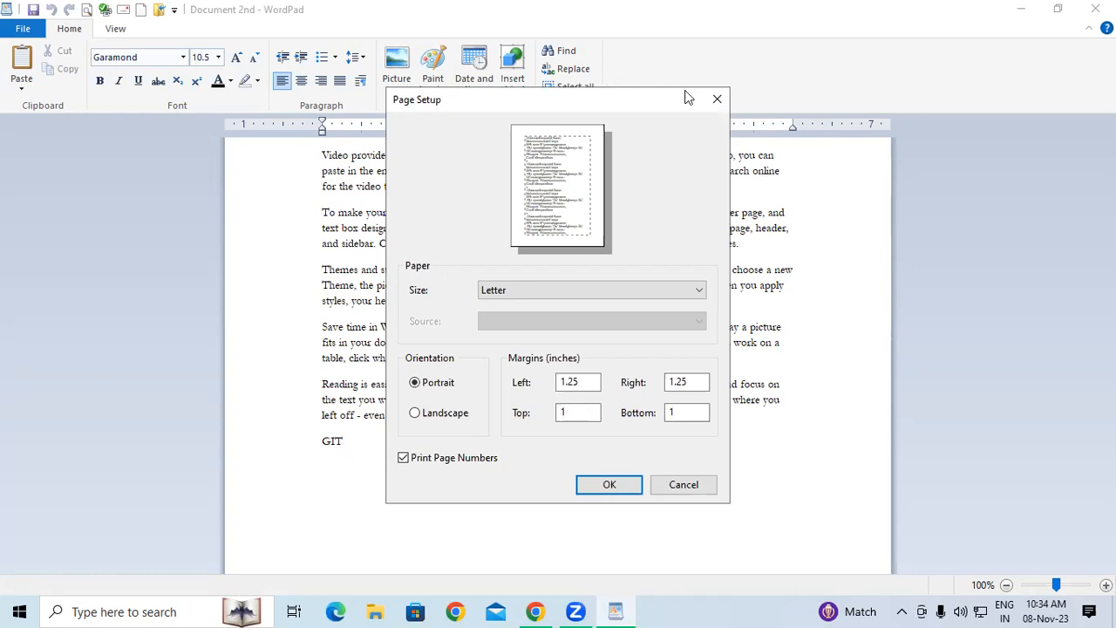
left_click(703, 292)
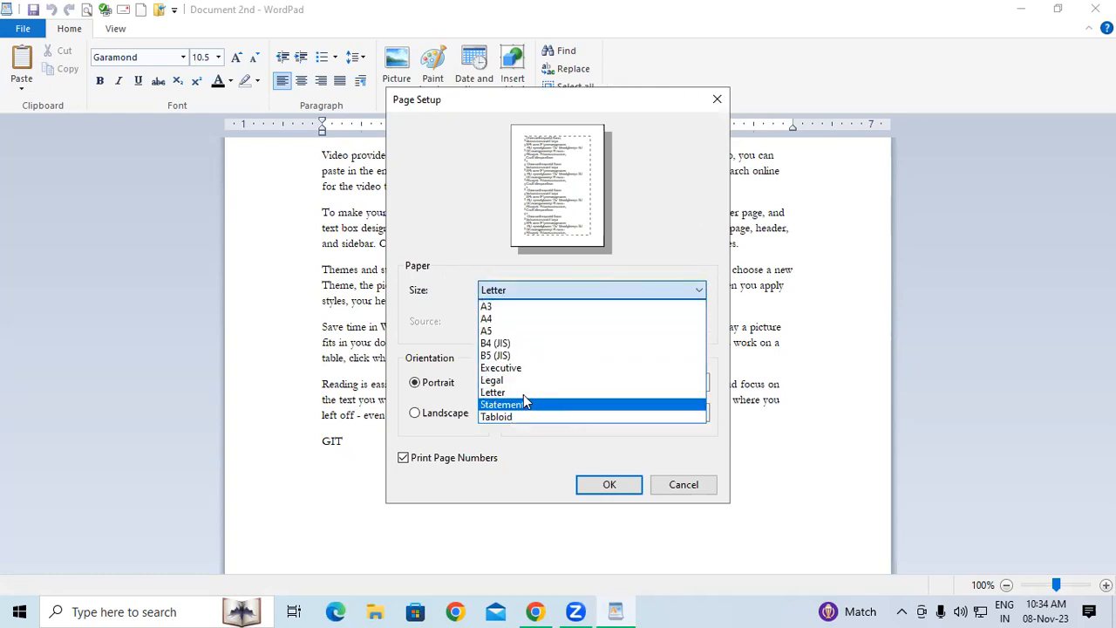
left_click(506, 306)
left_click(613, 285)
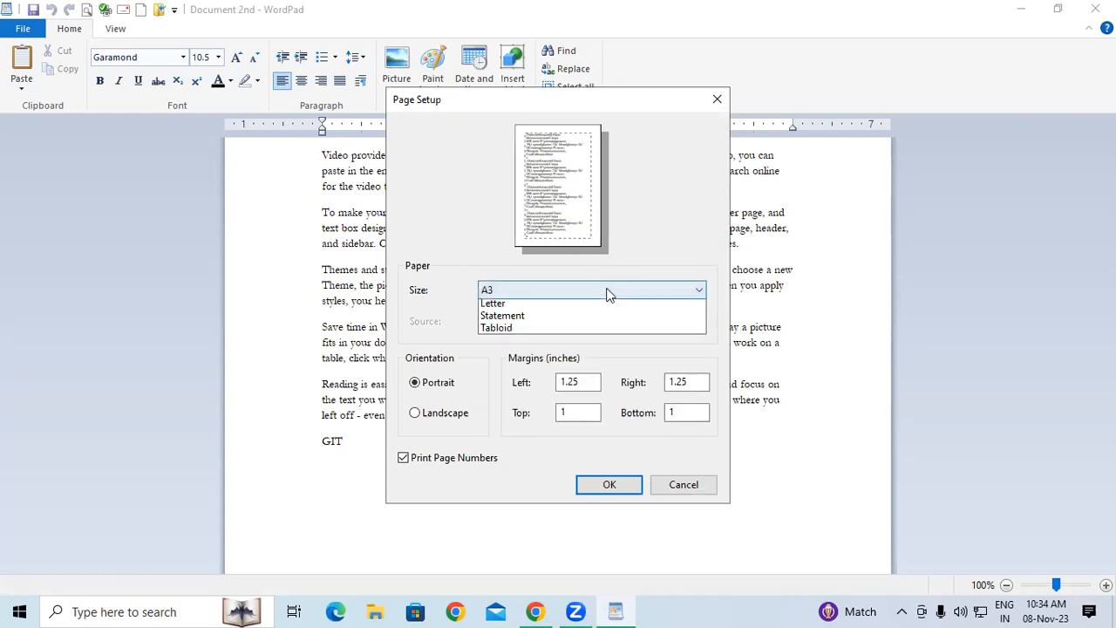
left_click(535, 328)
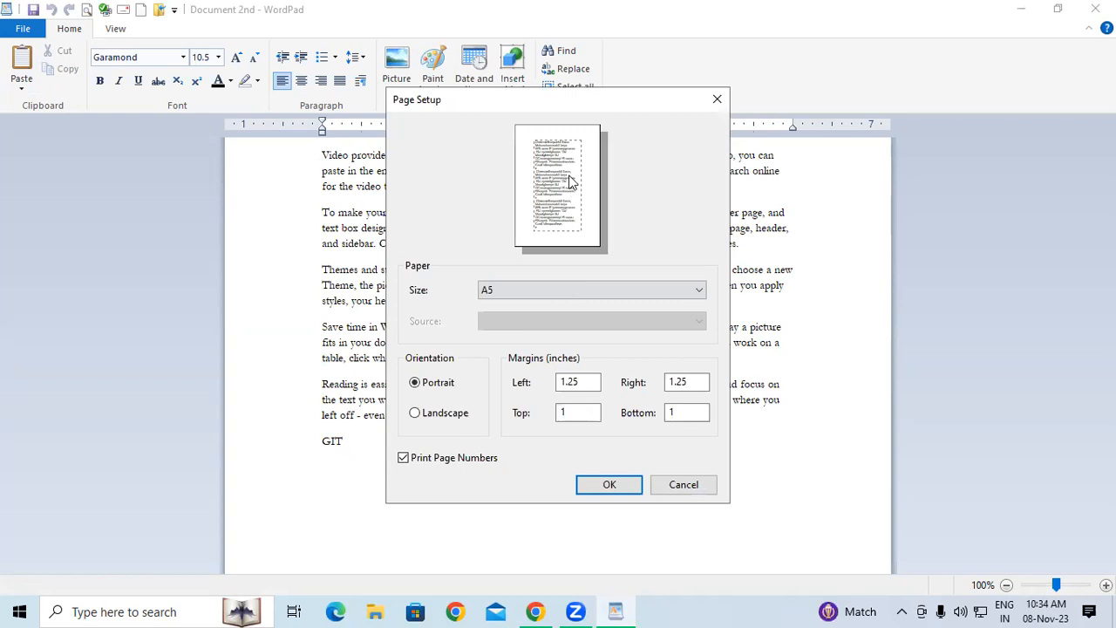
left_click(555, 291)
left_click(528, 380)
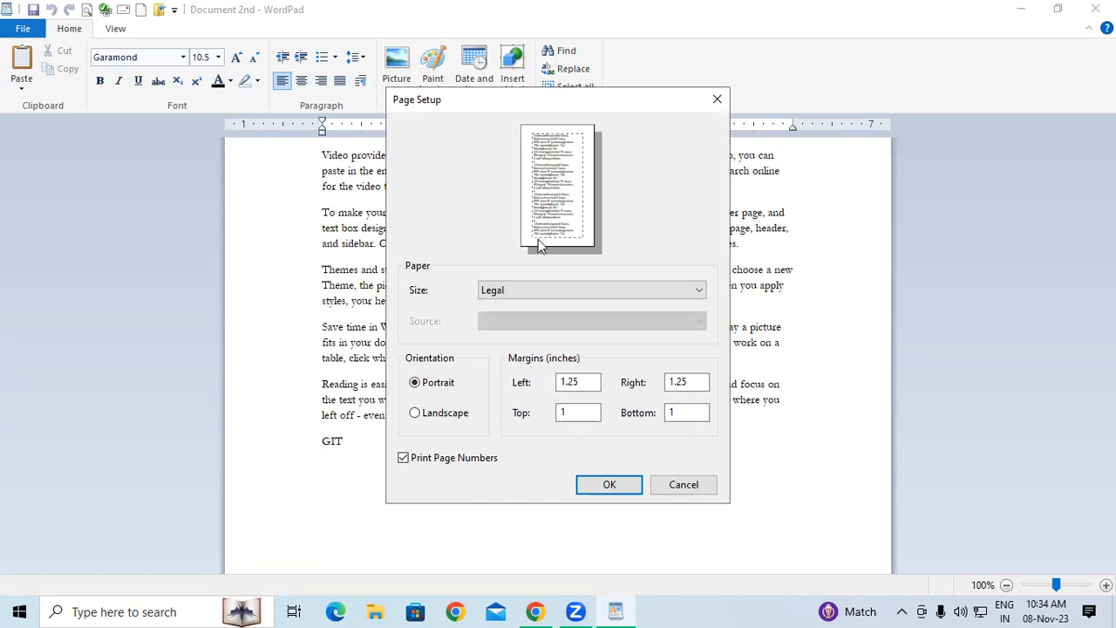
left_click(533, 287)
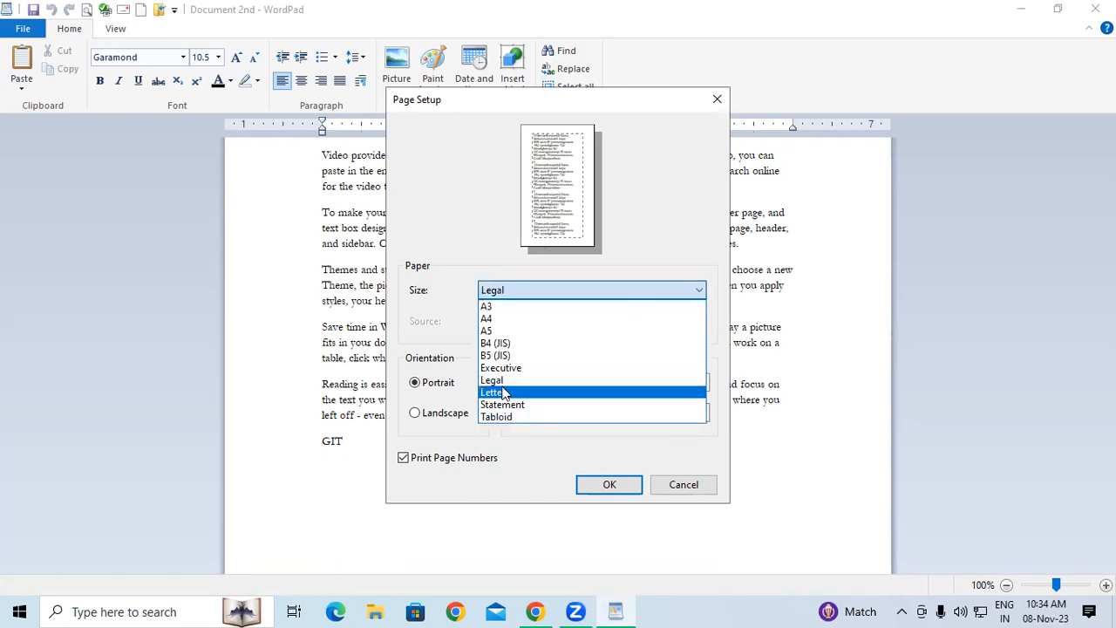
left_click(501, 321)
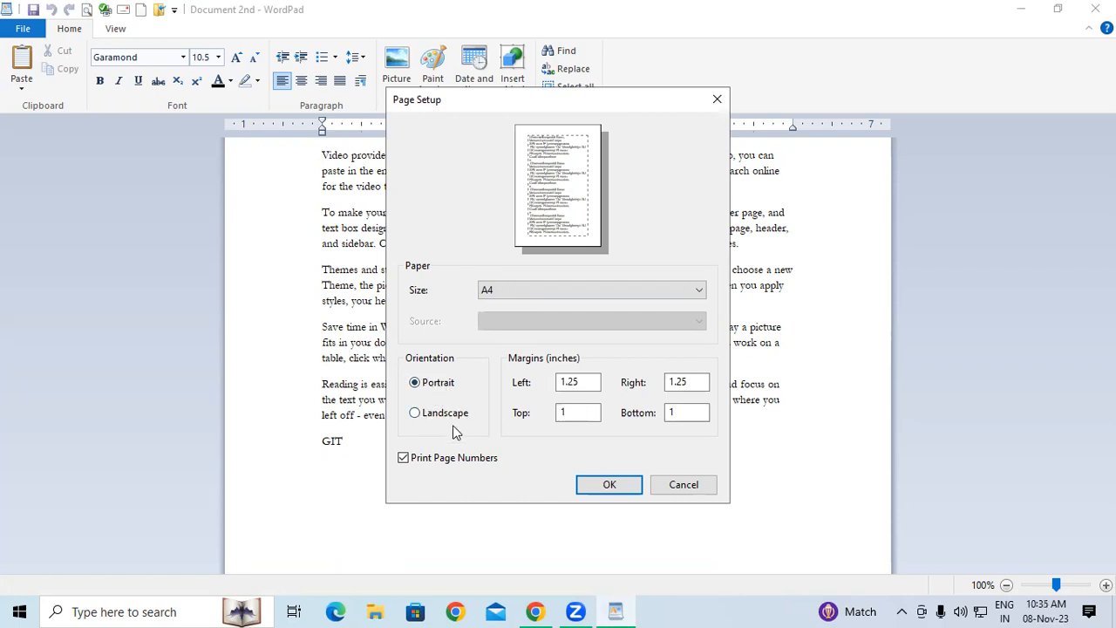
Annotate the screen with a tall green rectangle, a curved arrow and a wide green rectangle to illustrate portrait and landscape orientation
left_click(603, 113)
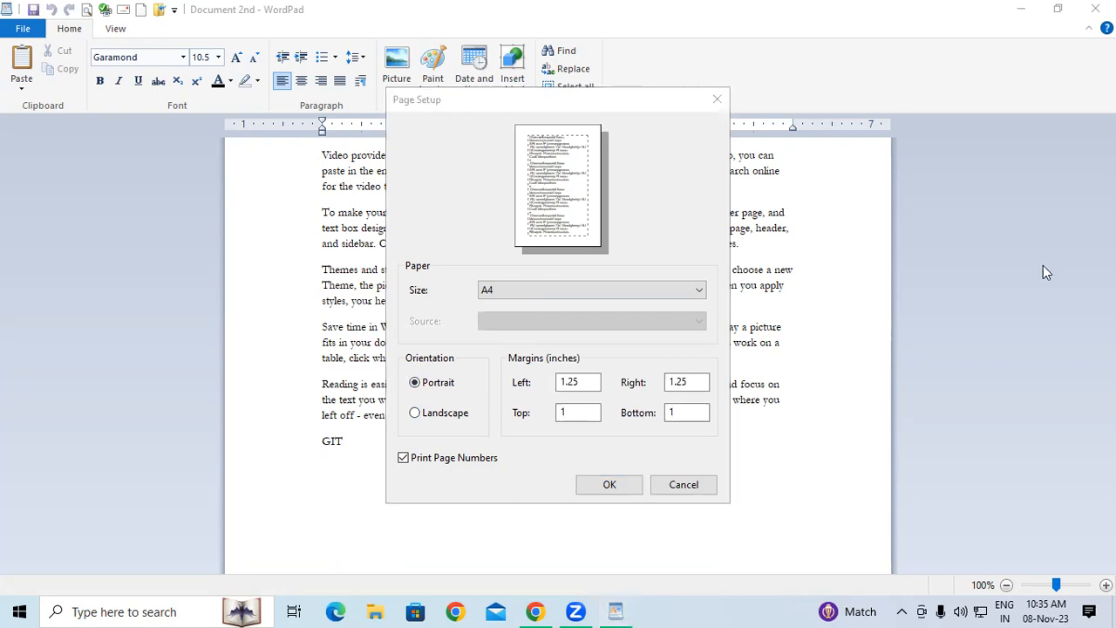
mouse_move(225, 147)
left_mouse_down()
mouse_move(370, 305)
mouse_move(425, 441)
mouse_move(469, 451)
left_mouse_up()
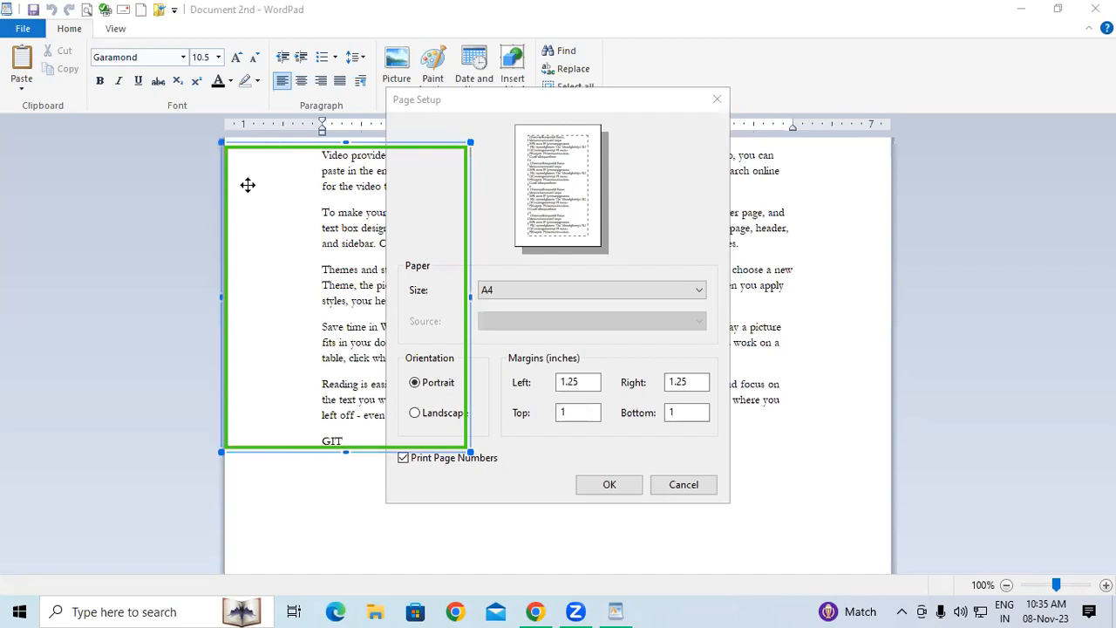
left_click(500, 240)
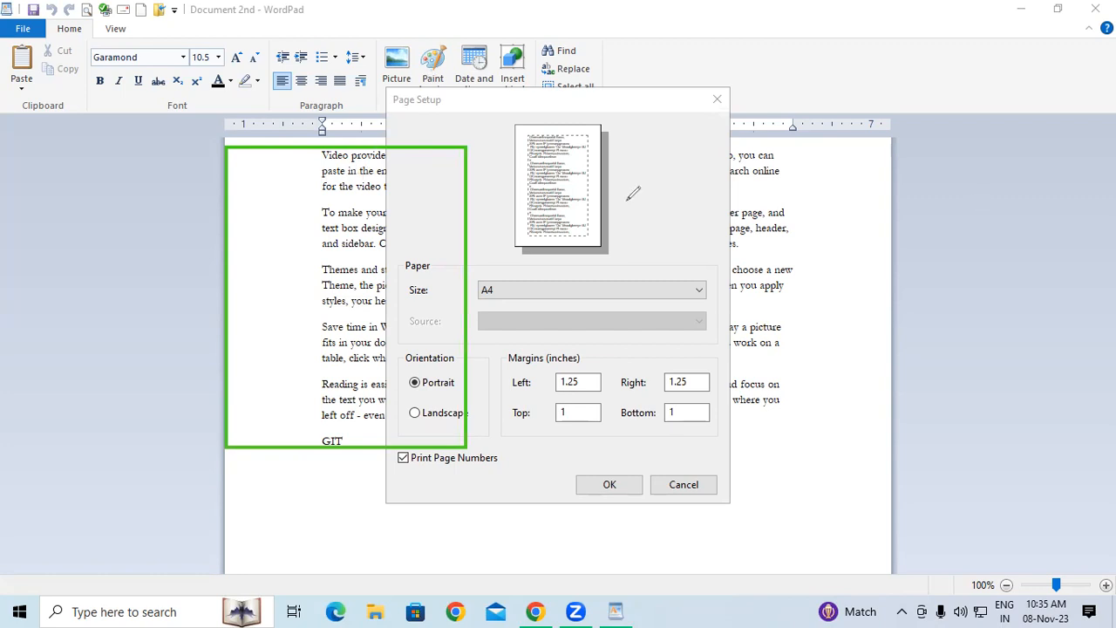
left_click_drag(422, 138, 495, 119)
left_click_drag(590, 129, 649, 194)
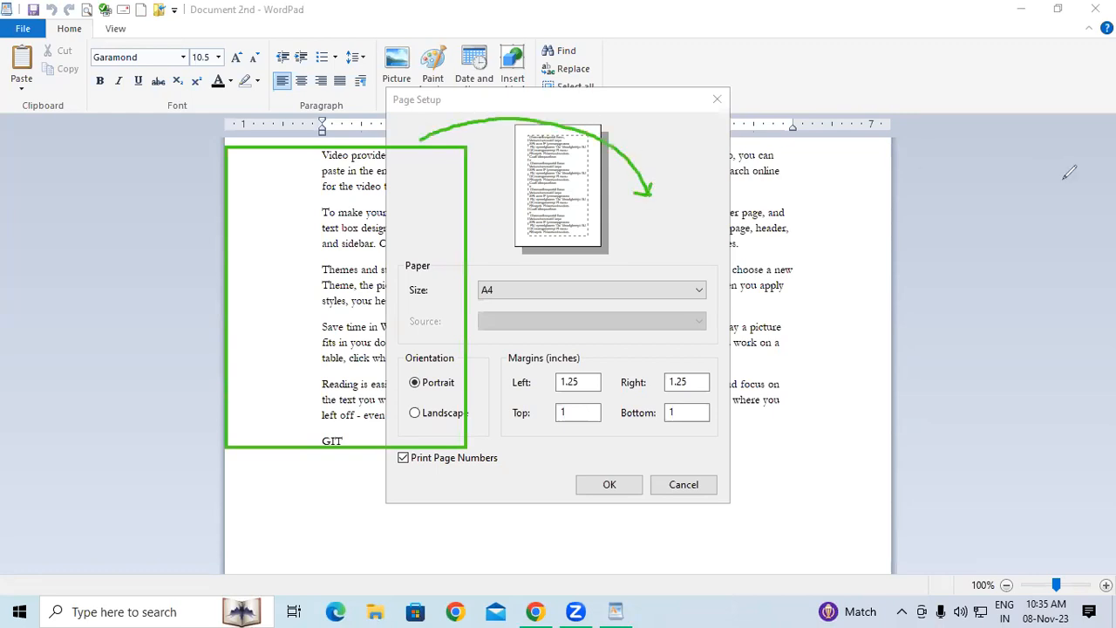
mouse_move(517, 254)
left_mouse_down()
mouse_move(590, 309)
mouse_move(849, 406)
mouse_move(863, 432)
left_mouse_up()
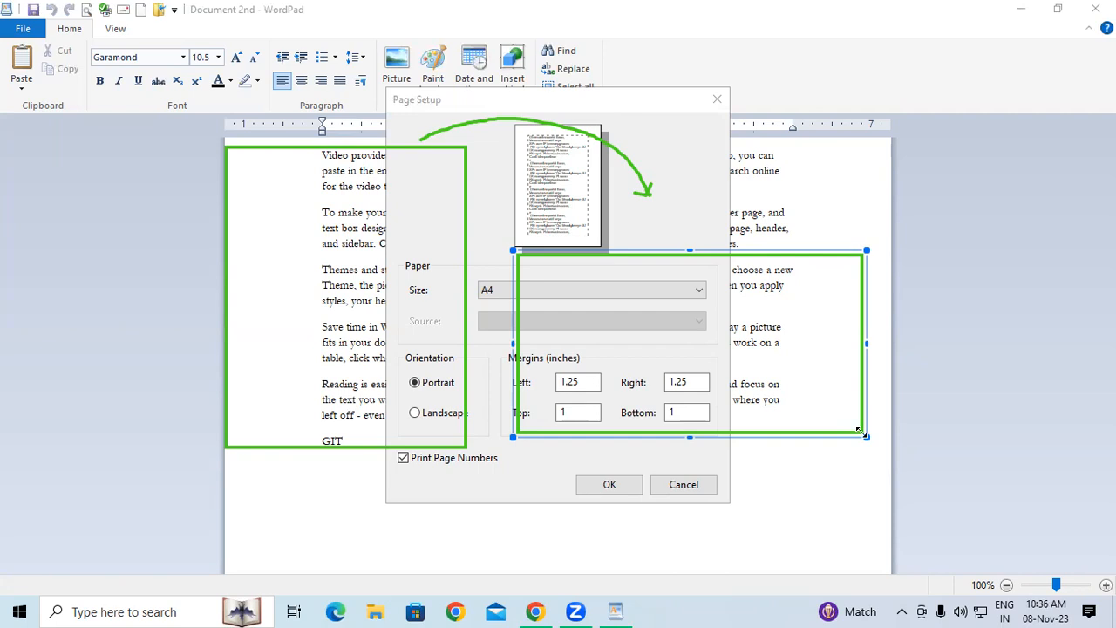
Clear the green annotations from the screen and set the page orientation to Landscape in Page Setup
left_click(937, 218)
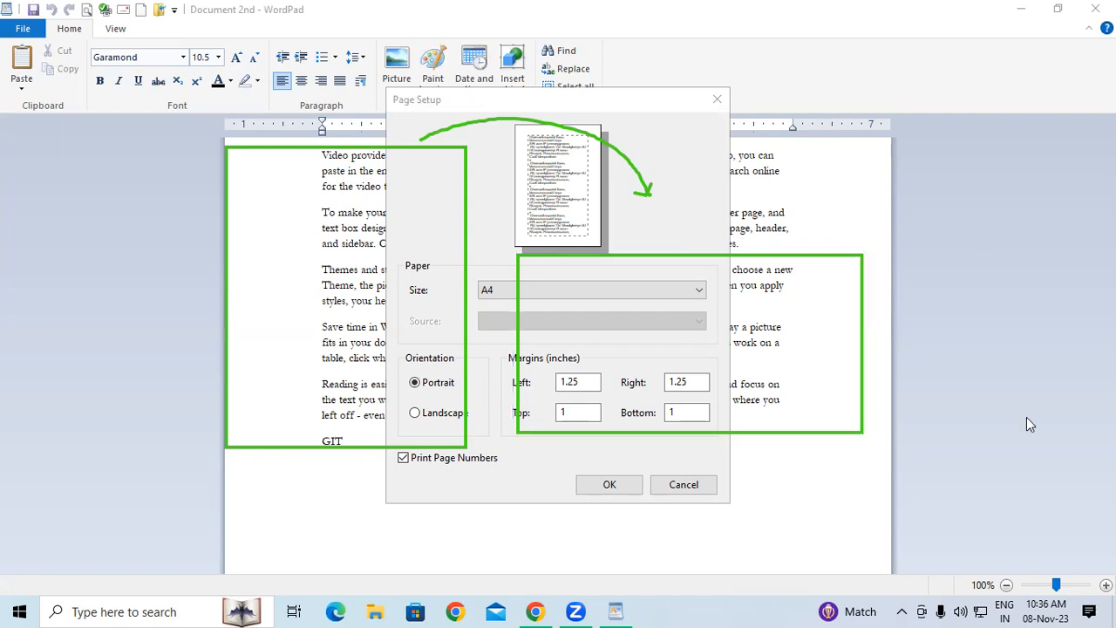
left_click(1034, 123)
left_click(633, 187)
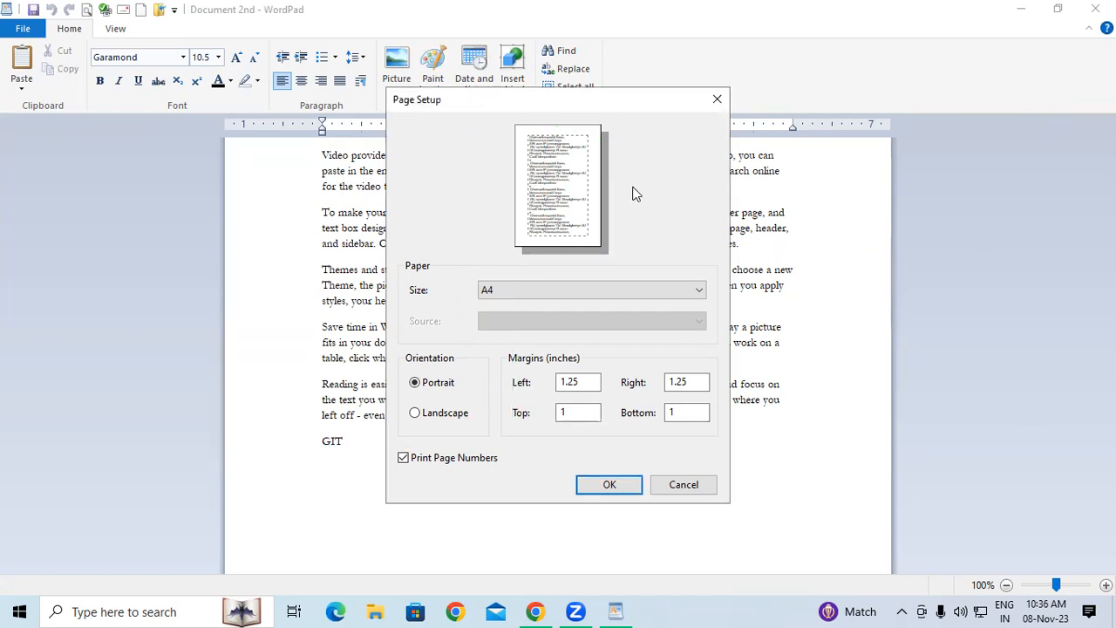
left_click(415, 414)
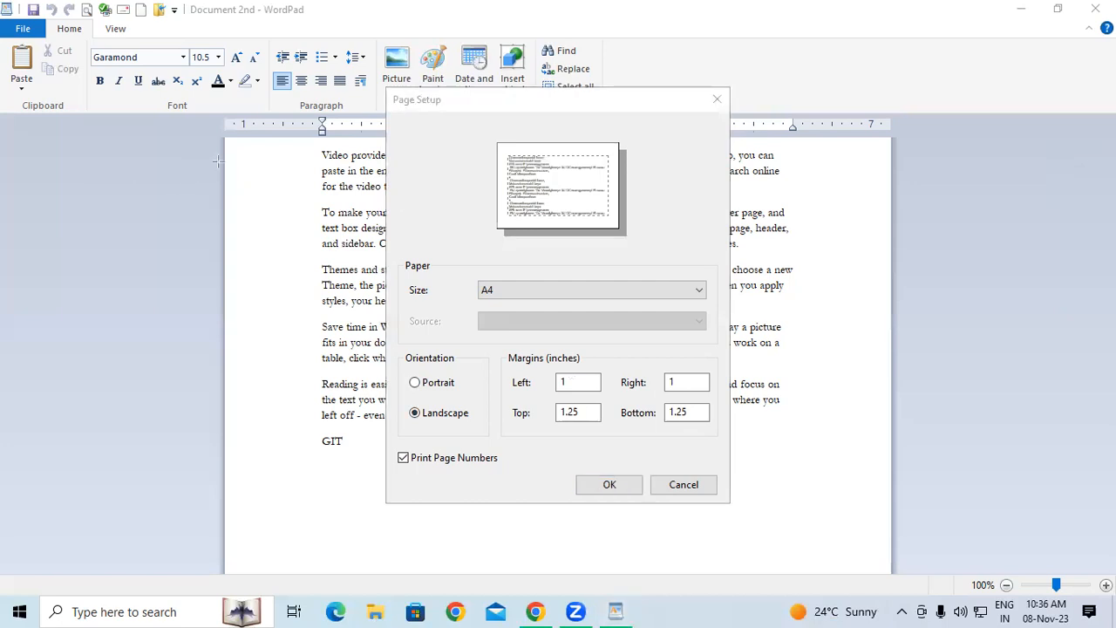
Annotate a tall green page outline with an arrow and wavy line, clear it, and mark the text's left edge with a line and arrow
left_click_drag(218, 160, 489, 499)
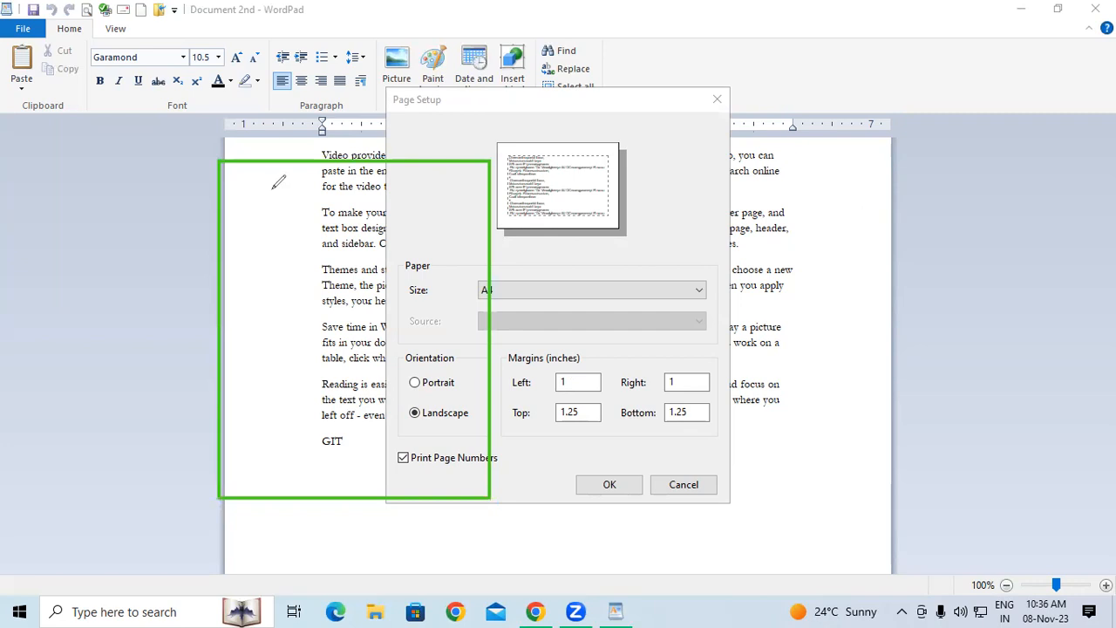
mouse_move(267, 221)
left_mouse_down()
mouse_move(285, 206)
mouse_move(359, 199)
left_mouse_up()
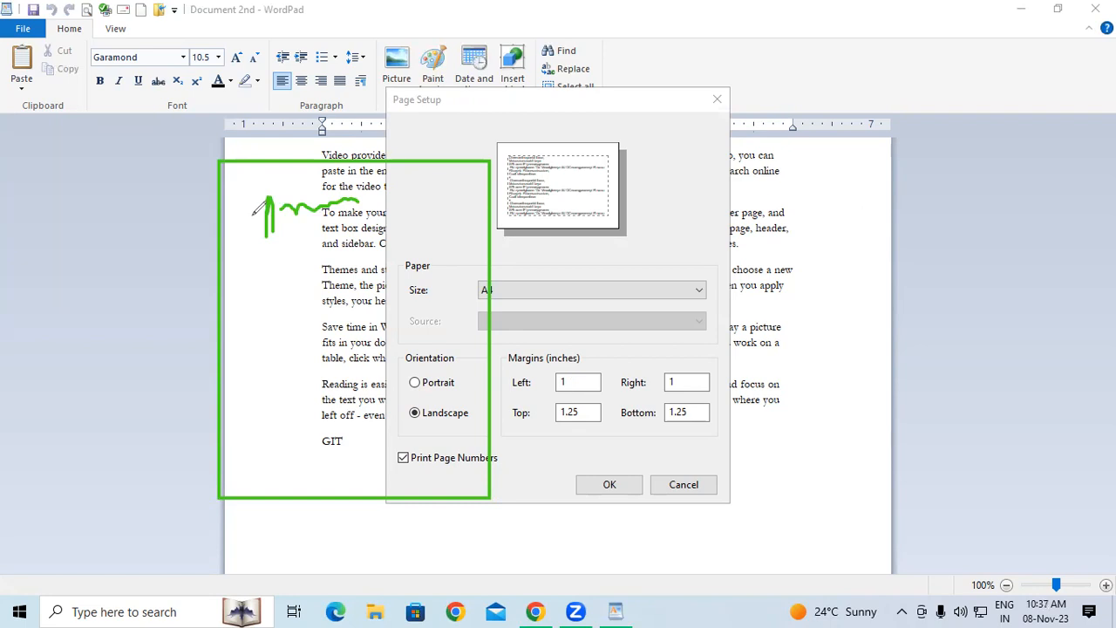
left_click(1049, 228)
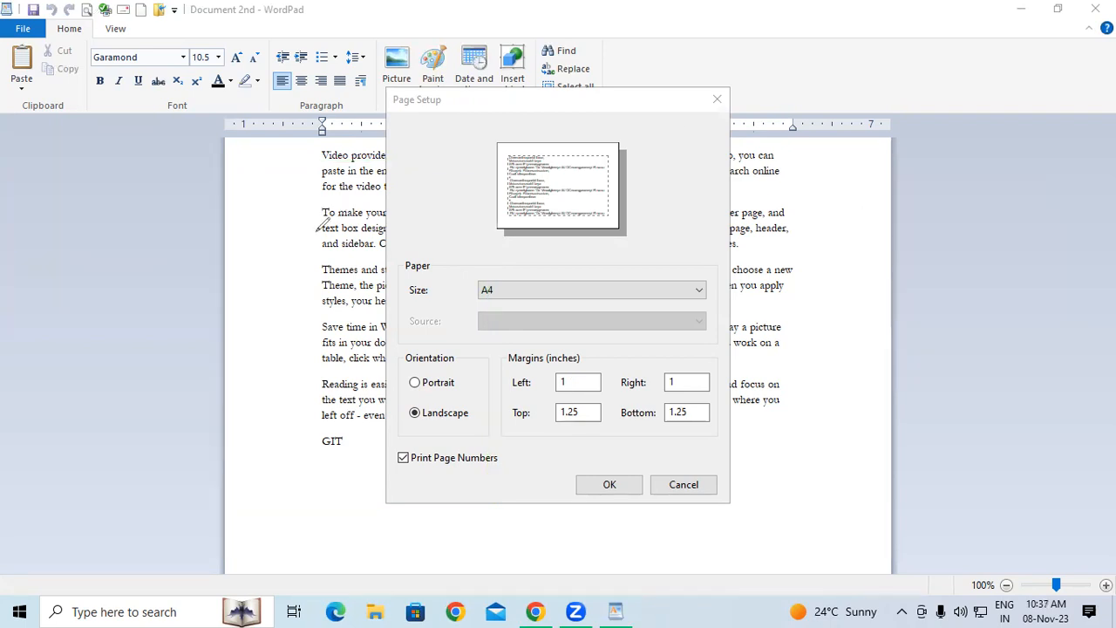
left_click_drag(319, 217, 324, 255)
mouse_move(227, 232)
left_mouse_down()
mouse_move(315, 231)
mouse_move(301, 244)
left_mouse_up()
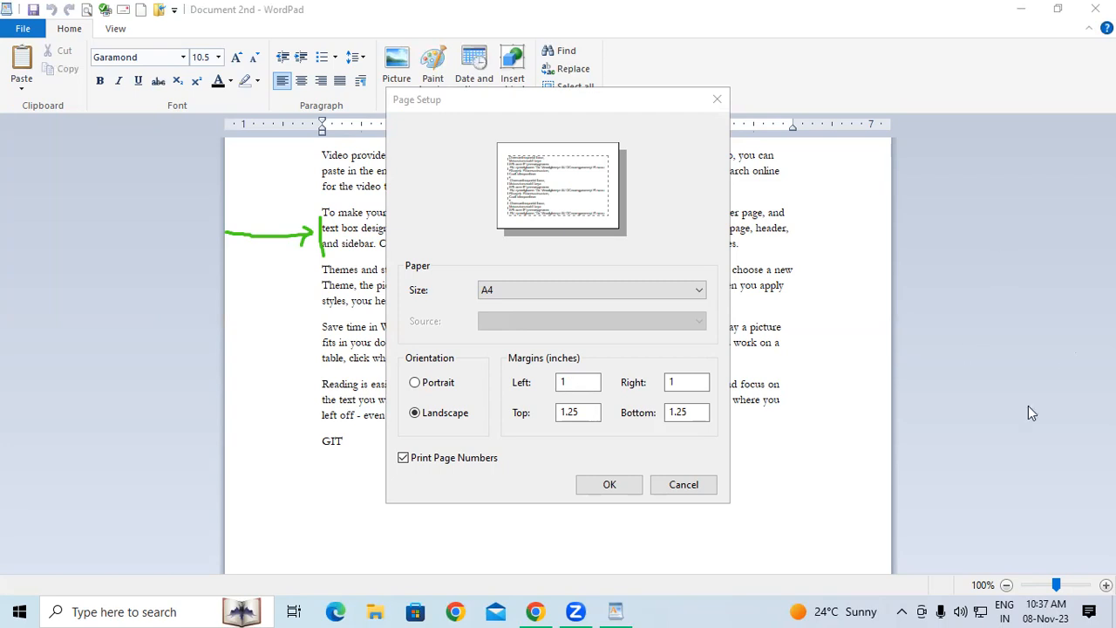
Set the left page margin to 0 inches and apply the page setup
left_click(571, 383)
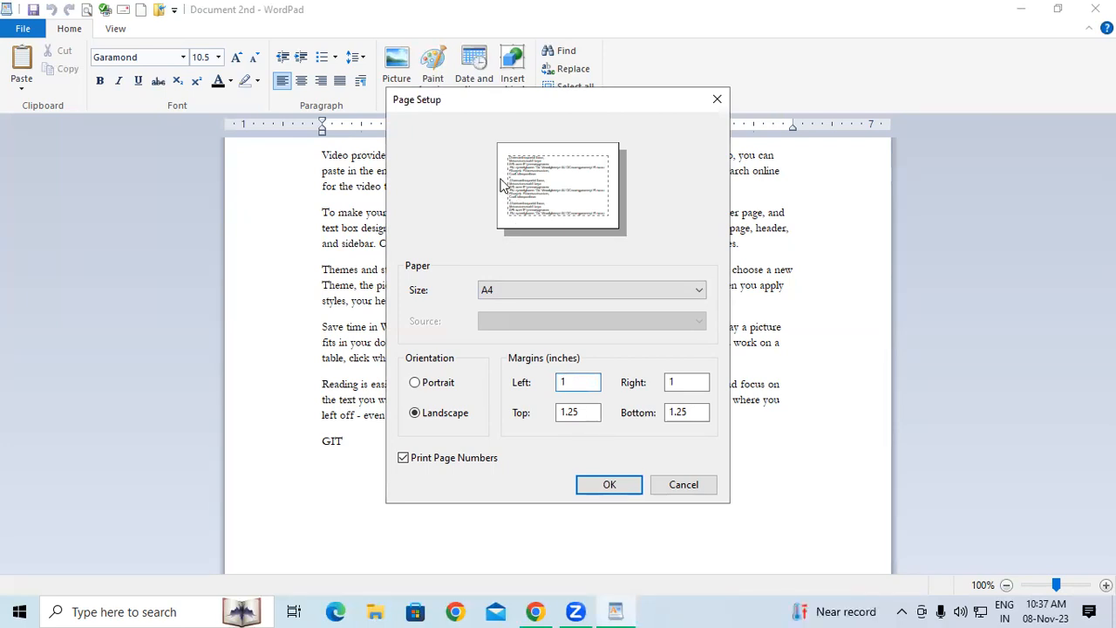
key("BackSpace")
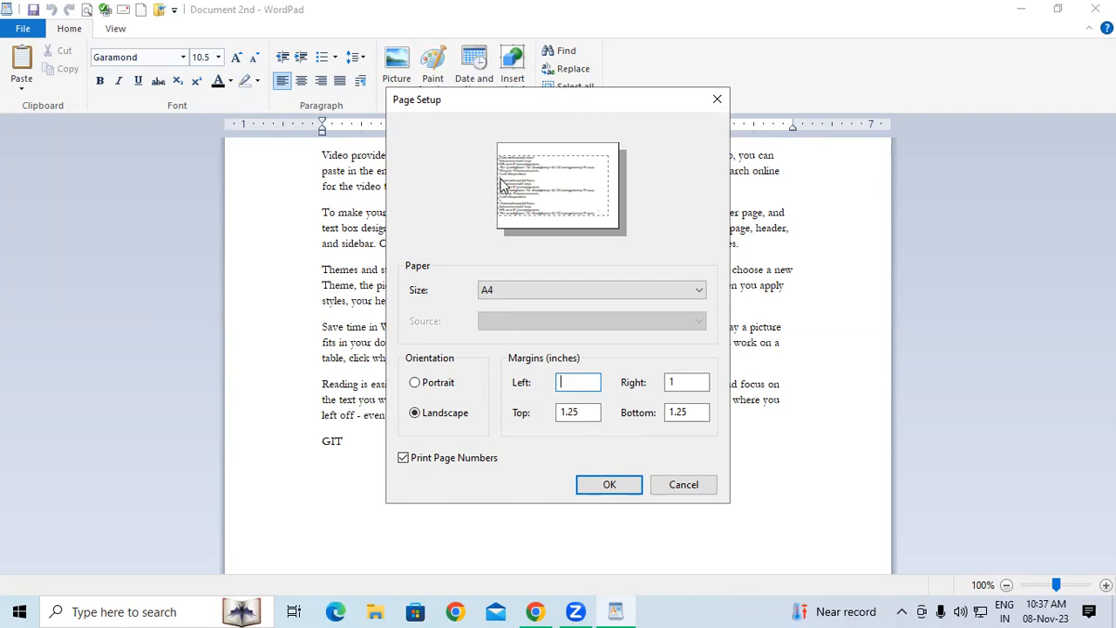
type("0")
left_click(589, 485)
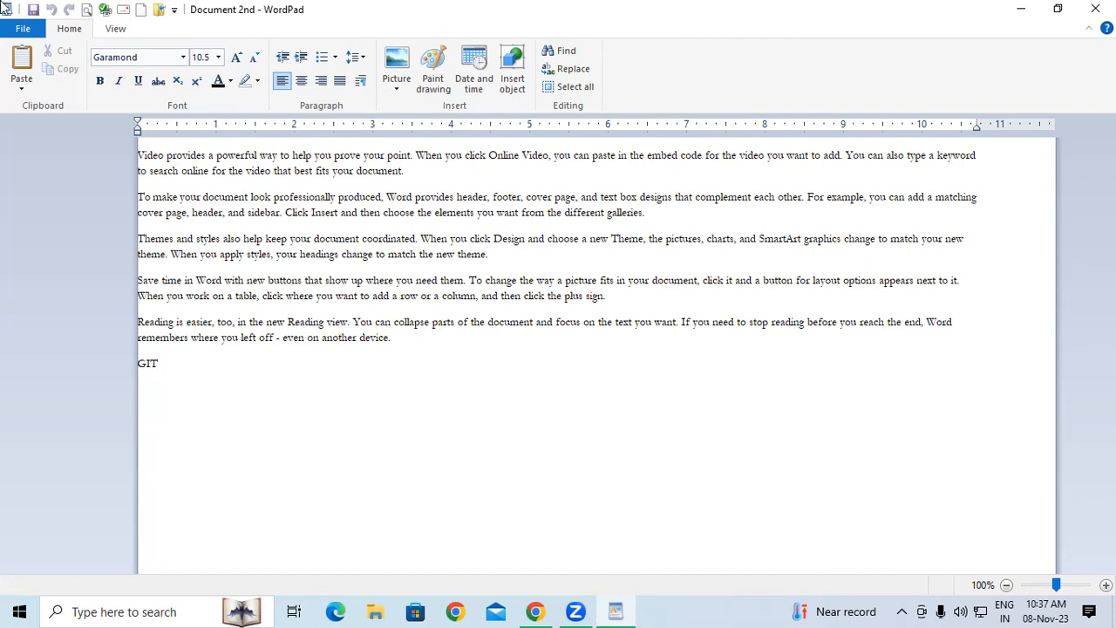
Reopen Page Setup and apply a left margin of 0.5 inches to the document
left_click(24, 29)
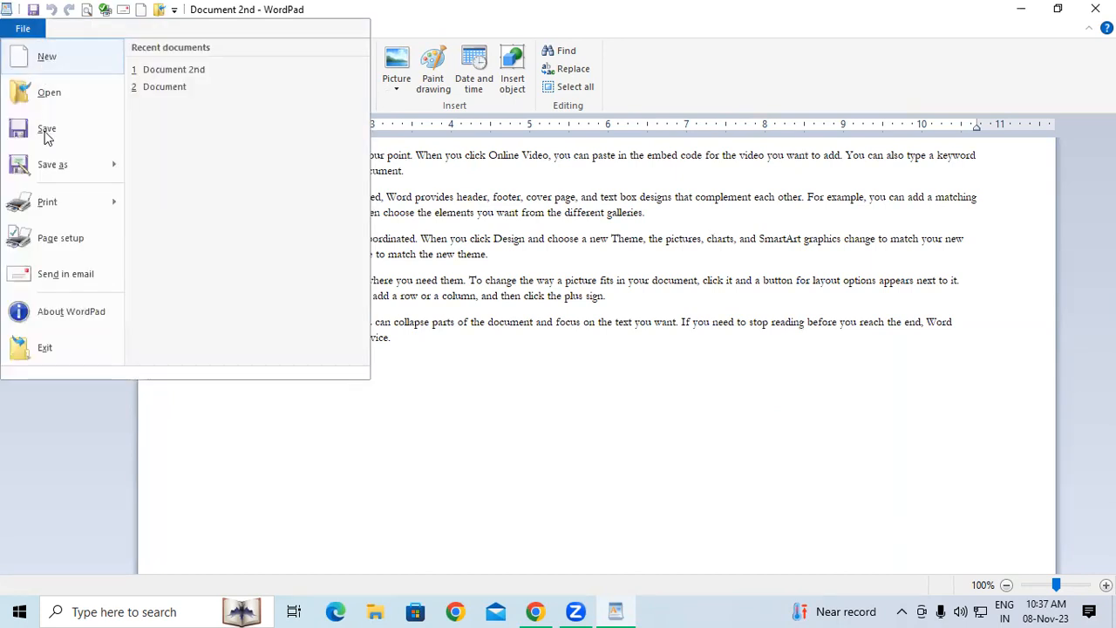
left_click(58, 245)
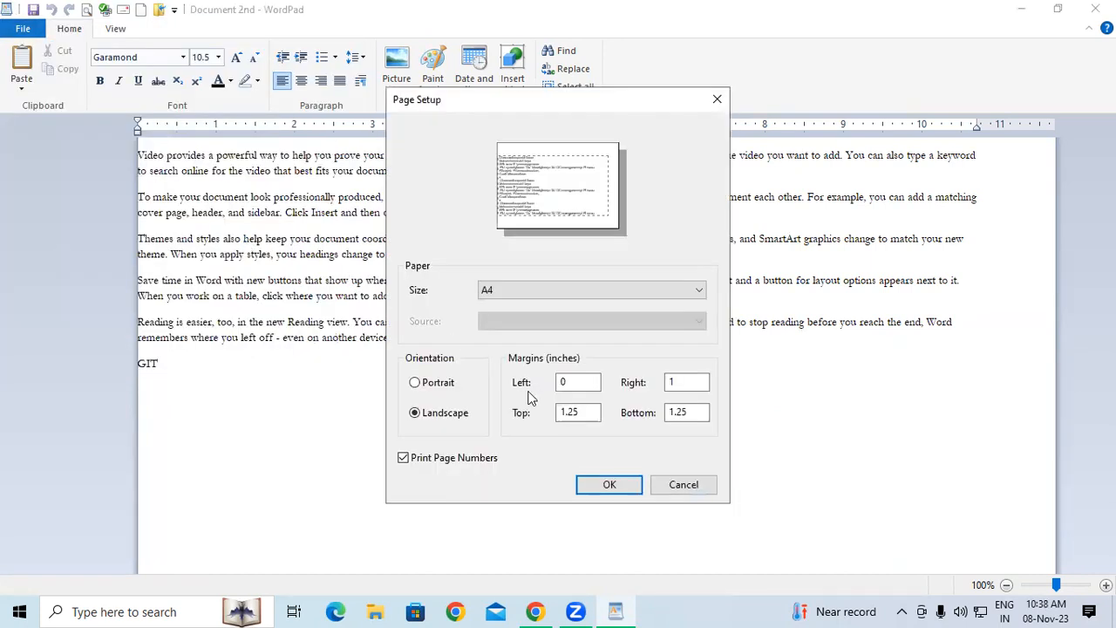
double_click(562, 382)
type("0.5")
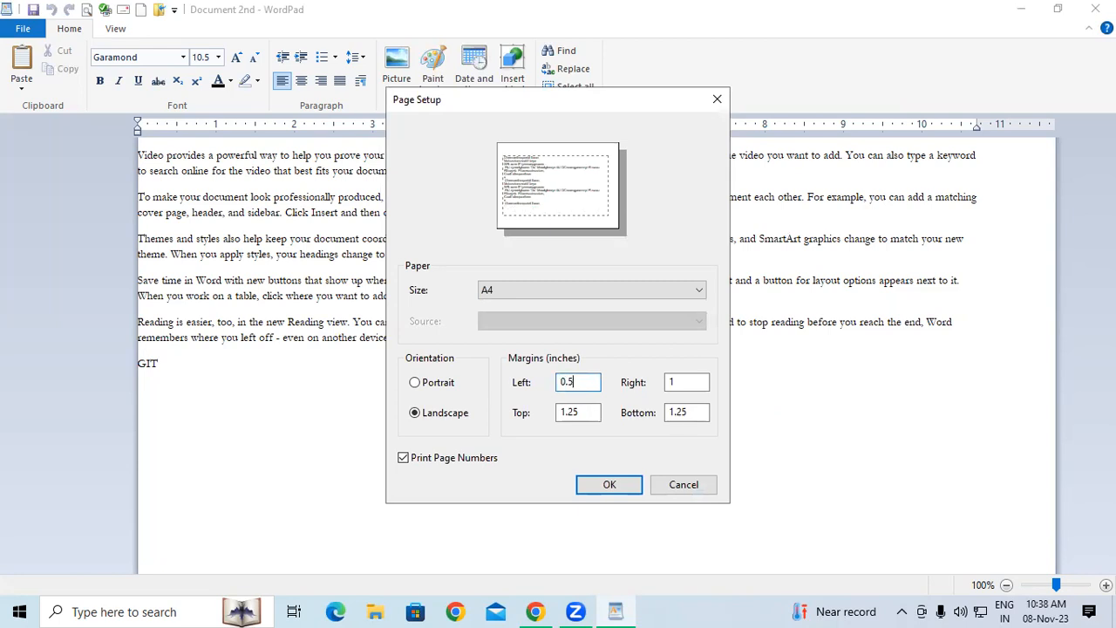
left_click(608, 485)
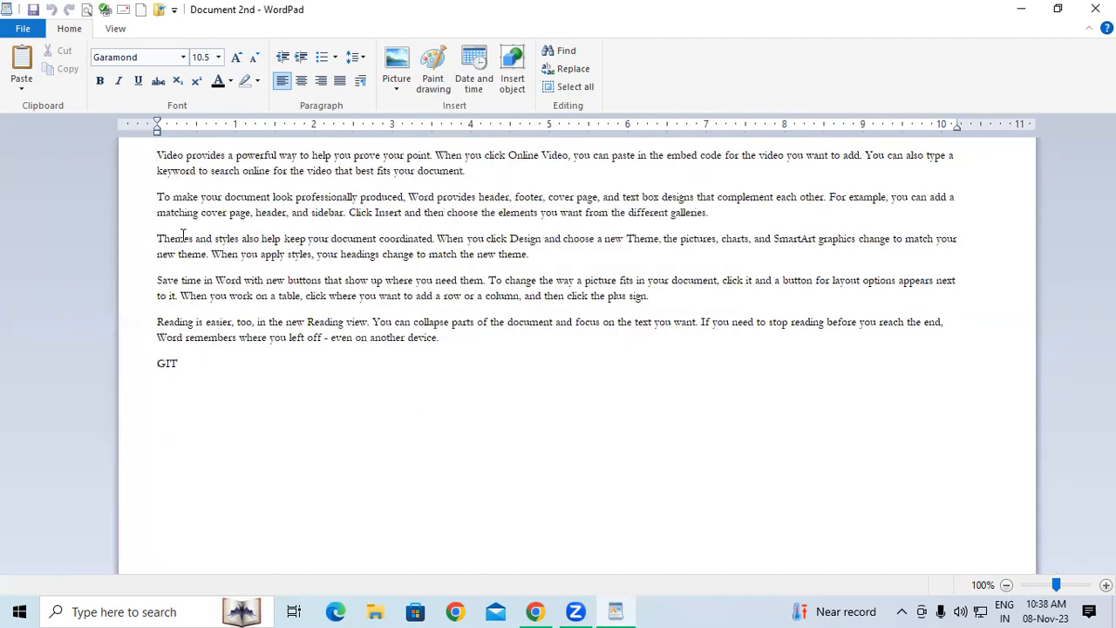
Change the document's left margin to 1 inch in Page Setup and apply it
left_click(24, 35)
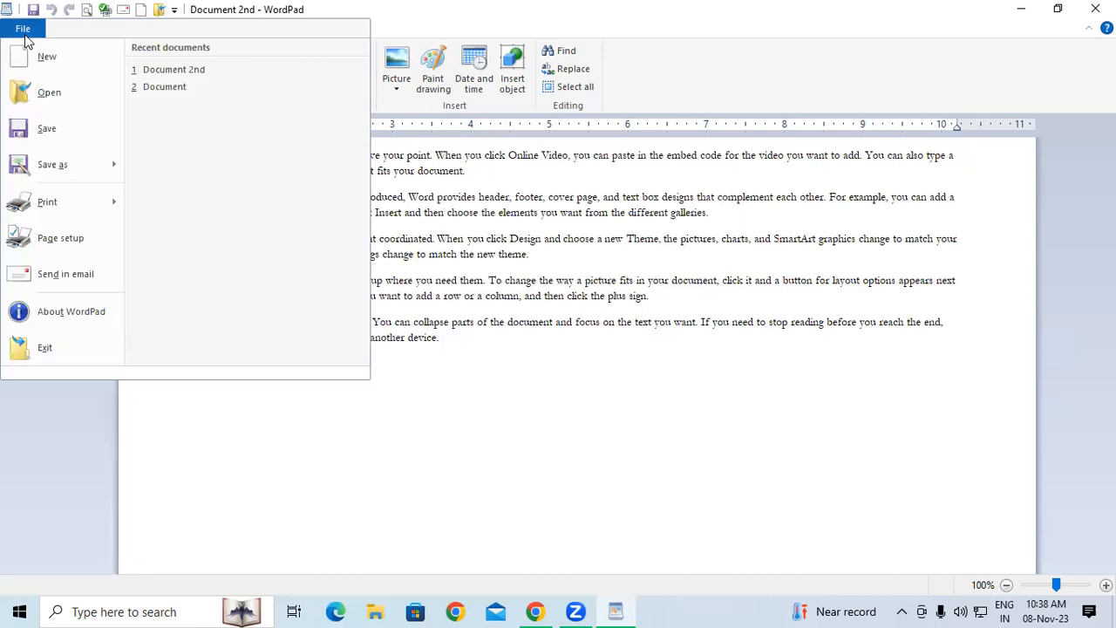
left_click(59, 237)
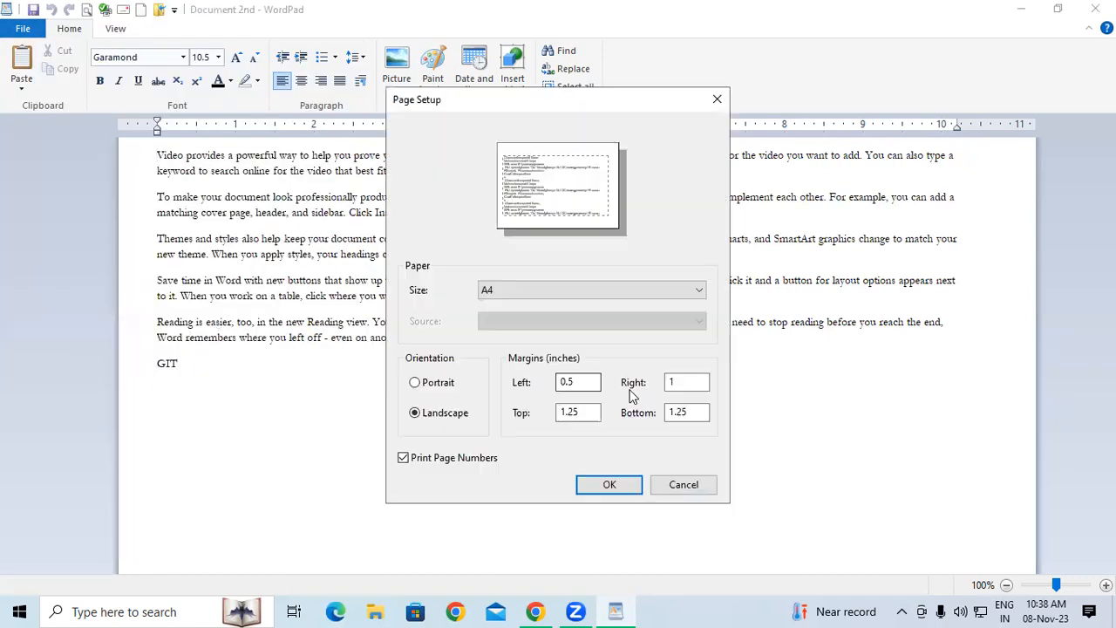
left_click_drag(575, 384, 540, 392)
type("1")
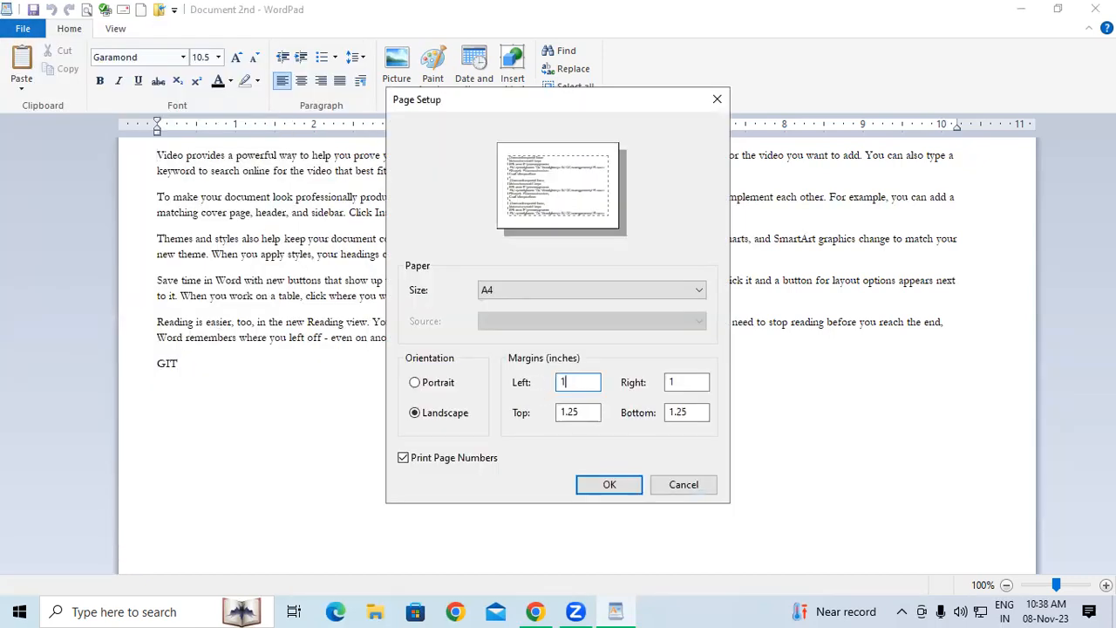
left_click(609, 484)
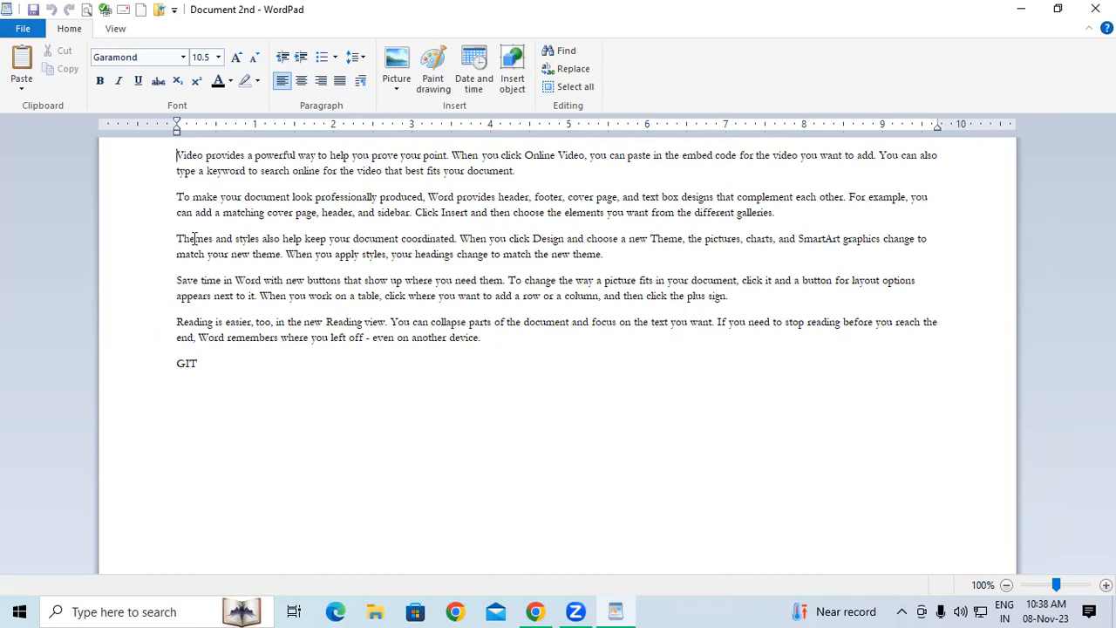
Set the top page margin to 2 inches in Page Setup and apply it
left_click(38, 34)
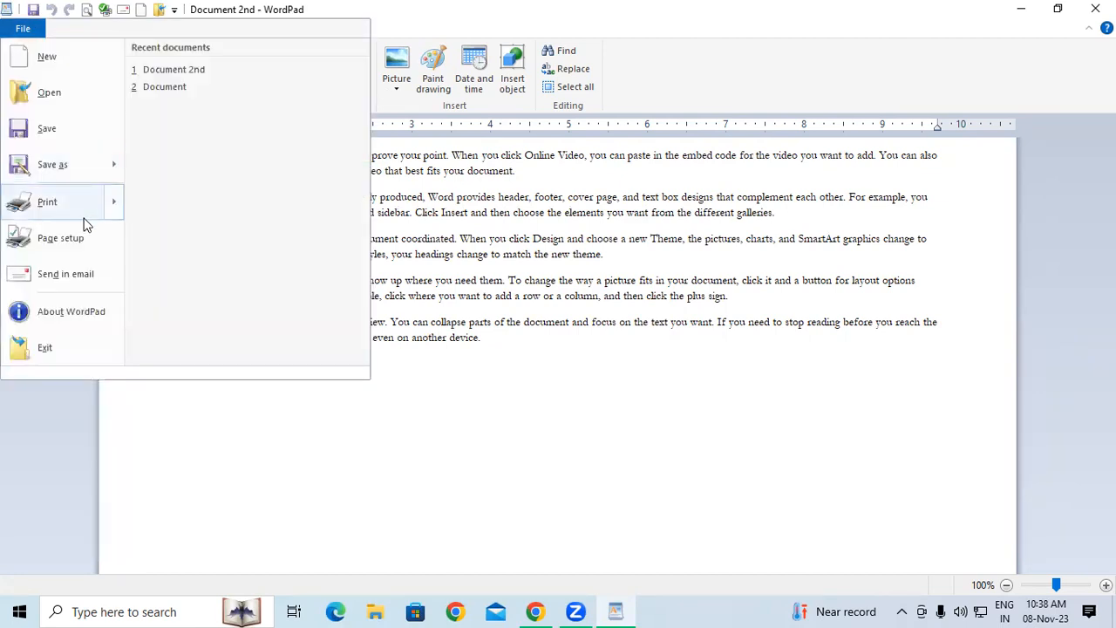
left_click(60, 237)
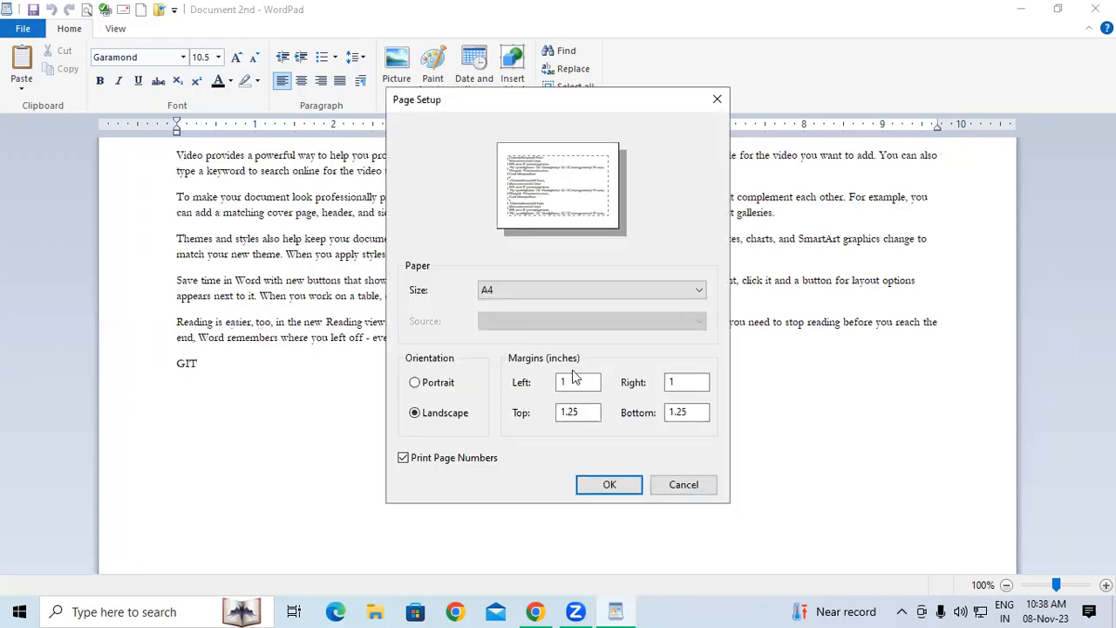
double_click(579, 413)
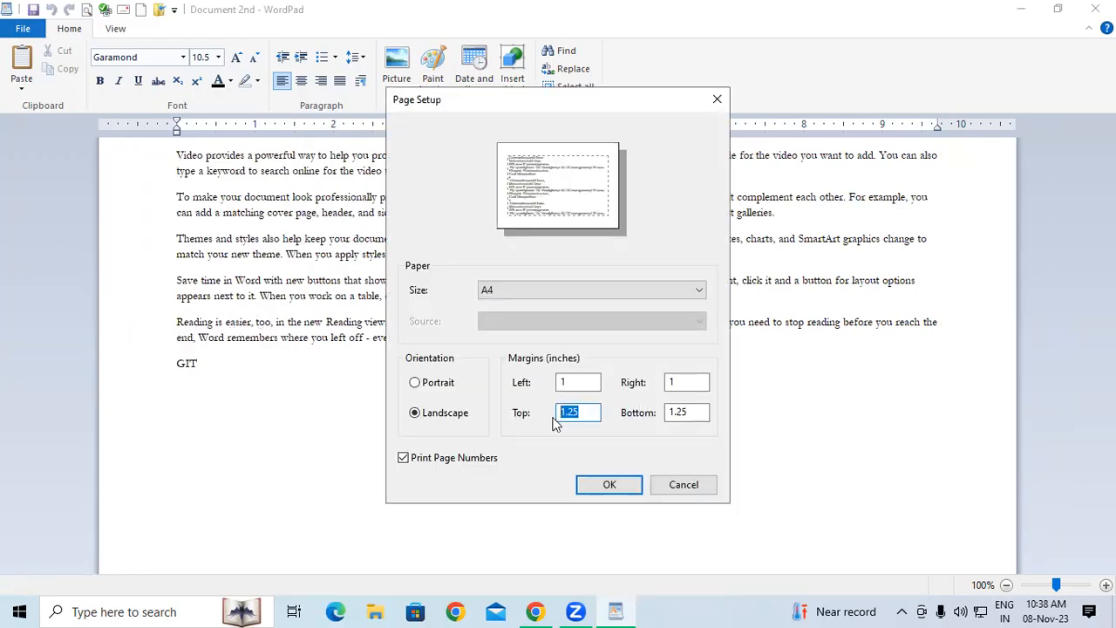
type("2")
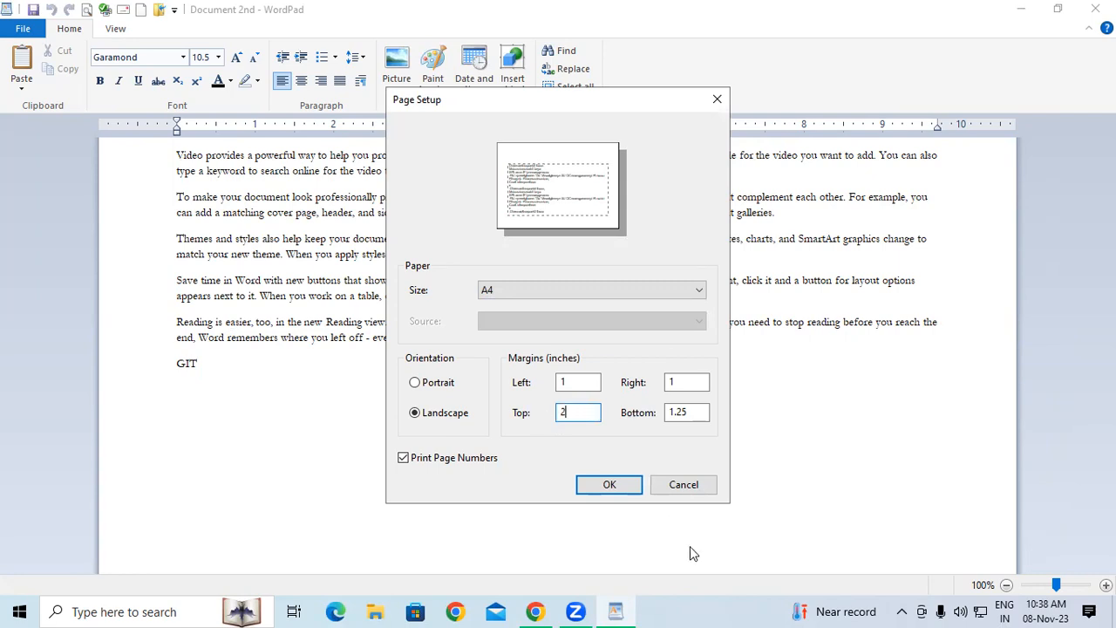
left_click(609, 485)
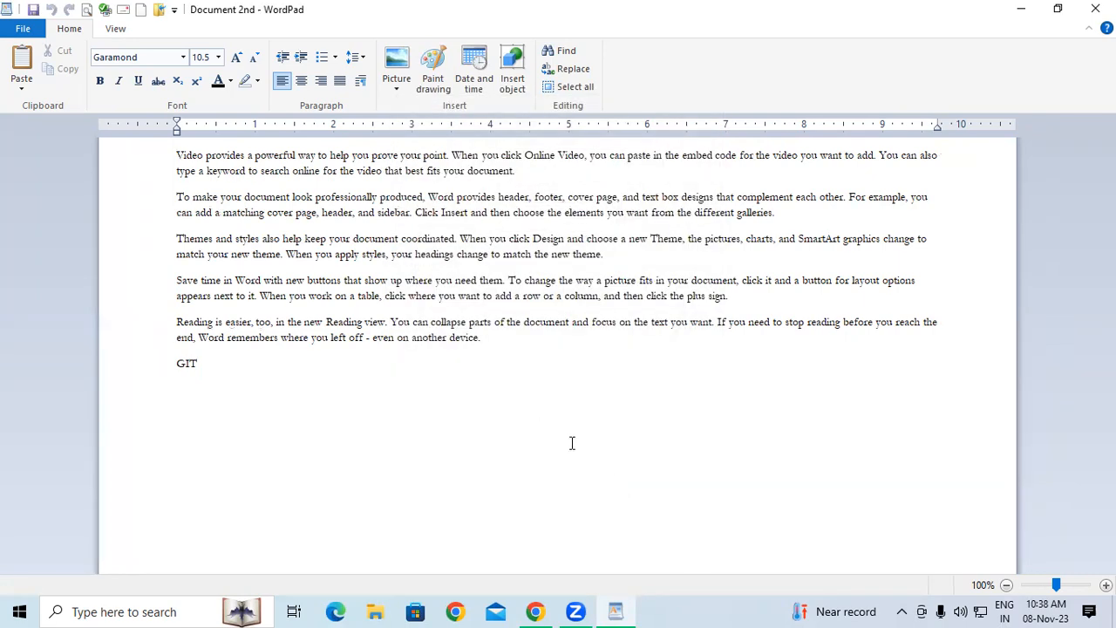
Insert the "Video provides a powerful way" sample text after "To change the way" in the fourth paragraph
key("ctrl+End")
left_click(596, 284)
type("Video provides a powerful way to help you prove your point. When you click Online Video, you can paste in the embed code for the video you want to add. You can also type a keyword to search online for the video that best fits your document. To make your document look professionally produced, Word provides header, footer, cover page, and text box designs that complement each other. For example, you can add a matching cover page, header, and sidebar. Click Insert and then choose the elements you want from the different galleries. Themes and styles also help keep your document coordinated. When you click Design and choose a new Theme, the pictures, charts, and SmartArt graphics change to match your new theme. When you apply styles, your headings change to match the new theme. Save time in Word with new buttons that show up where you need them. To change the way a picture fits in your document, click it and a button for layout options appears next to it. When you work on a table, click where you want to add a row or a column, and then click the plus sign. Reading is easier, too, in the new Reading view. You can collapse parts of the document and focus on the text you want. If you need to stop reading before you reach the end, Word remembers where you left off - even on another device.")
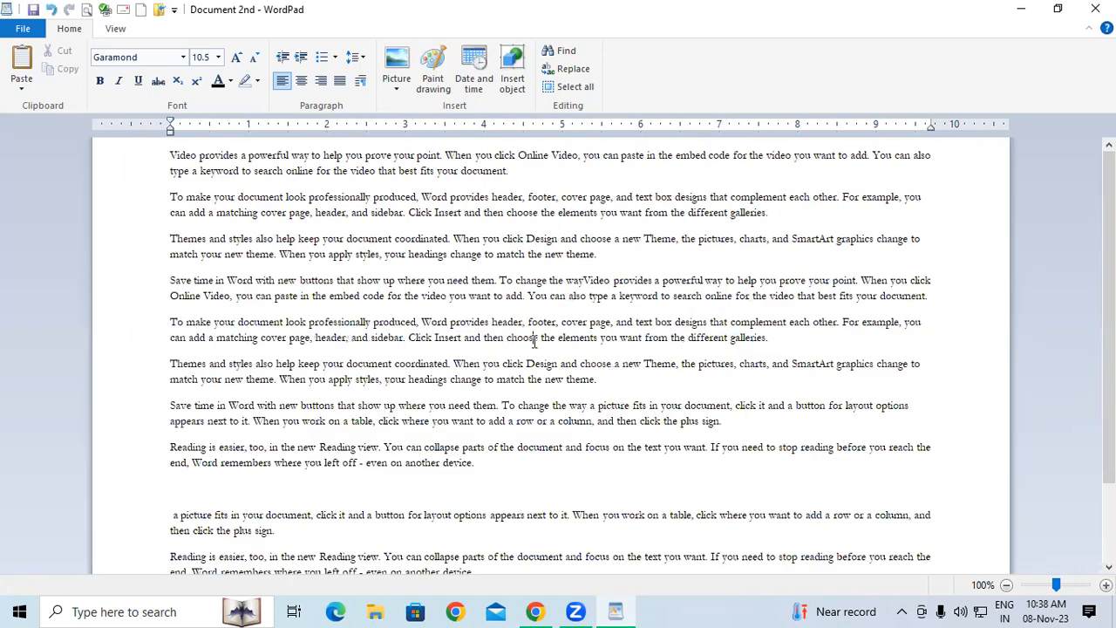
Start a new document without saving changes to Document 2nd, and fill it with the "Video provides a powerful way" sample text
key("ctrl+n")
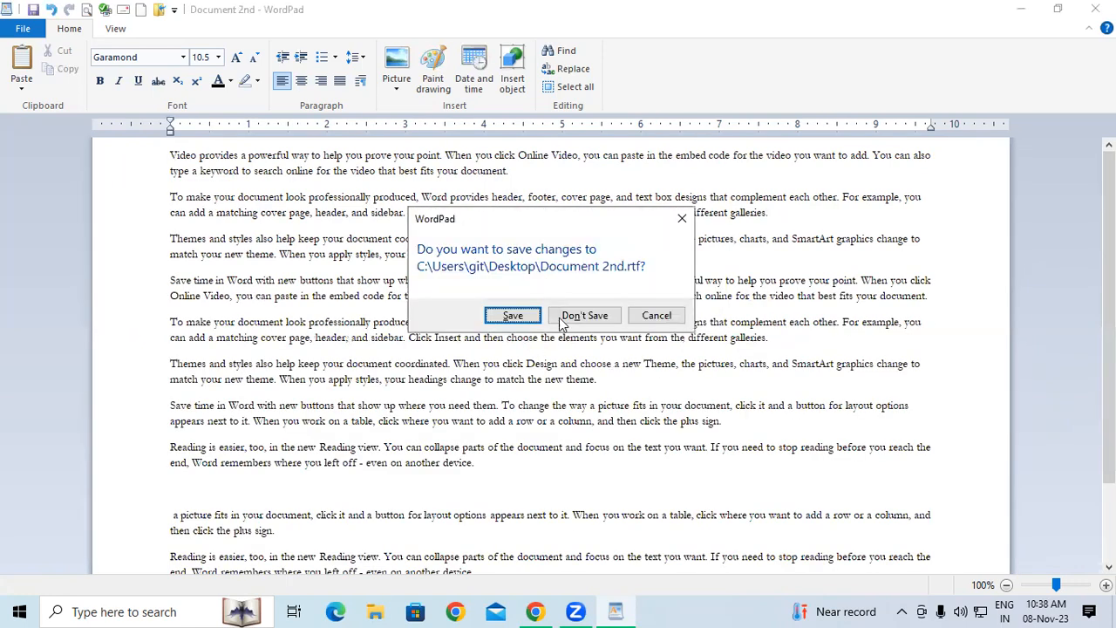
left_click(562, 315)
type("Video provides a powerful way to help you prove your point. When you click Online Video, you can paste in the embed code for the video you want to add. You can also type a keyword to search online for the video that best fits your document. To make your document look professionally produced, Word provides header, footer, cover page, and text box designs that complement each other. For example, you can add a matching cover page, header, and sidebar. Click Insert and then choose the elements you want from the different galleries. Themes and styles also help keep your document coordinated. When you click Design and choose a new Theme, the pictures, charts, and SmartArt graphics change to match your new theme. When you apply styles, your headings change to match the new theme. Save time in Word with new buttons that show up where you need them. To change the way a picture fits in your document, click it and a button for layout options appears next to it. When you work on a table, click where you want to add a row or a column, and then click the plus sign. Reading is easier, too, in the new Reading view. You can collapse parts of the document and focus on the text you want. If you need to stop reading before you reach the end, Word remembers where you left off - even on another device.")
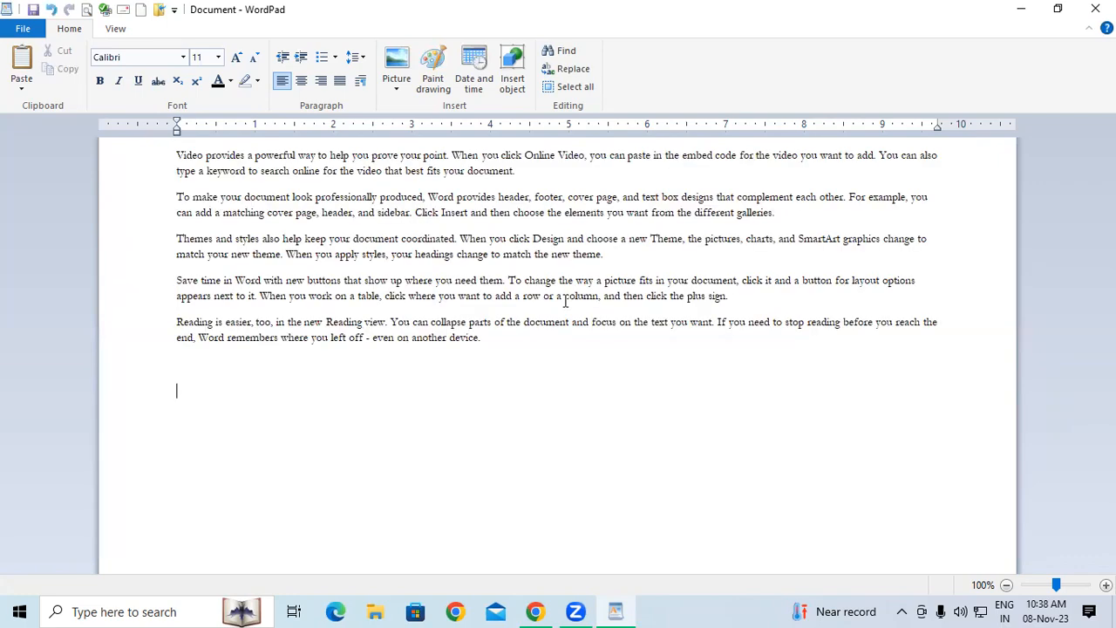
Close WordPad without saving the new document
left_click(24, 33)
left_click(632, 224)
left_click(1095, 9)
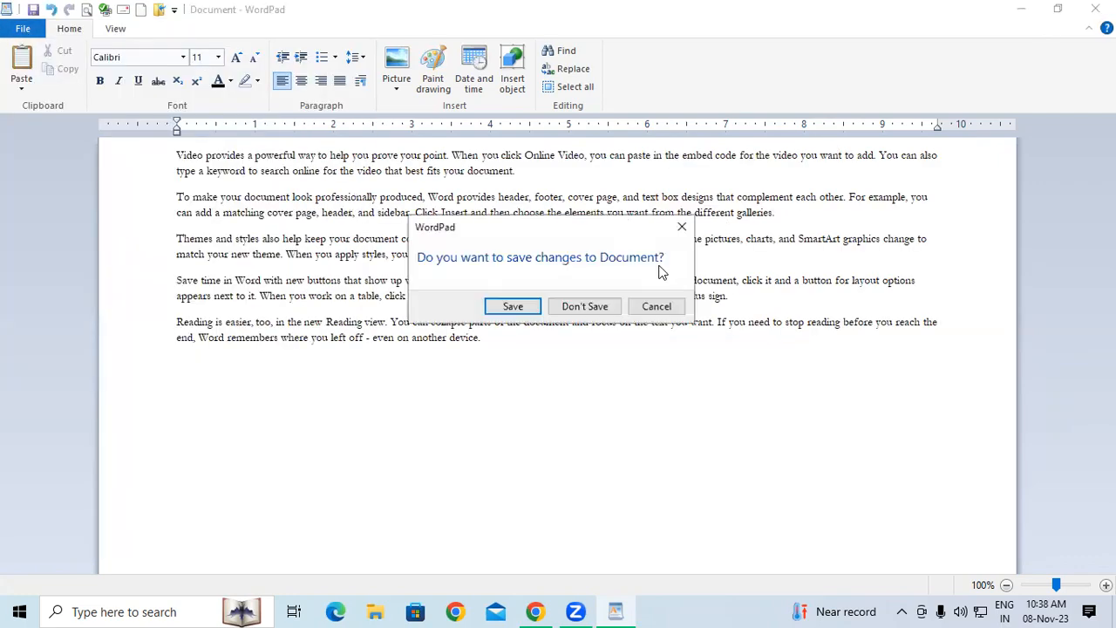
left_click(573, 310)
Relaunch WordPad and enter the "Video provides a powerful way" sample text in the blank document
key("super+r")
key("Return")
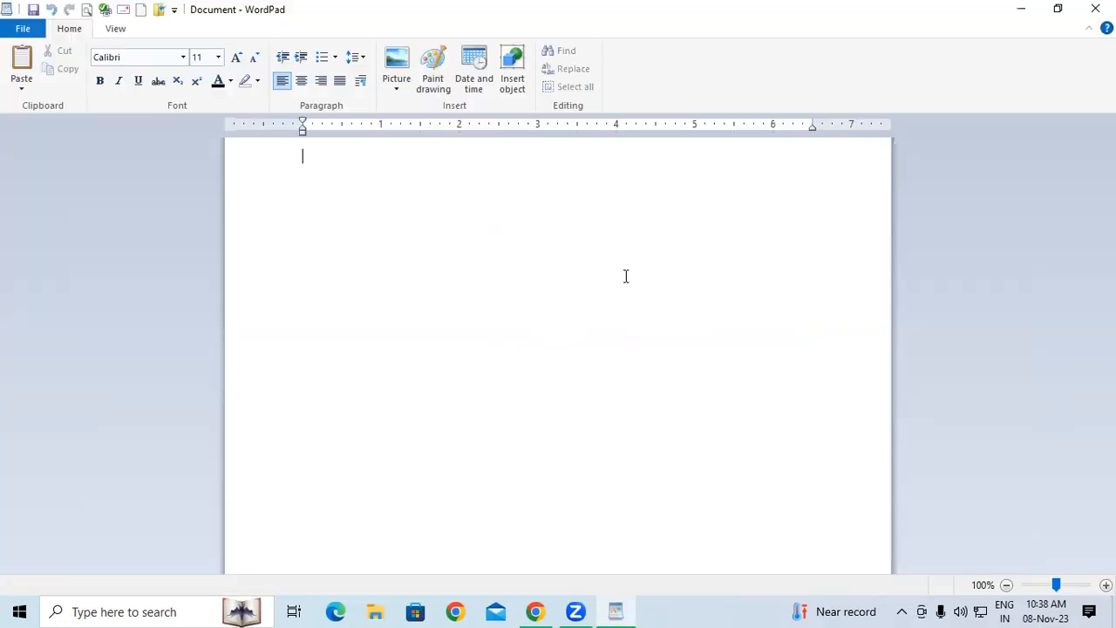
type("Video provides a powerful way to help you prove your point. When you click Online Video, you can paste in the embed code for the video you want to add. You can also type a keyword to search online for the video that best fits your document. To make your document look professionally produced, Word provides header, footer, cover page, and text box designs that complement each other. For example, you can add a matching cover page, header, and sidebar. Click Insert and then choose the elements you want from the different galleries. Themes and styles also help keep your document coordinated. When you click Design and choose a new Theme, the pictures, charts, and SmartArt graphics change to match your new theme. When you apply styles, your headings change to match the new theme. Save time in Word with new buttons that show up where you need them. To change the way a picture fits in your document, click it and a button for layout options appears next to it. When you work on a table, click where you want to add a row or a column, and then click the plus sign. Reading is easier, too, in the new Reading view. You can collapse parts of the document and focus on the text you want. If you need to stop reading before you reach the end, Word remembers where you left off - even on another device.")
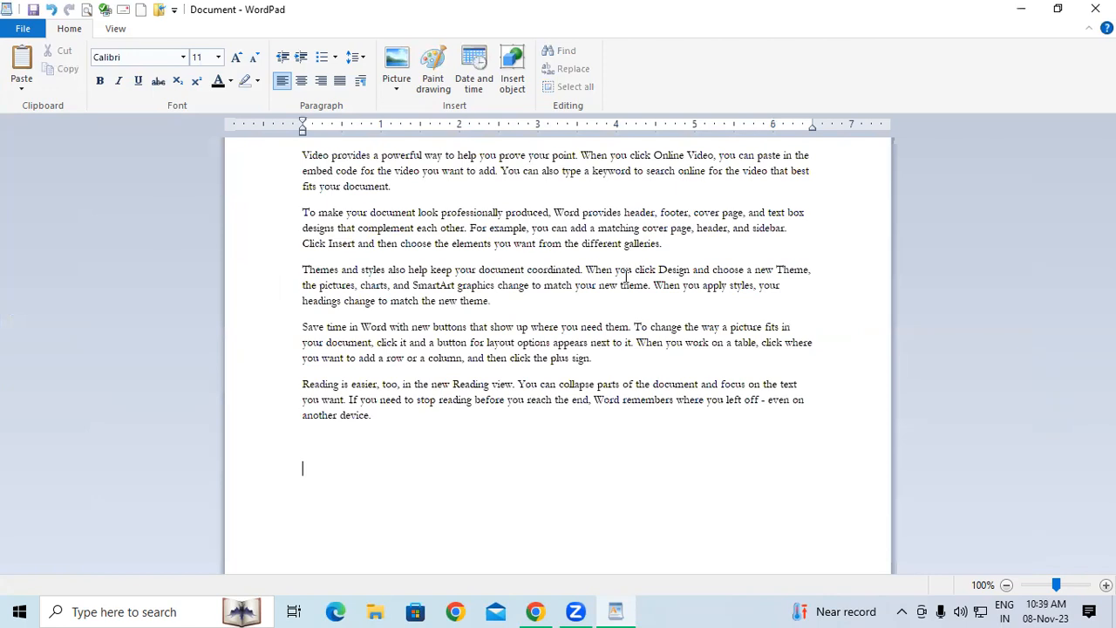
Set the top margin of the new document to 1 inch in Page Setup and apply it
left_click(306, 154)
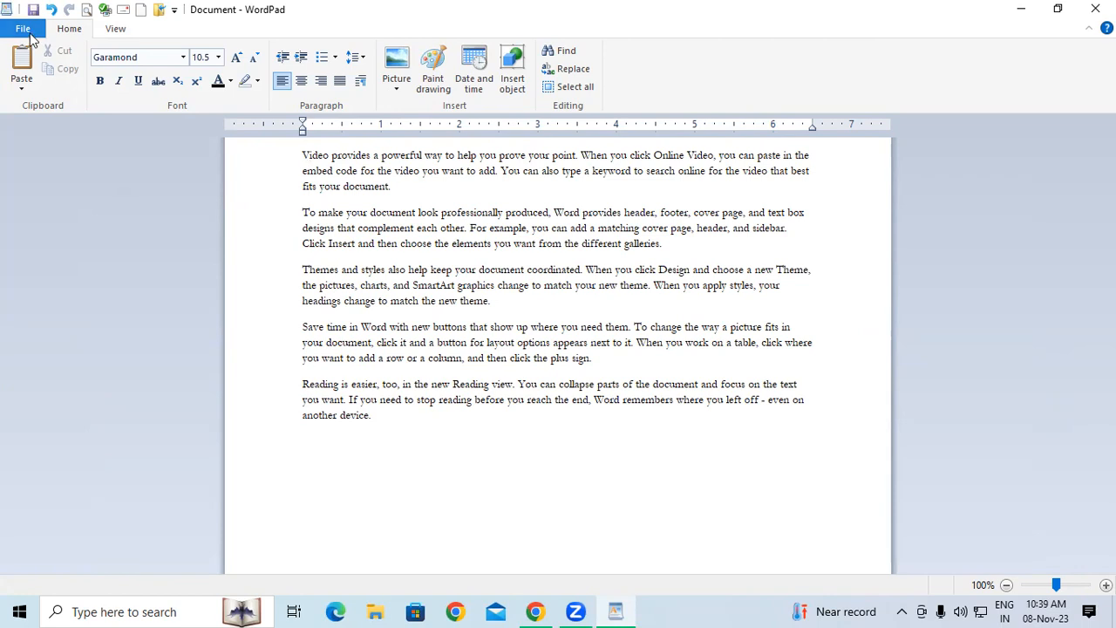
left_click(27, 33)
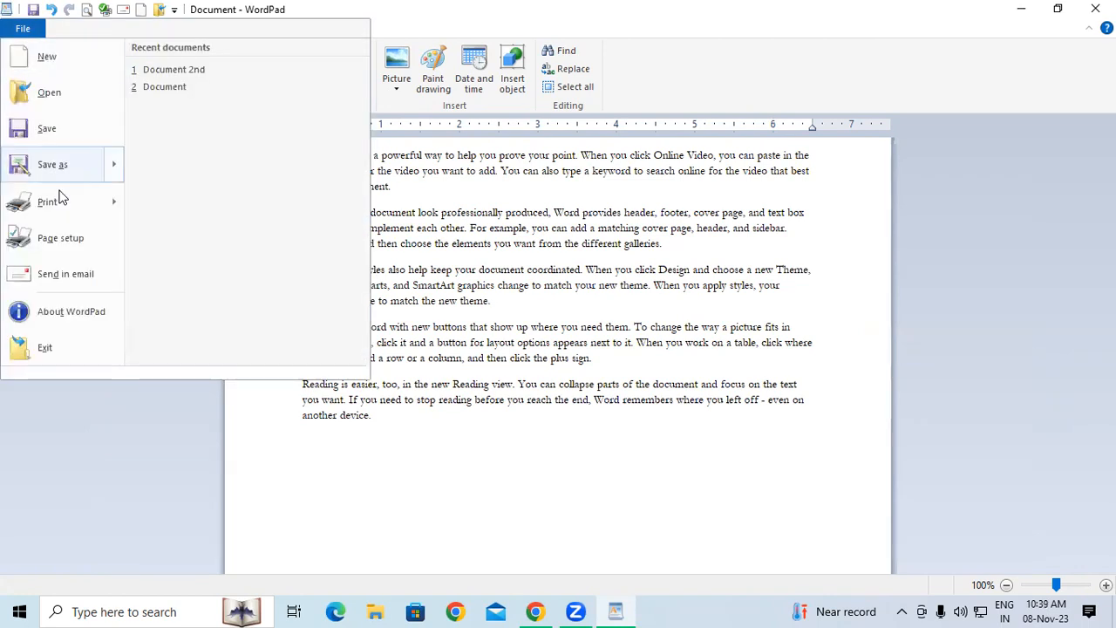
left_click(61, 238)
left_click(584, 413)
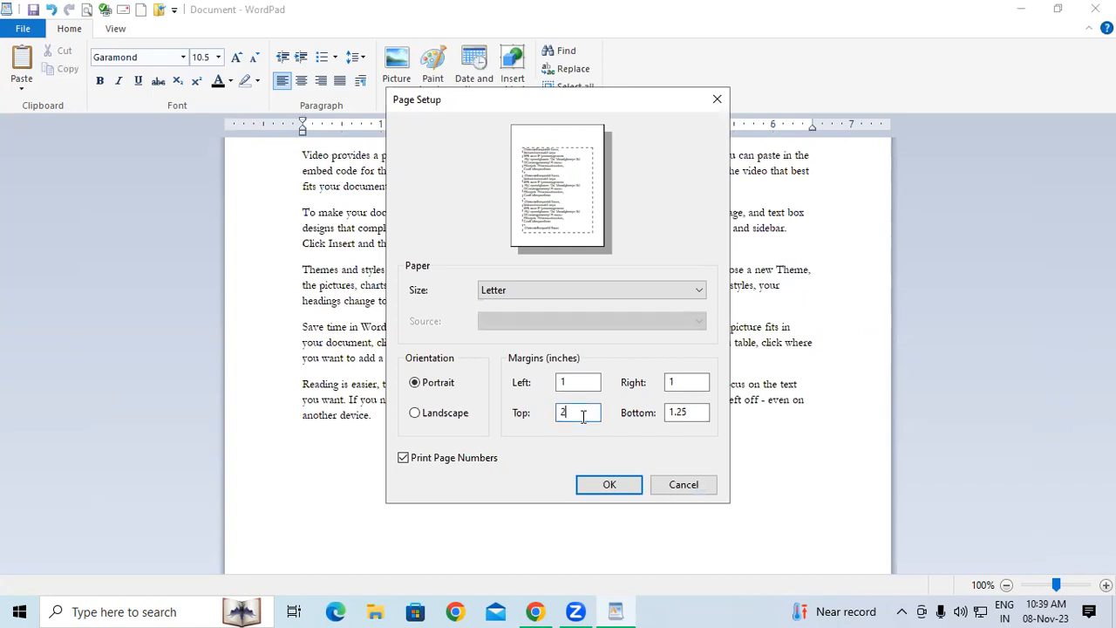
key("BackSpace")
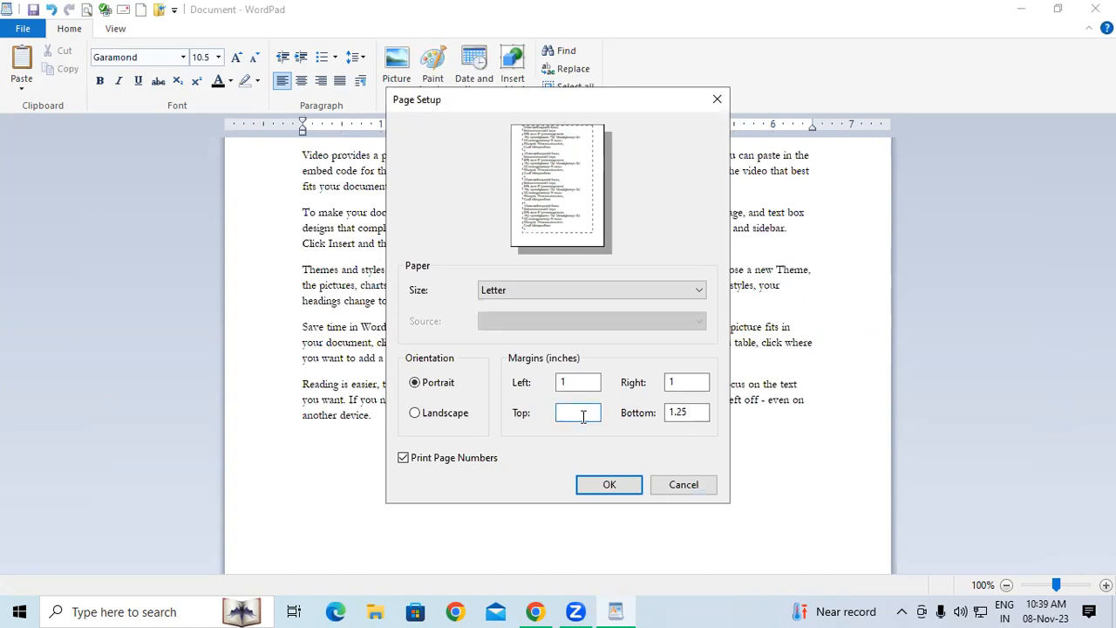
type("1")
left_click(603, 484)
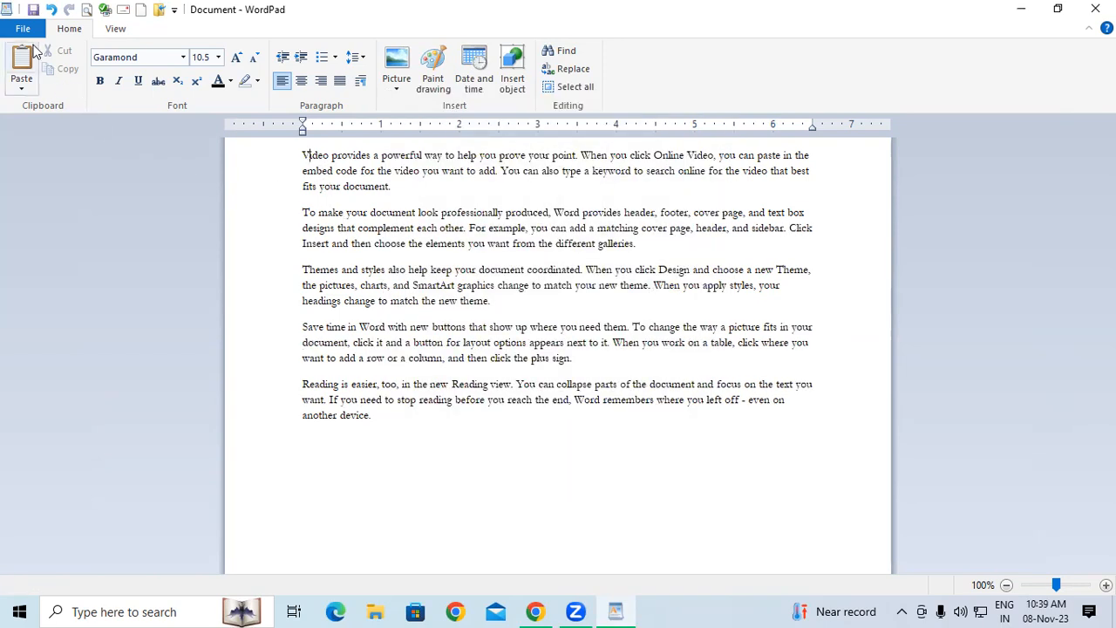
Check the document's top margin in print preview at 100% zoom, and close the preview
left_click(33, 34)
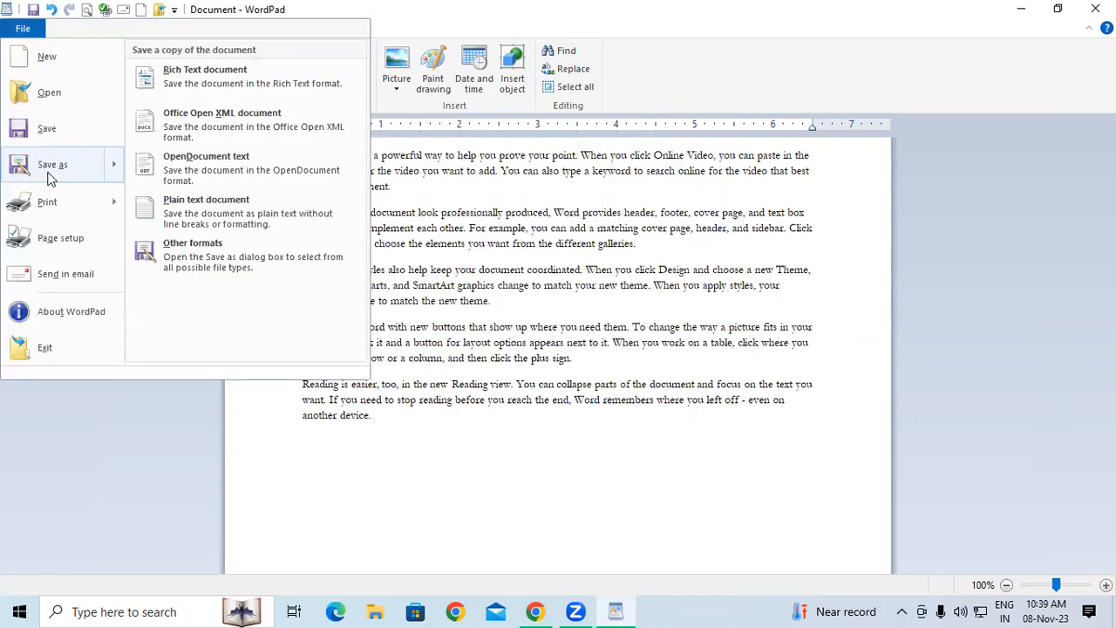
mouse_move(54, 202)
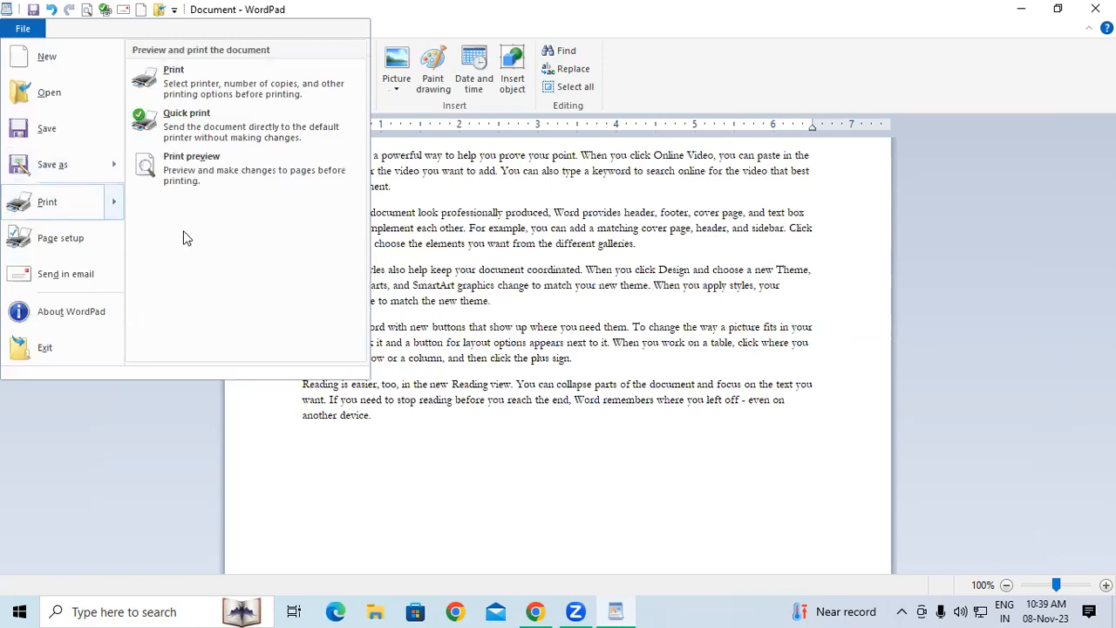
left_click(239, 174)
left_click(428, 132)
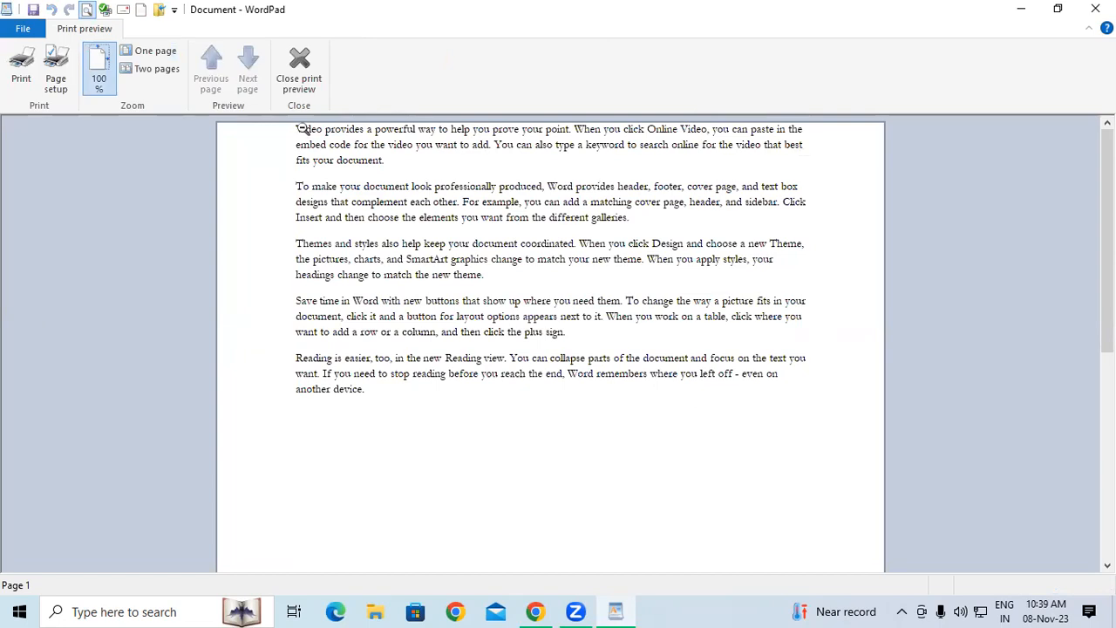
left_click(299, 70)
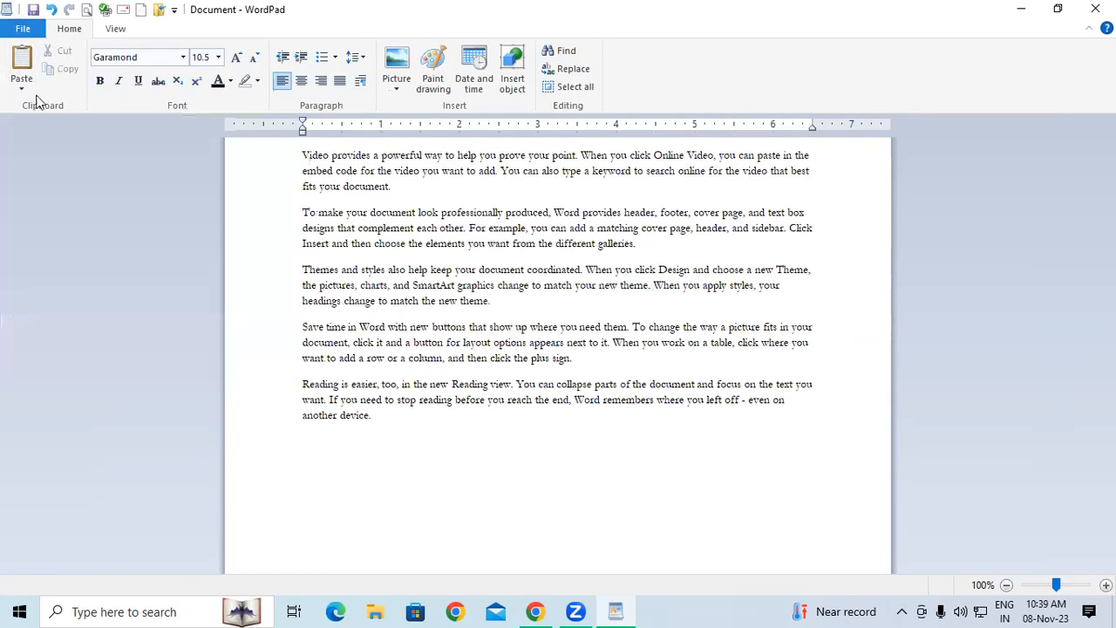
Set the document's top margin to 2 inches in Page Setup and apply it
left_click(19, 30)
left_click(55, 249)
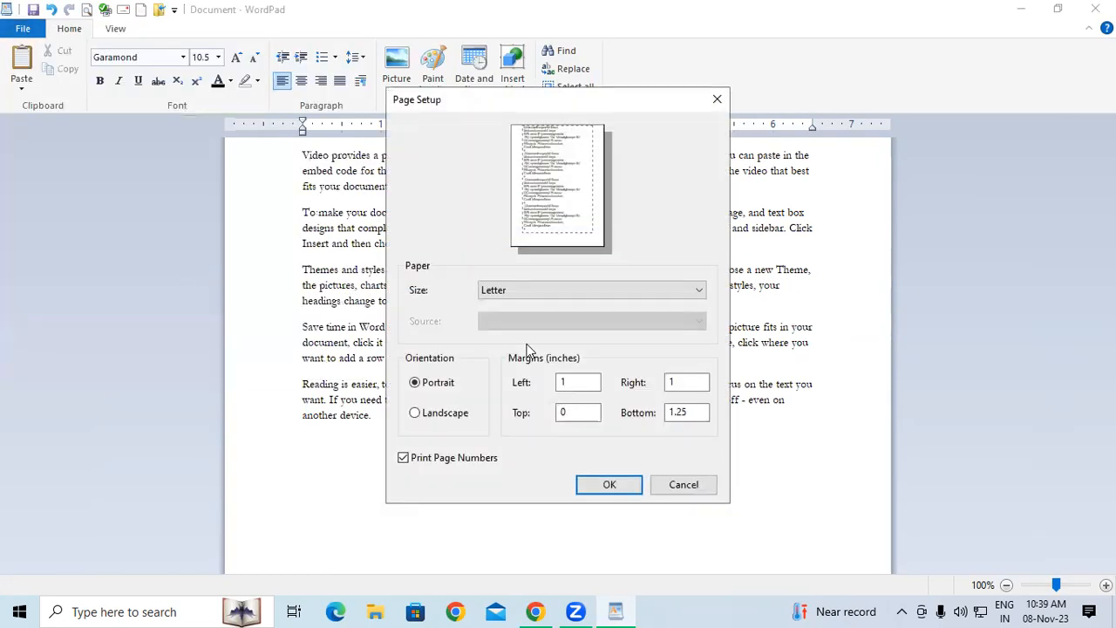
left_click_drag(578, 412, 413, 374)
type("2")
left_click(611, 483)
Inspect the 2-inch top margin in print preview at 100% zoom, and return to the document
left_click(23, 28)
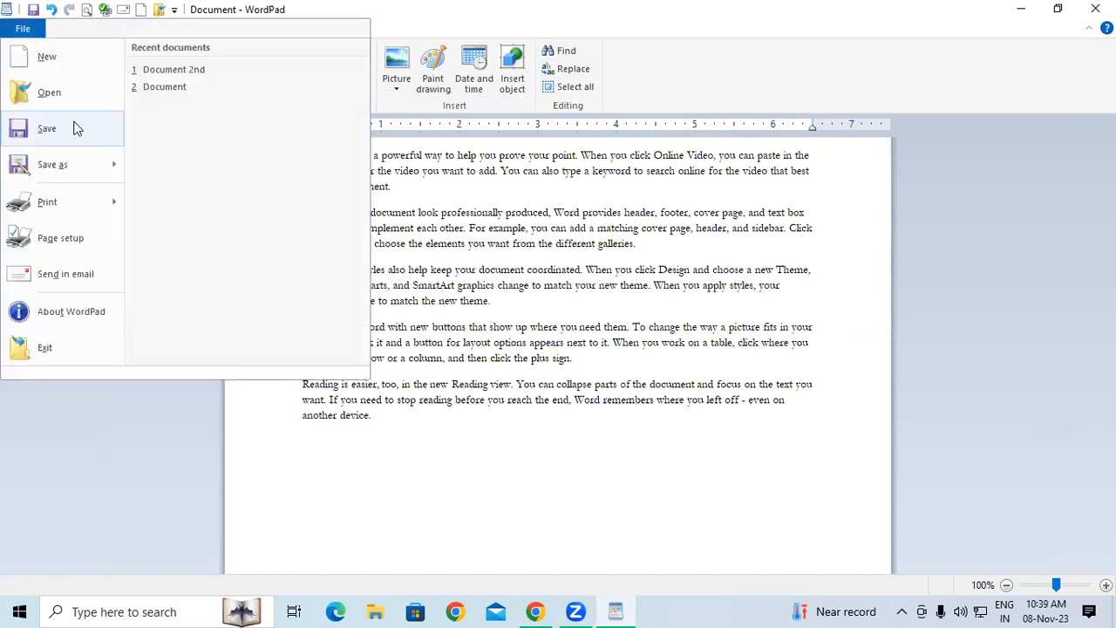
mouse_move(68, 213)
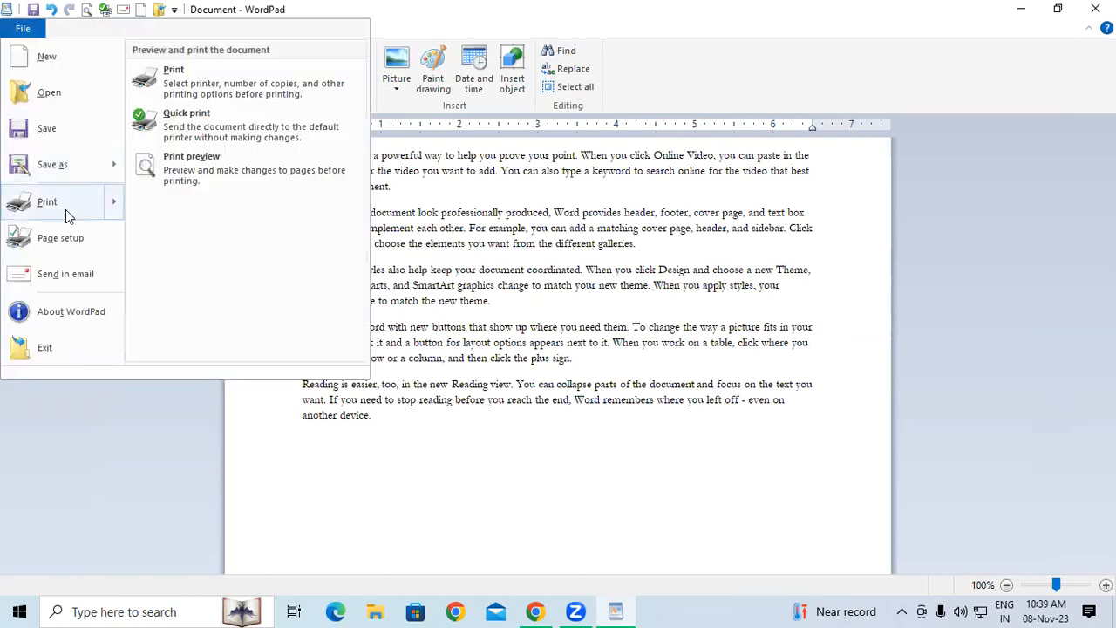
left_click(207, 178)
left_click(421, 215)
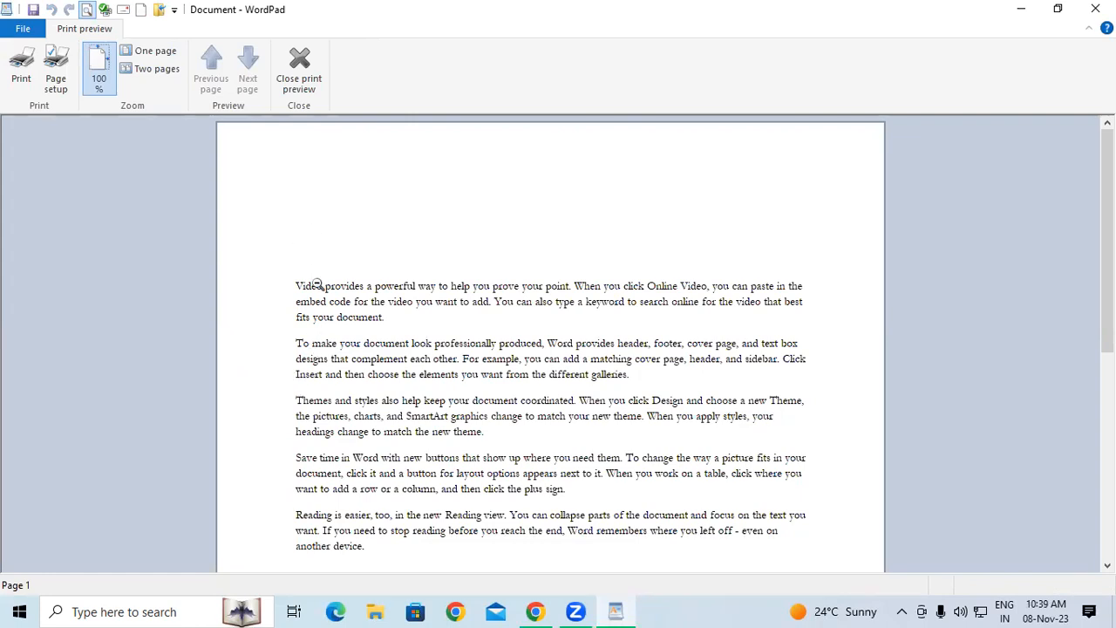
left_click(301, 70)
Review the margin settings in Page Setup, including the bottom margin, and cancel without changes
left_click(31, 31)
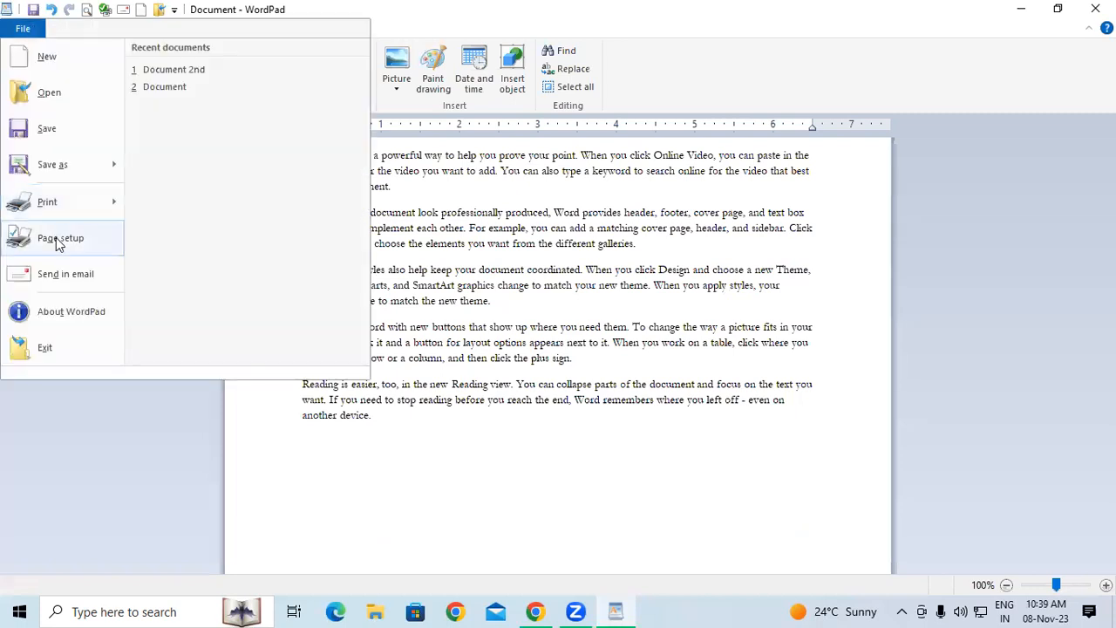
left_click(56, 239)
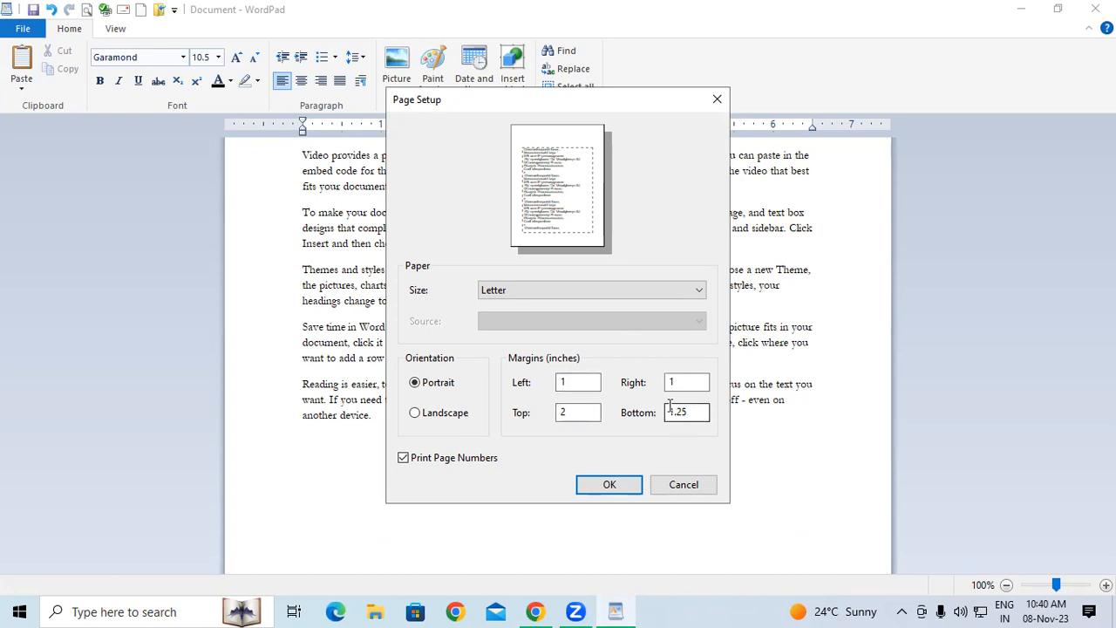
left_click(685, 485)
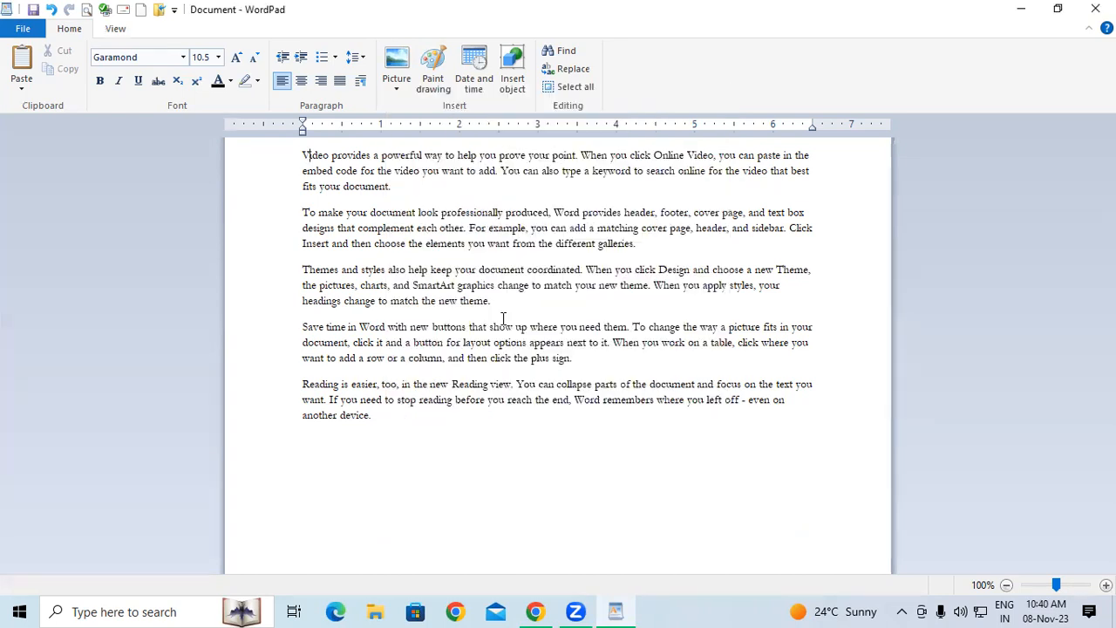
Create an email with the document attached, inspect the attachment, and close the message without sending
left_click(36, 33)
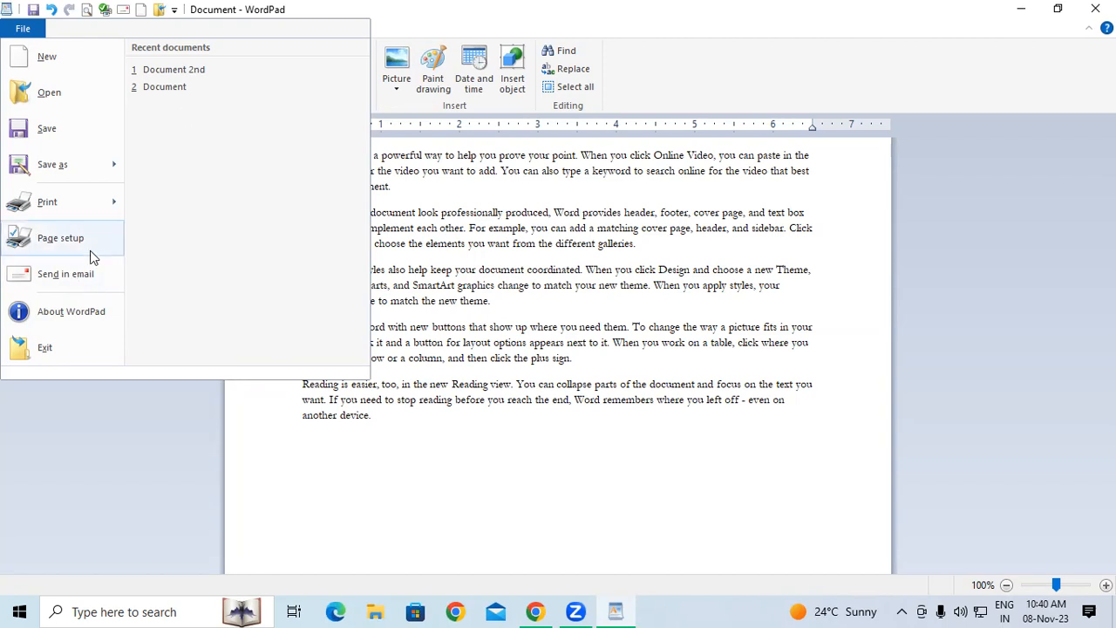
left_click(75, 272)
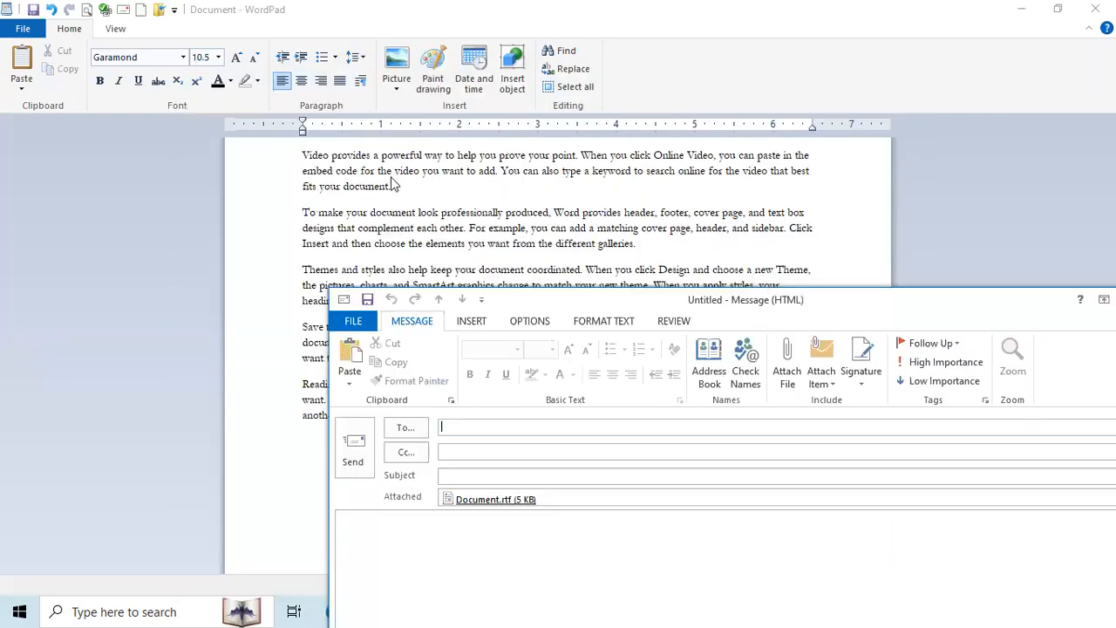
left_click_drag(708, 307, 601, 134)
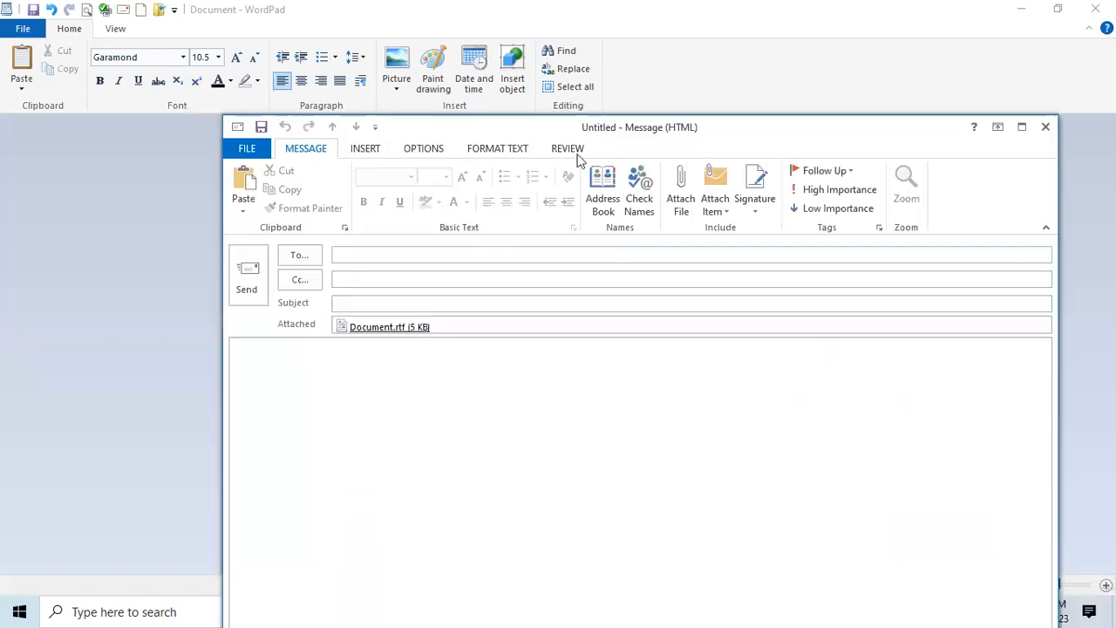
left_click(353, 328)
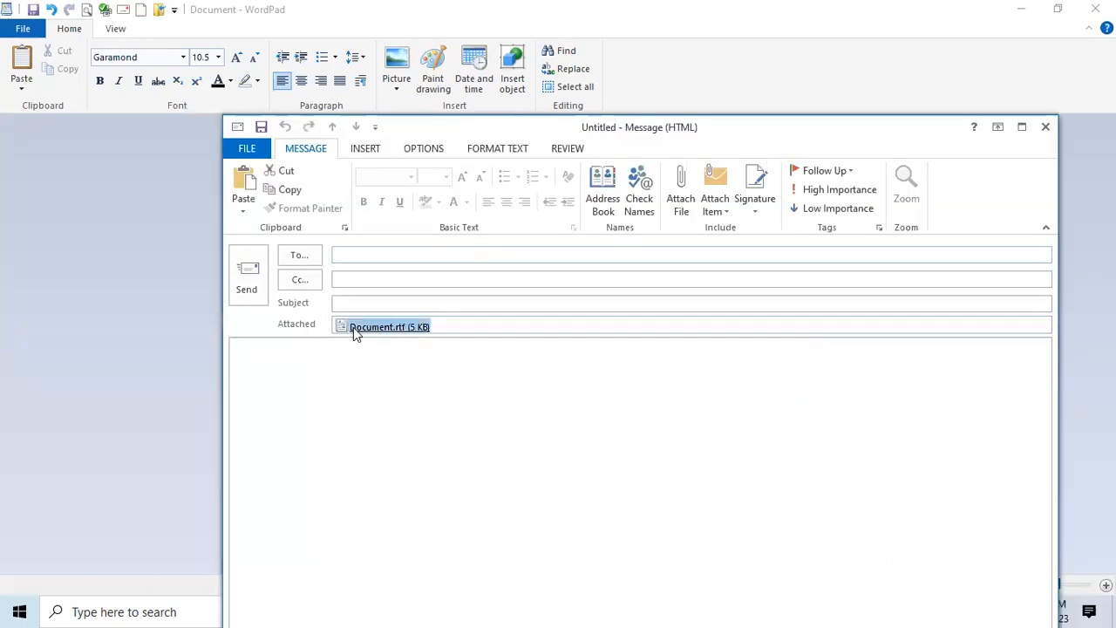
left_click(457, 325)
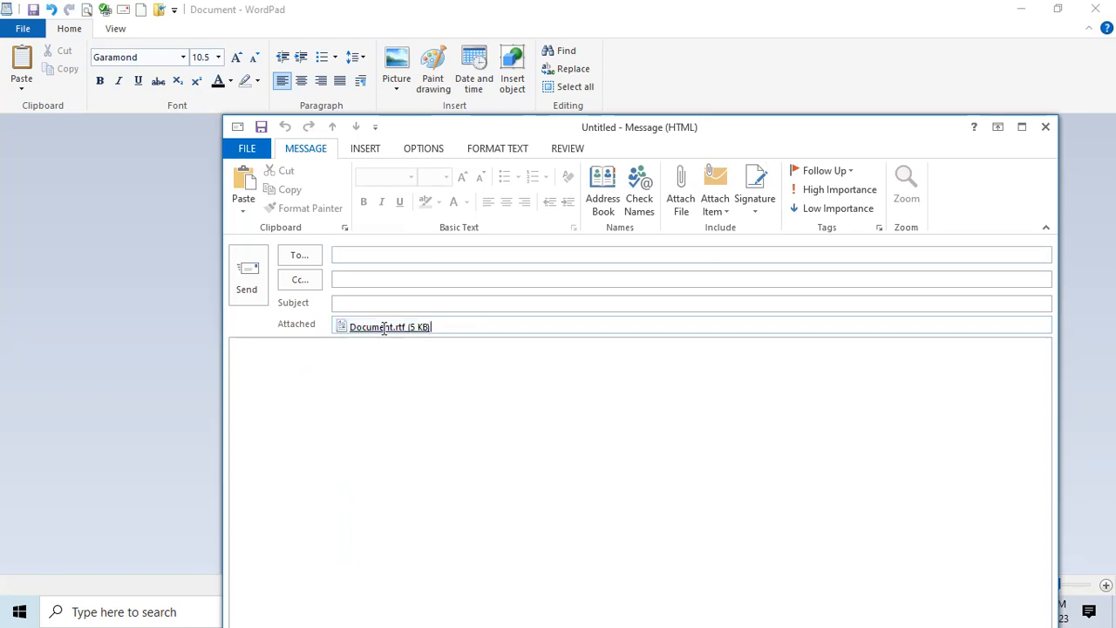
left_click(1045, 127)
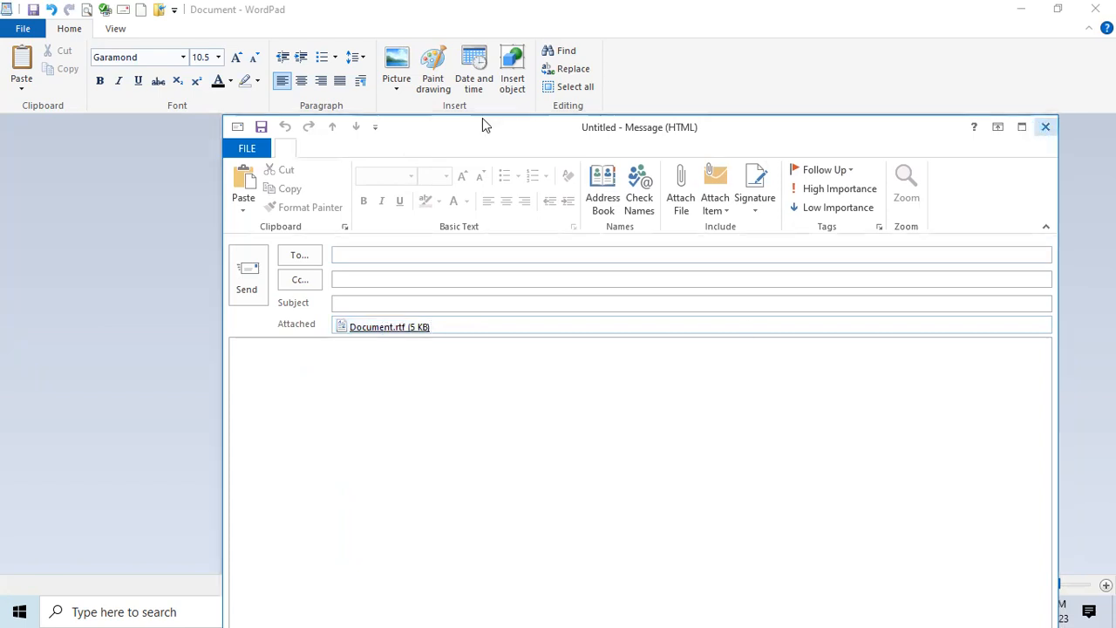
Start another email with the document attached to view its send options, and close it unsent
left_click(278, 186)
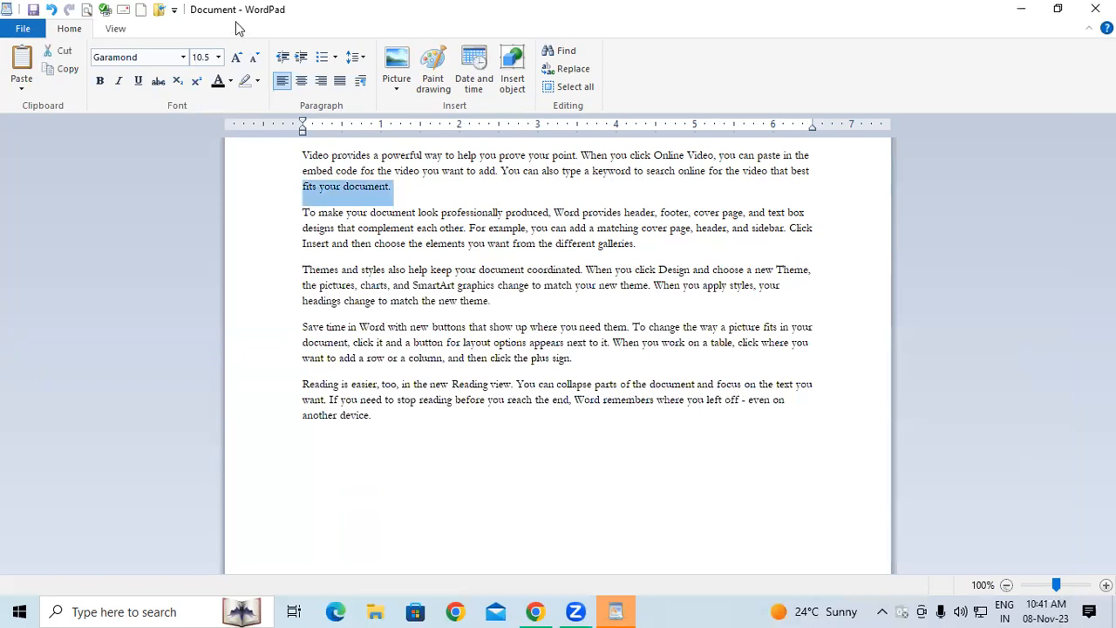
left_click(375, 156)
left_click(23, 28)
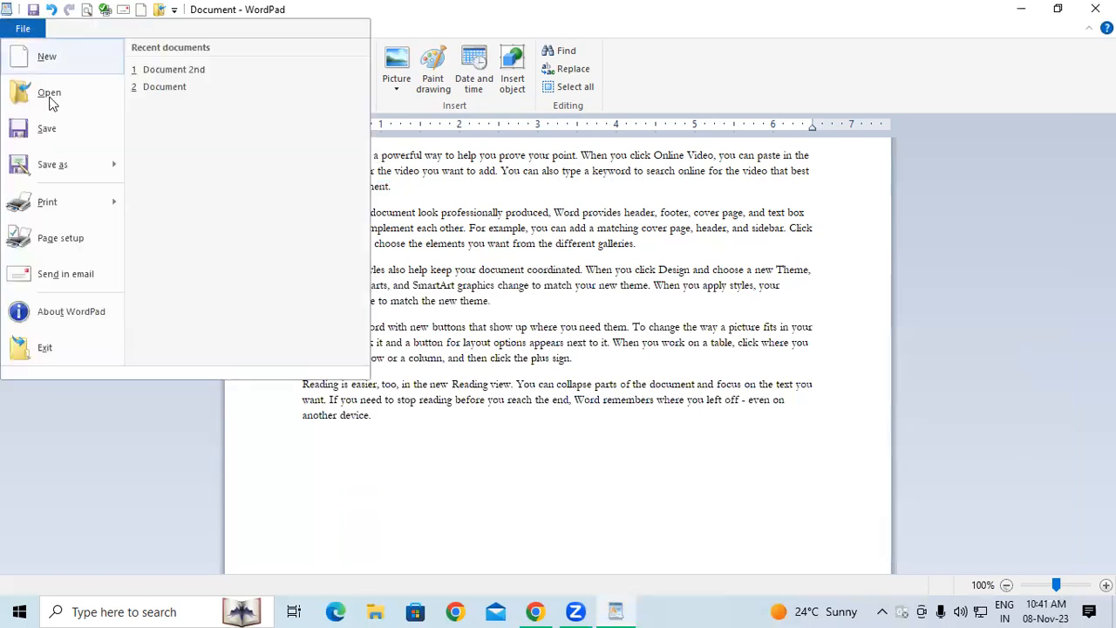
left_click(52, 273)
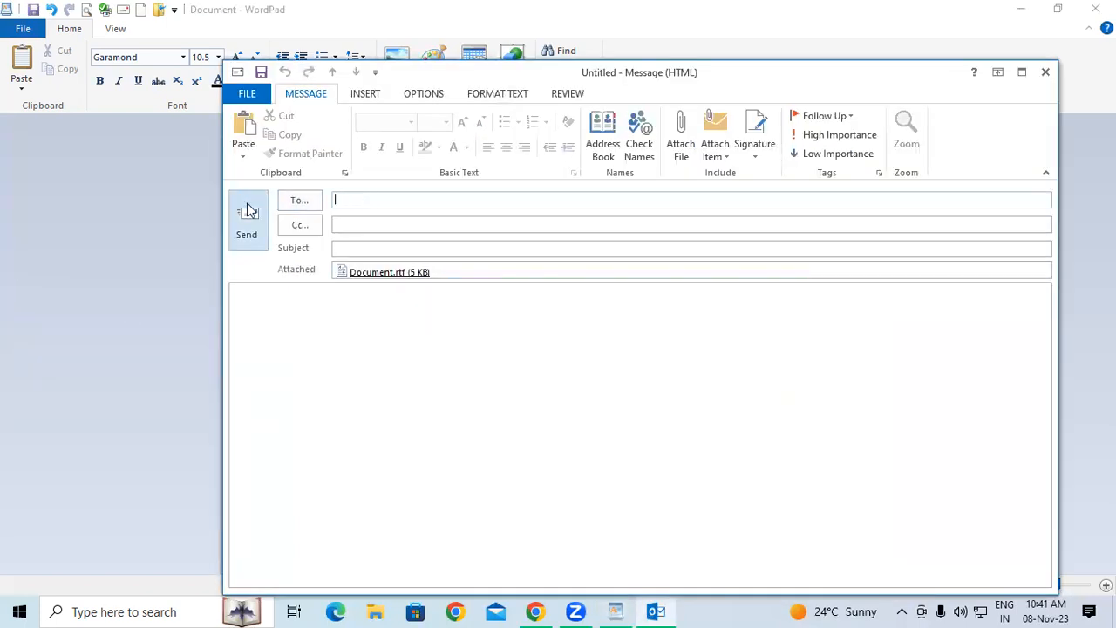
left_click(1045, 71)
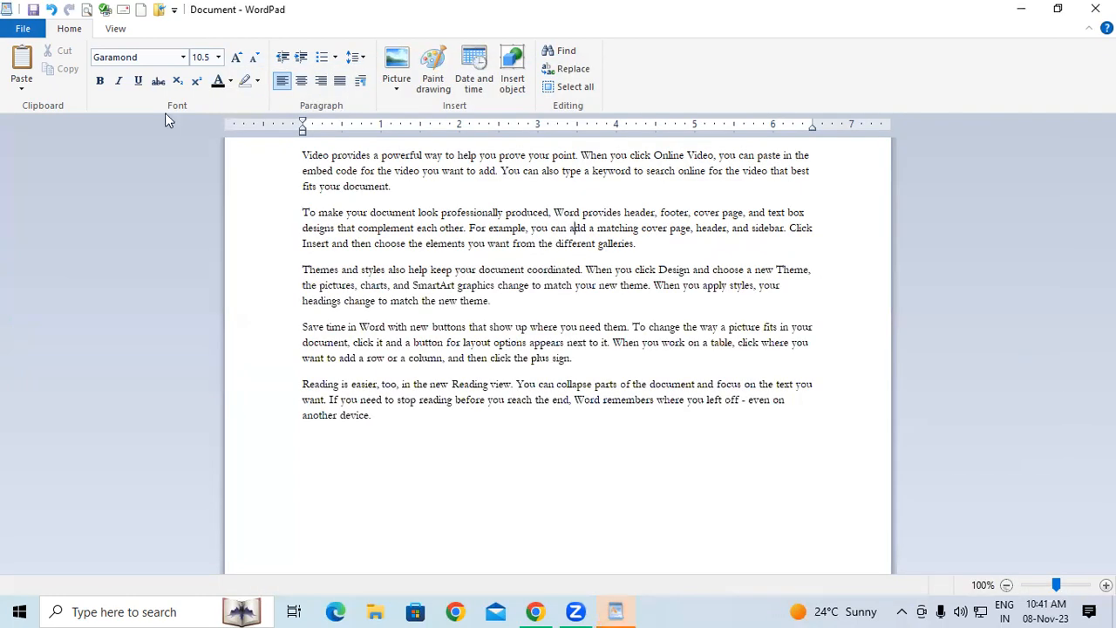
View the About WordPad version and licence information, and close it
left_click(23, 27)
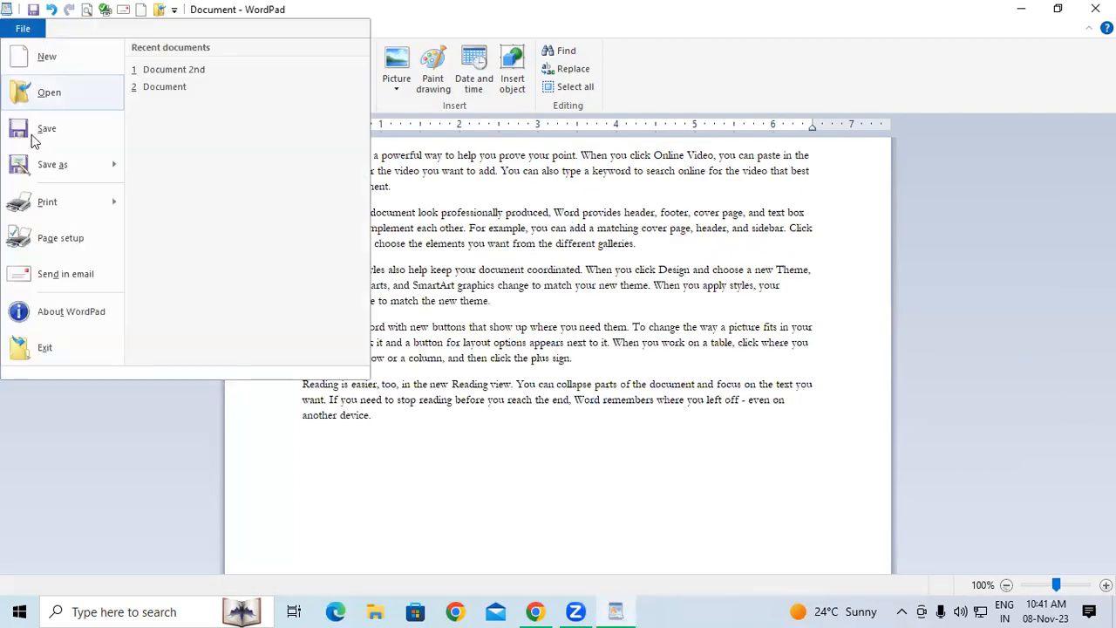
left_click(45, 321)
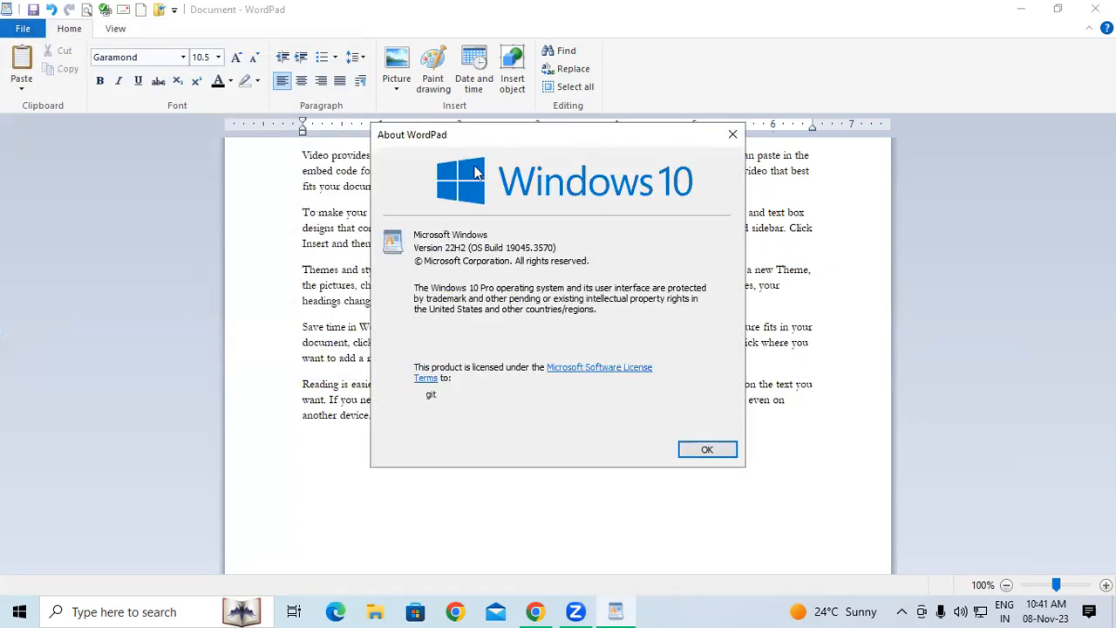
left_click_drag(508, 143, 515, 70)
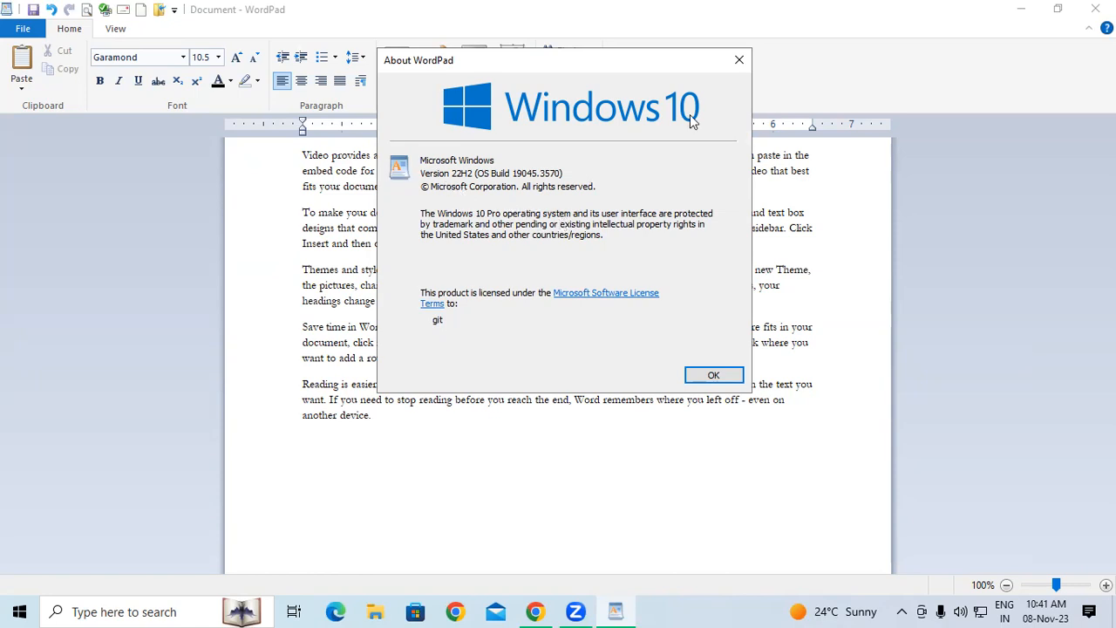
left_click(738, 61)
Exit WordPad without saving the changes to the document
left_click(22, 29)
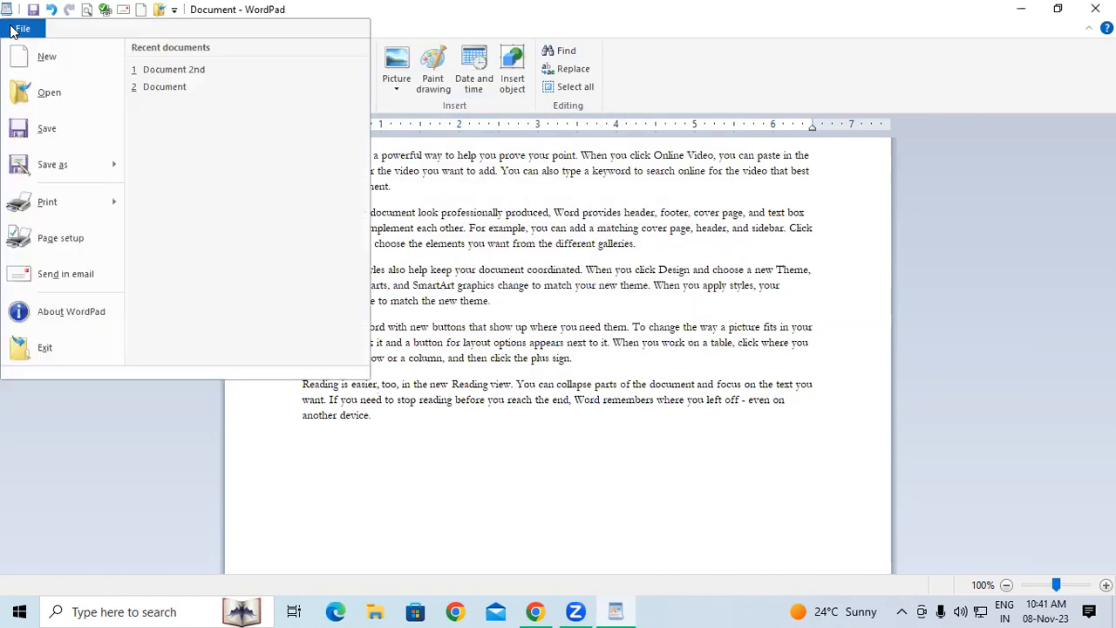
left_click(45, 348)
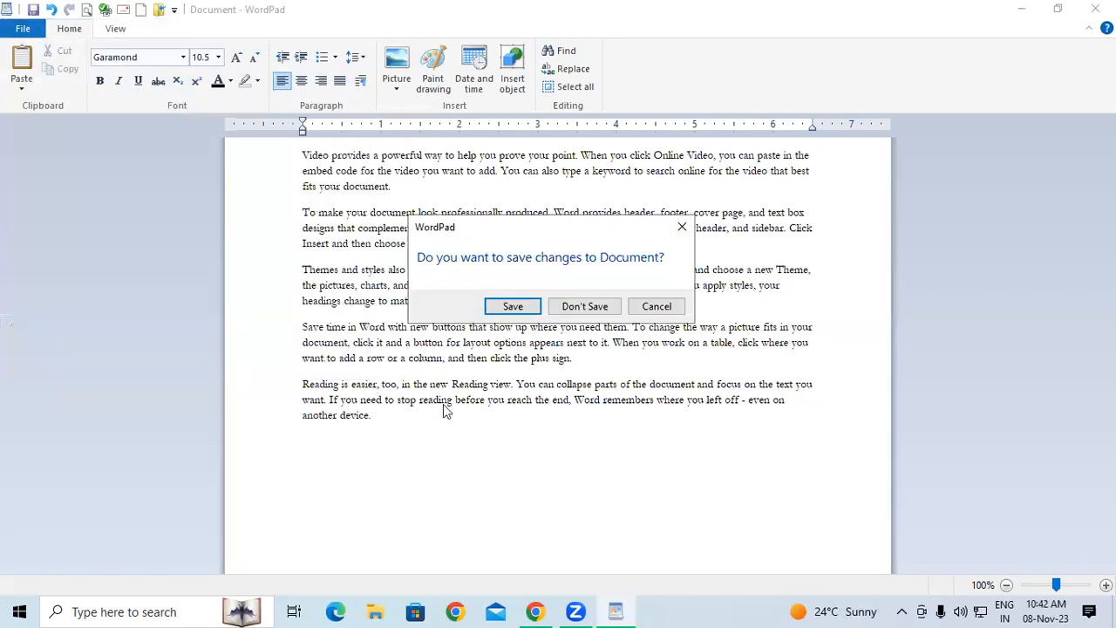
left_click(579, 311)
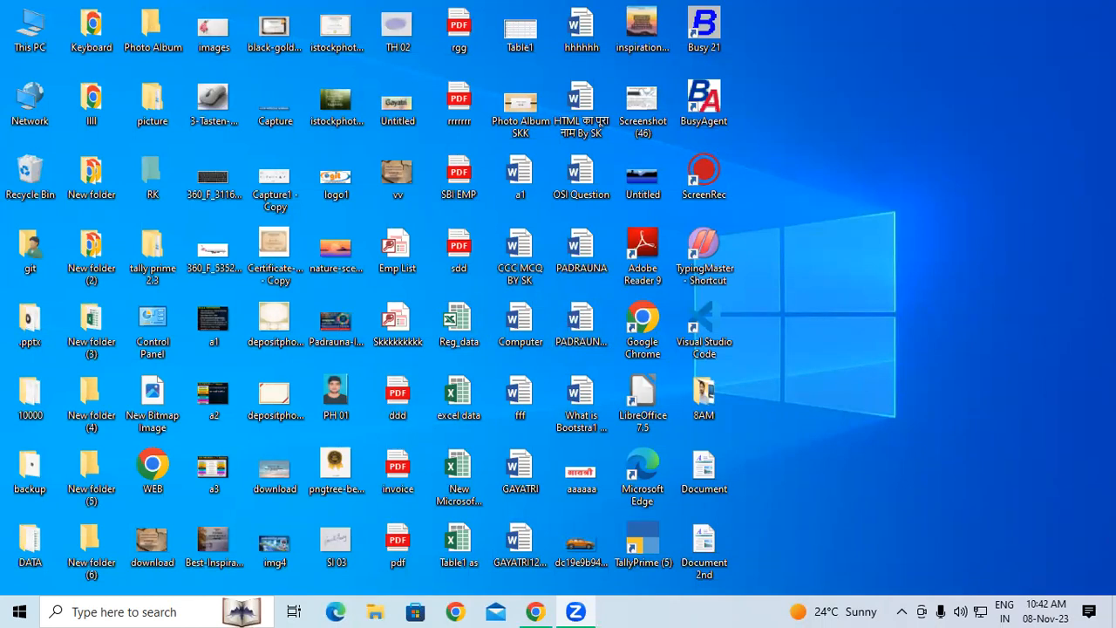
Relaunch WordPad and review the File commands from Save through Exit, finishing by exiting
key("super+r")
key("Return")
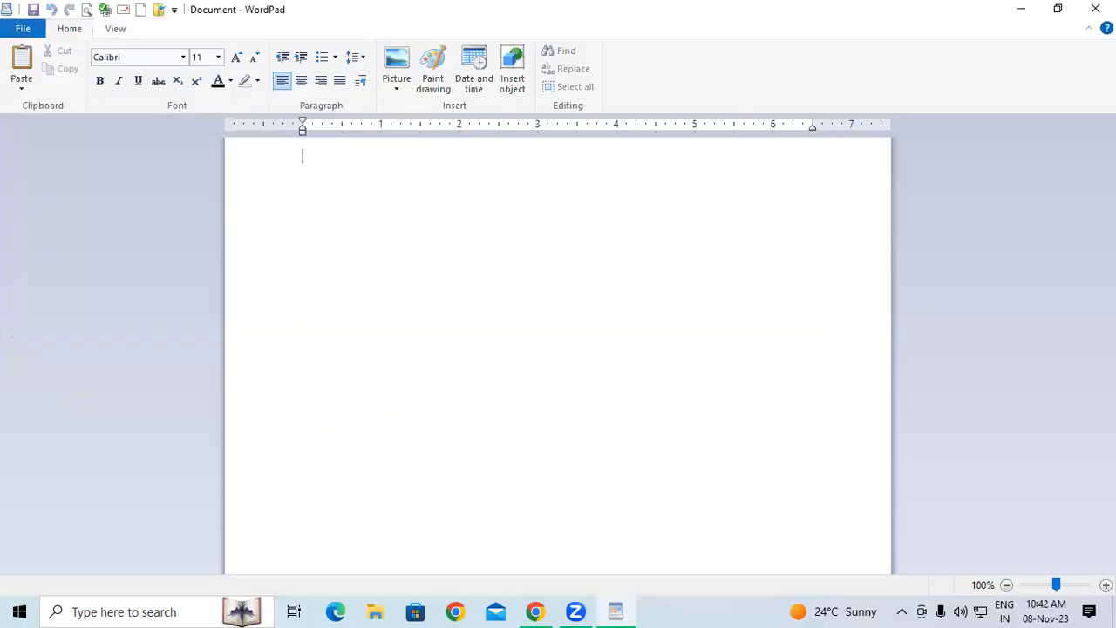
left_click(38, 32)
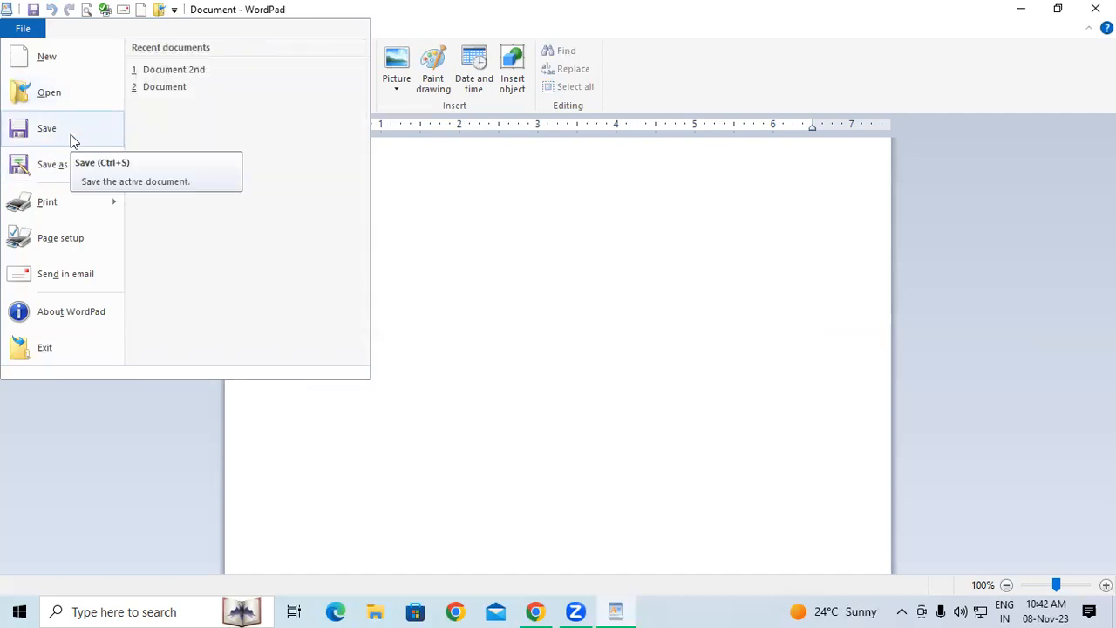
mouse_move(72, 169)
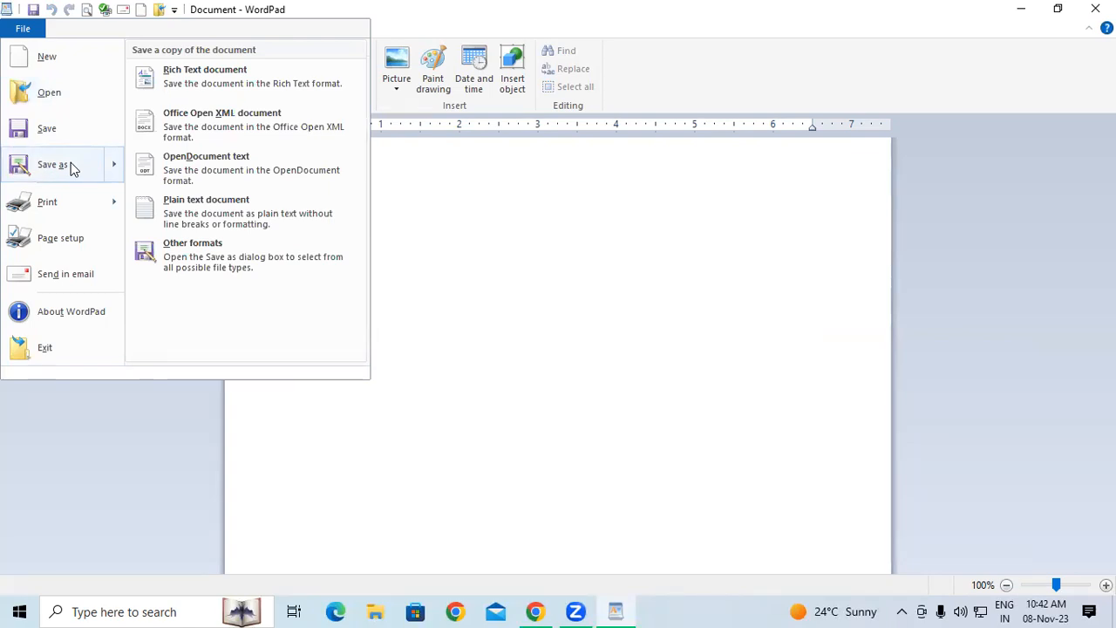
mouse_move(70, 210)
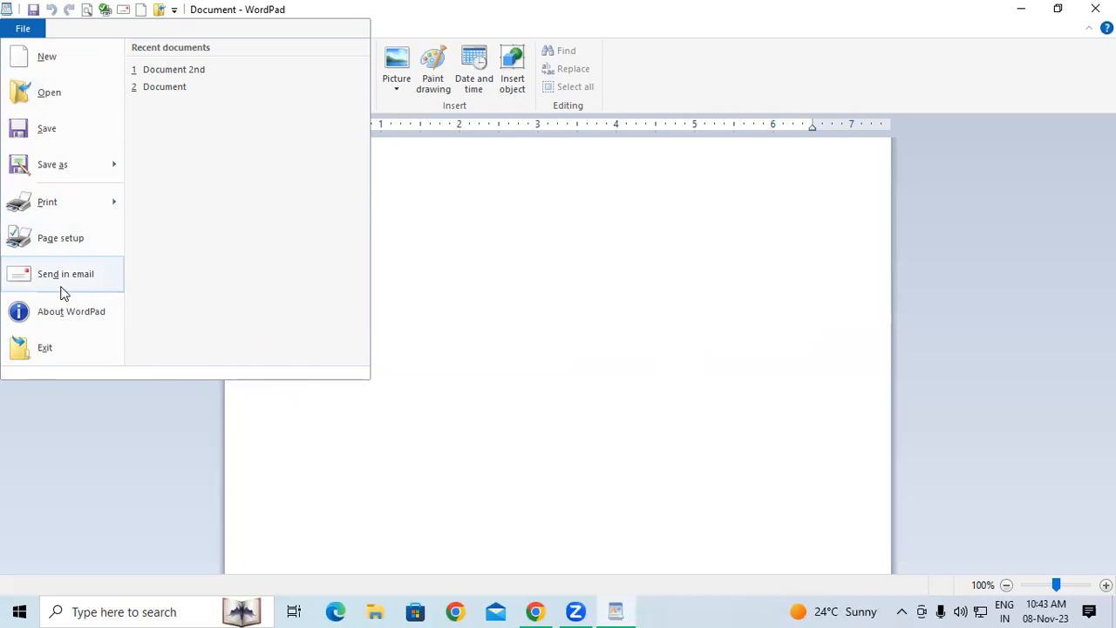
left_click(69, 352)
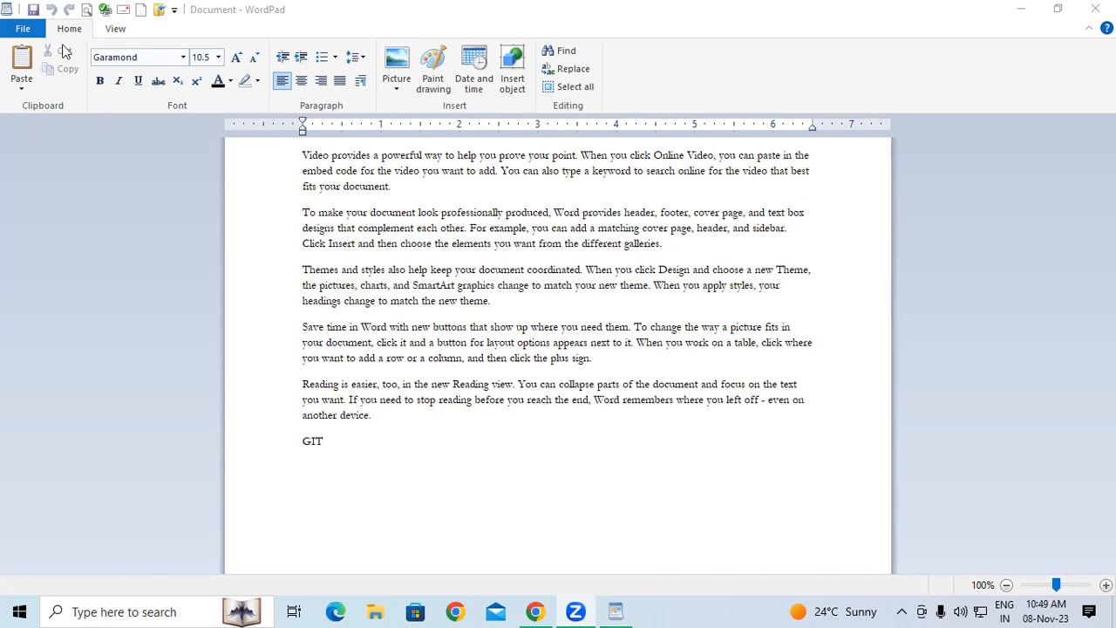
Look at the available paste options in the sample document, and enlarge the document view to 120%
left_click(22, 88)
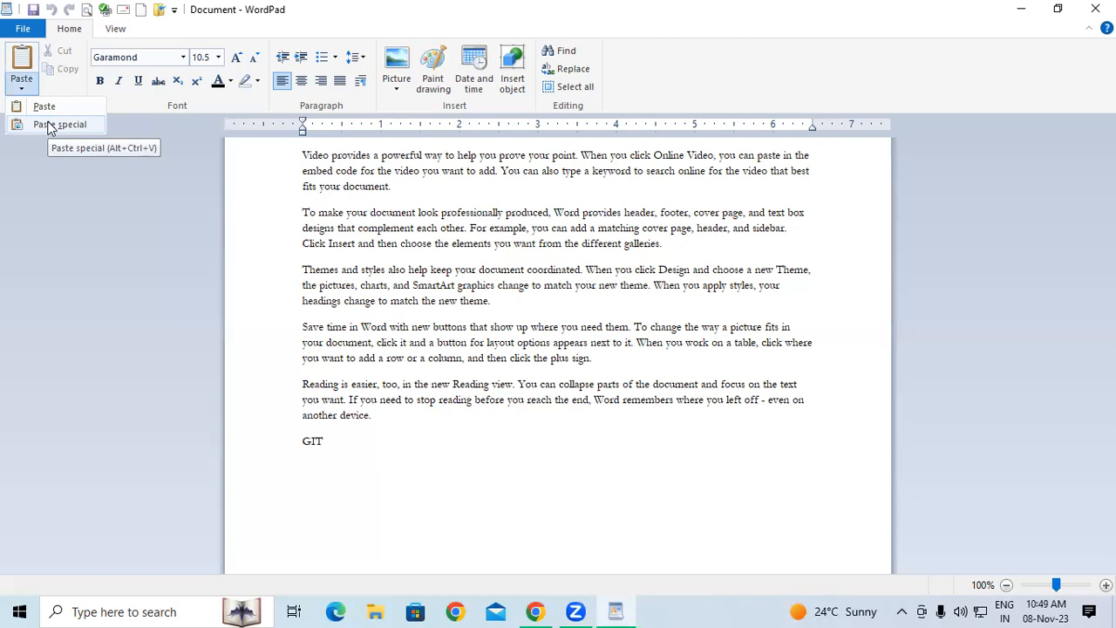
left_click(613, 290)
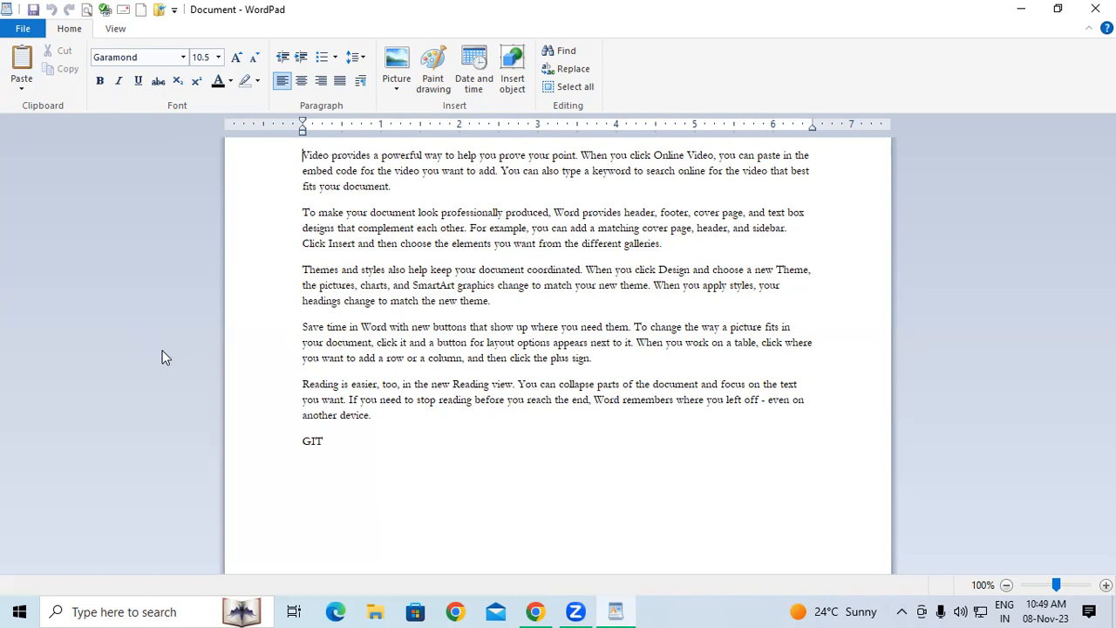
left_click(1105, 584)
left_click(1105, 585)
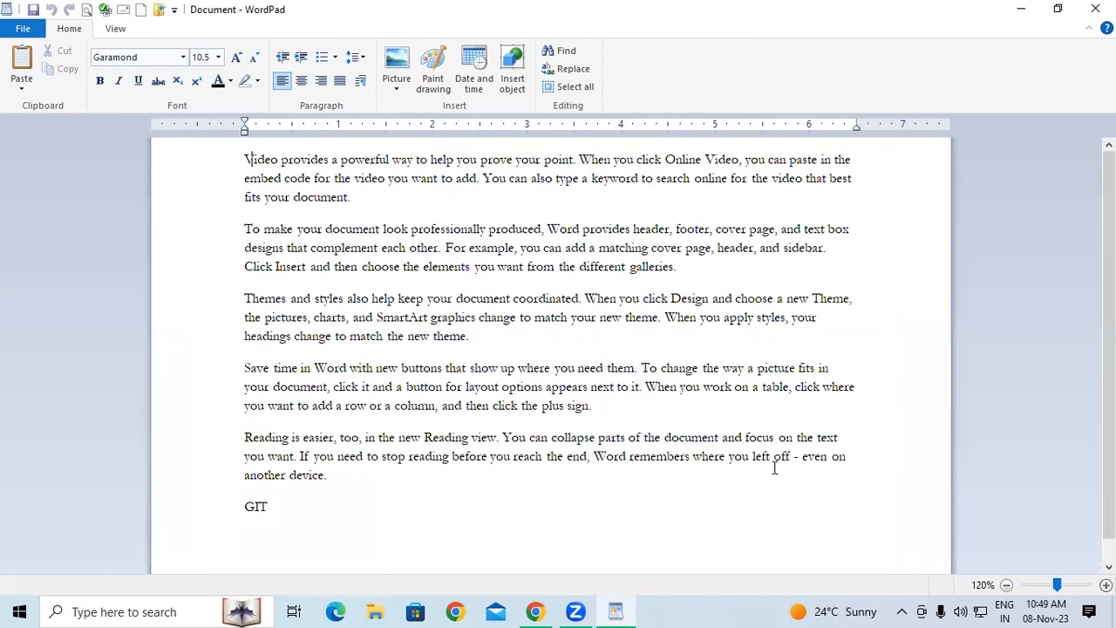
Cut the opening "Video provides" paragraph and paste it at the end of the document, below "GIT"
left_click_drag(245, 161, 339, 196)
key("super+c")
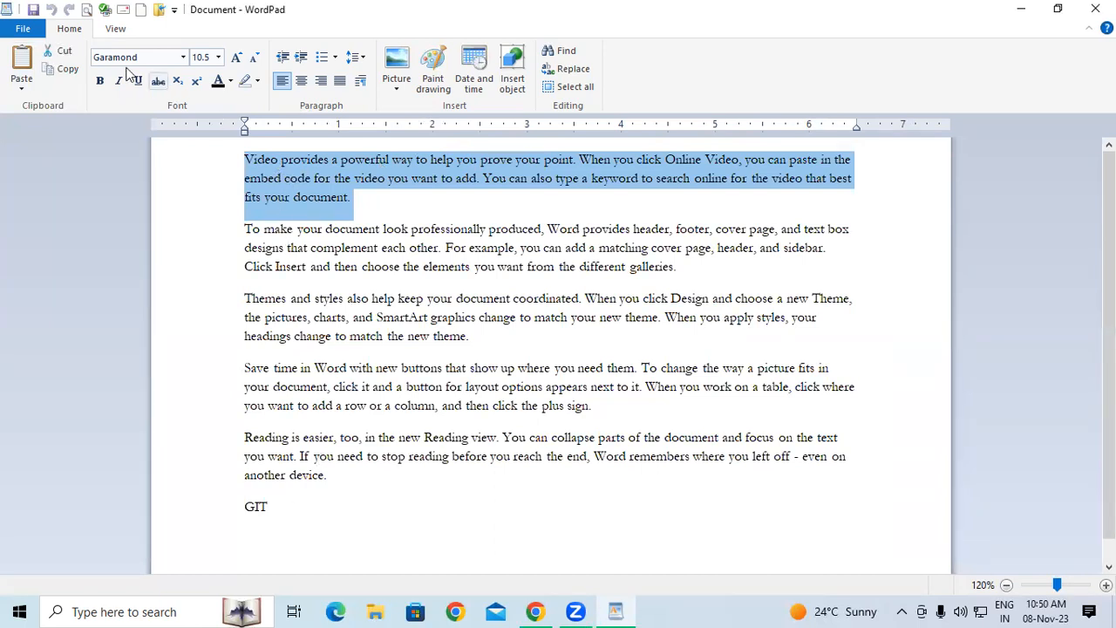
left_click(72, 59)
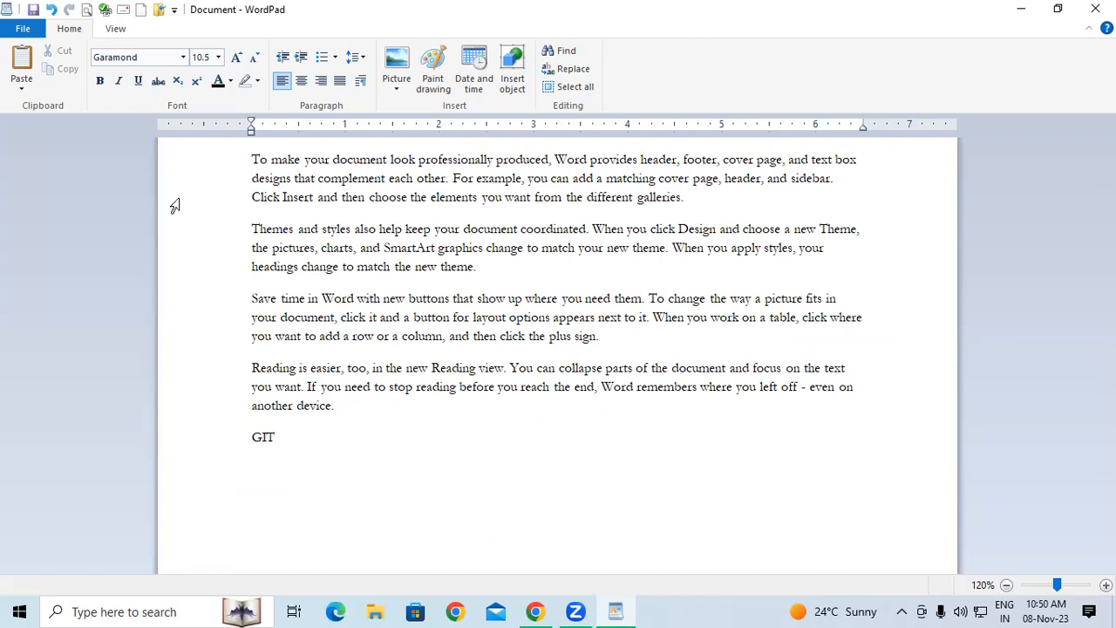
left_click(22, 57)
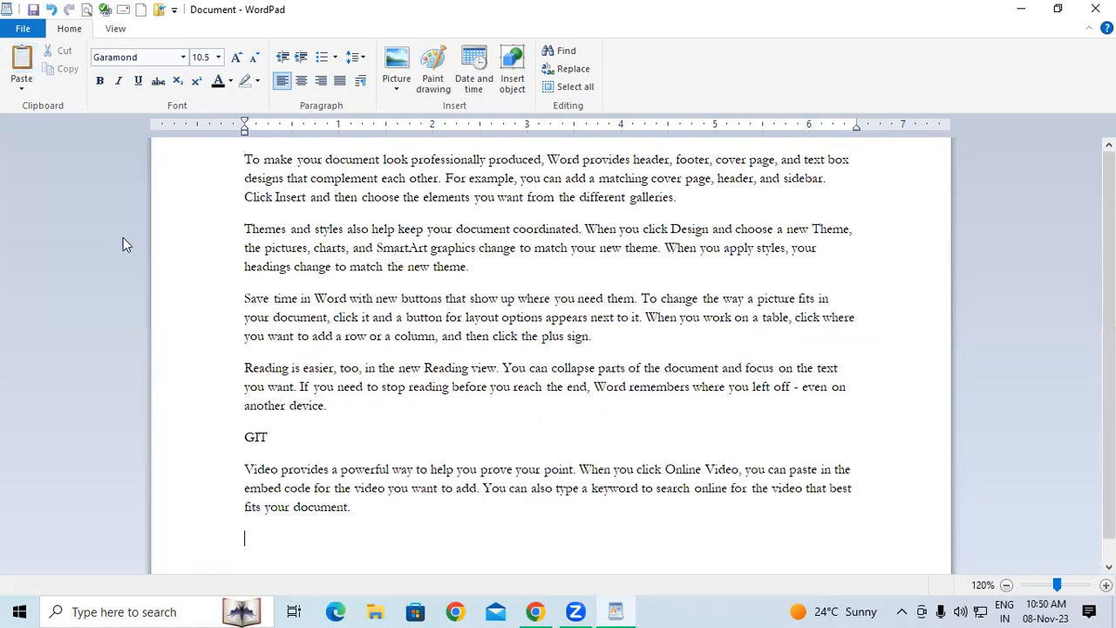
Copy the "Video provides" paragraph below "GIT" and paste a duplicate directly beneath it
left_click(247, 471)
left_click(356, 512, "shift")
key("super+c")
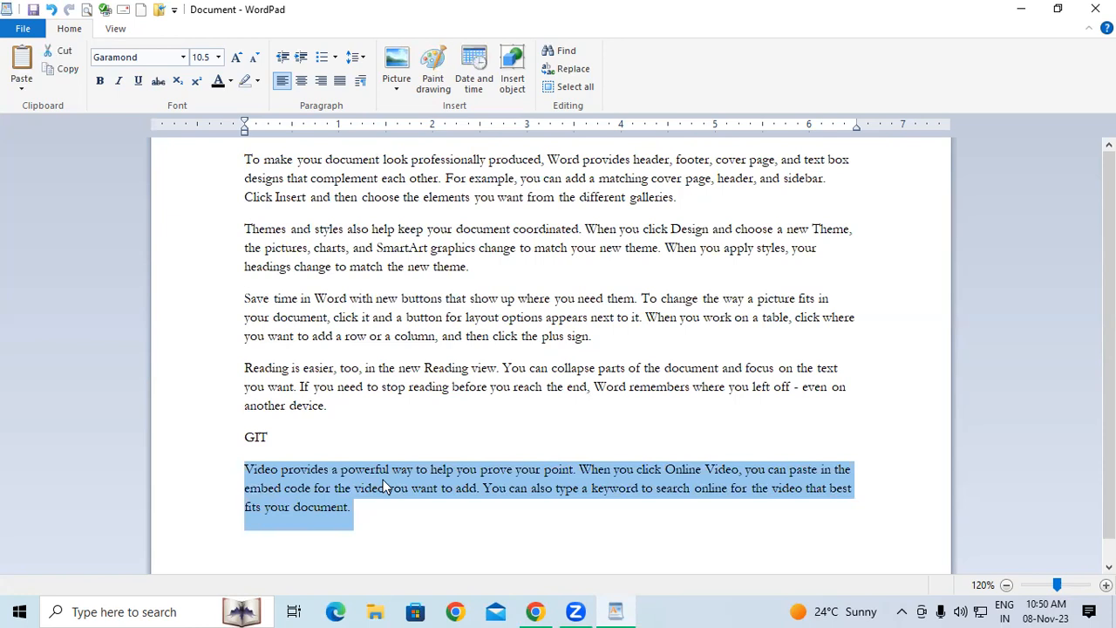
left_click(66, 77)
scroll(393, 386, "down", 1)
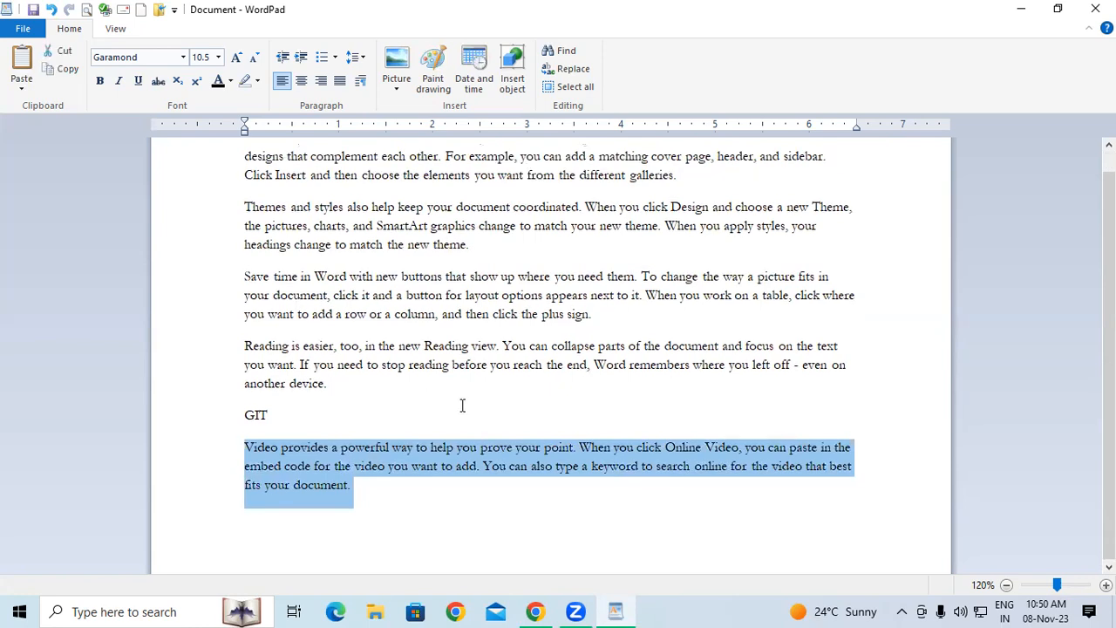
left_click(286, 515)
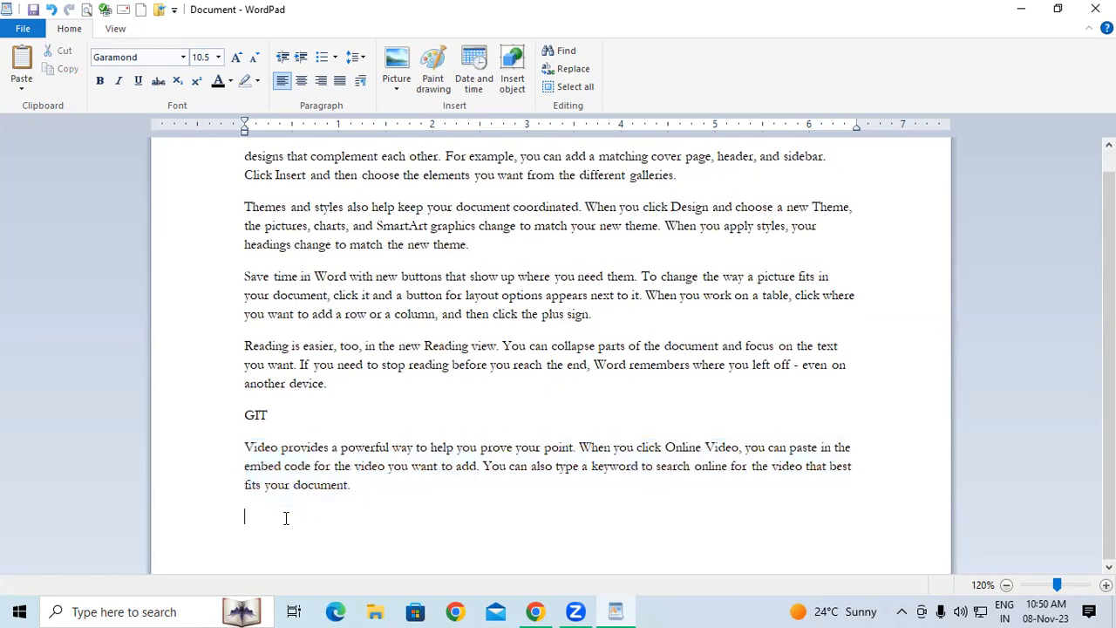
left_click(22, 59)
scroll(187, 279, "down", 1)
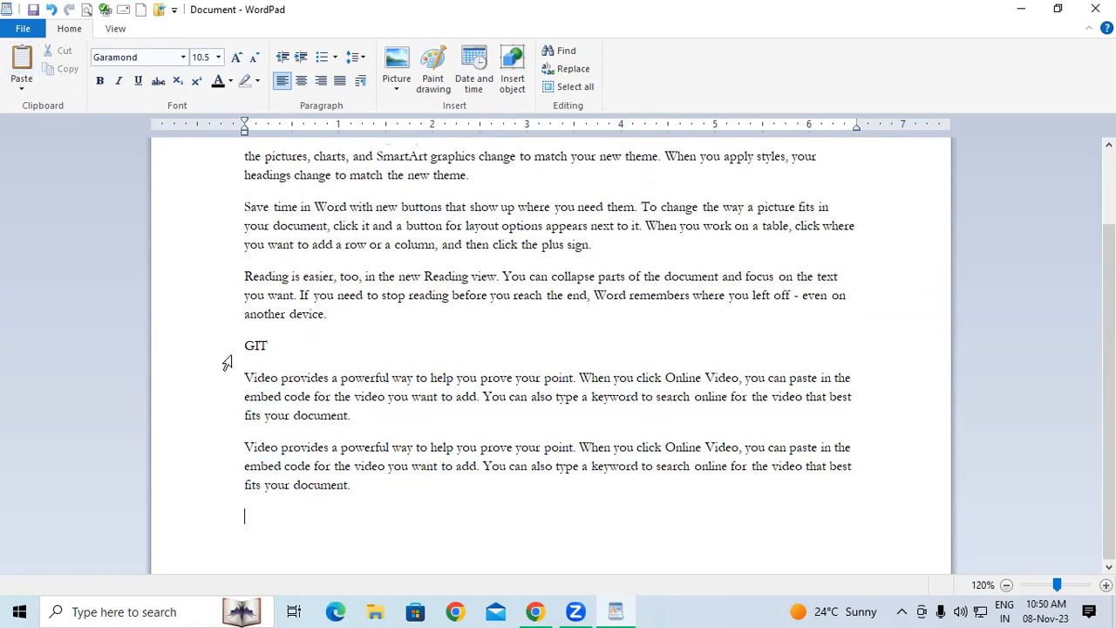
Compare the original and duplicated "Video provides" paragraphs, and look at the available paste options
left_click_drag(246, 380, 391, 401)
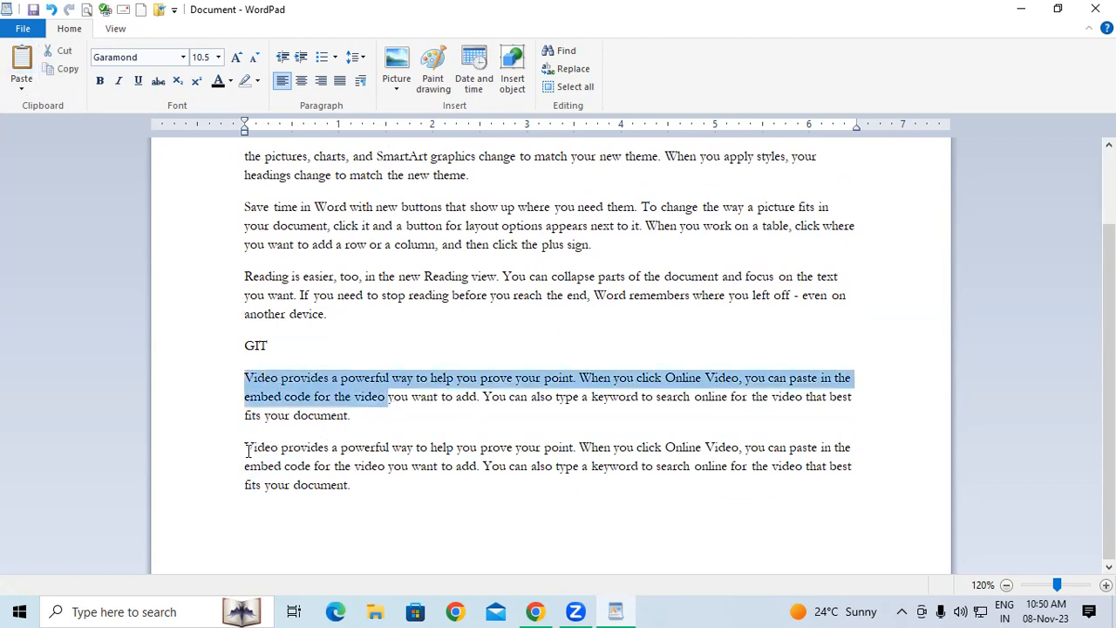
left_click_drag(246, 447, 312, 466)
left_click_drag(367, 495, 373, 503)
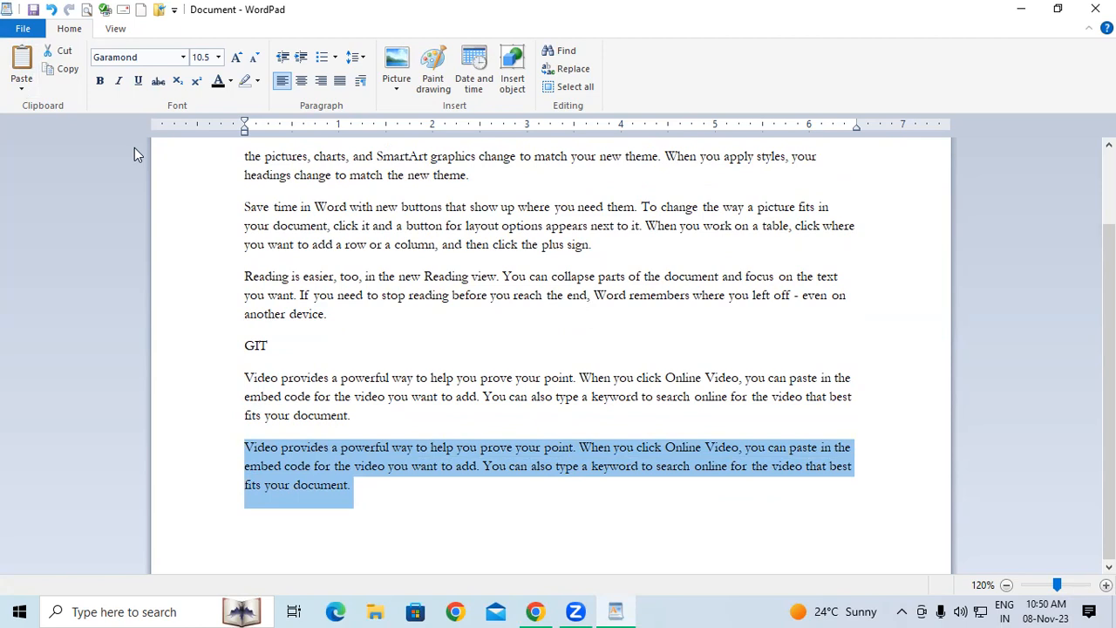
left_click(20, 85)
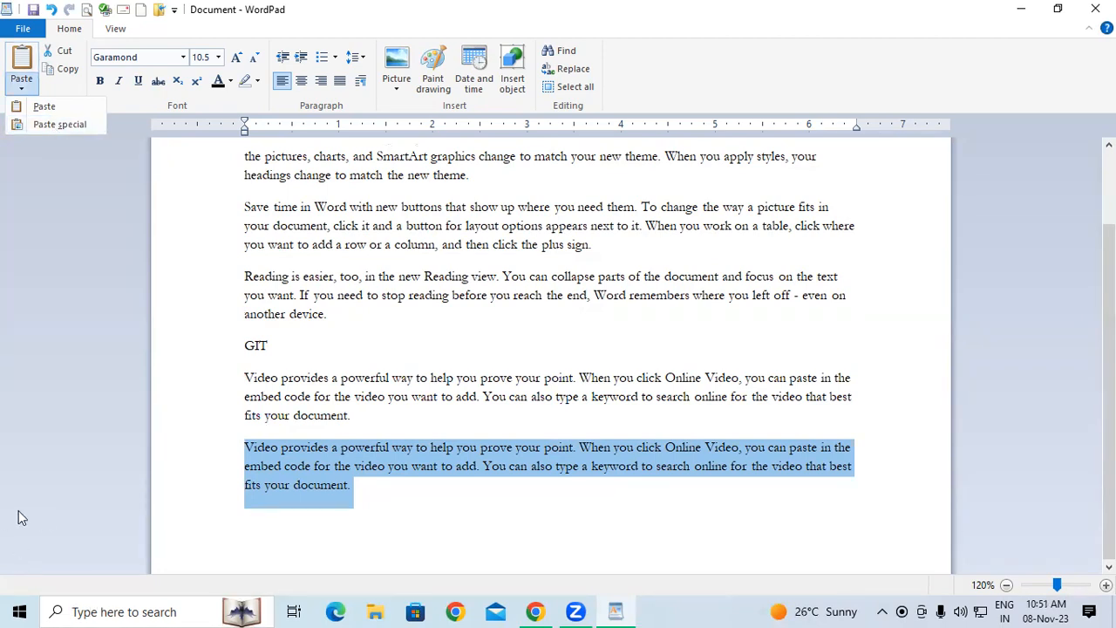
left_click(62, 410)
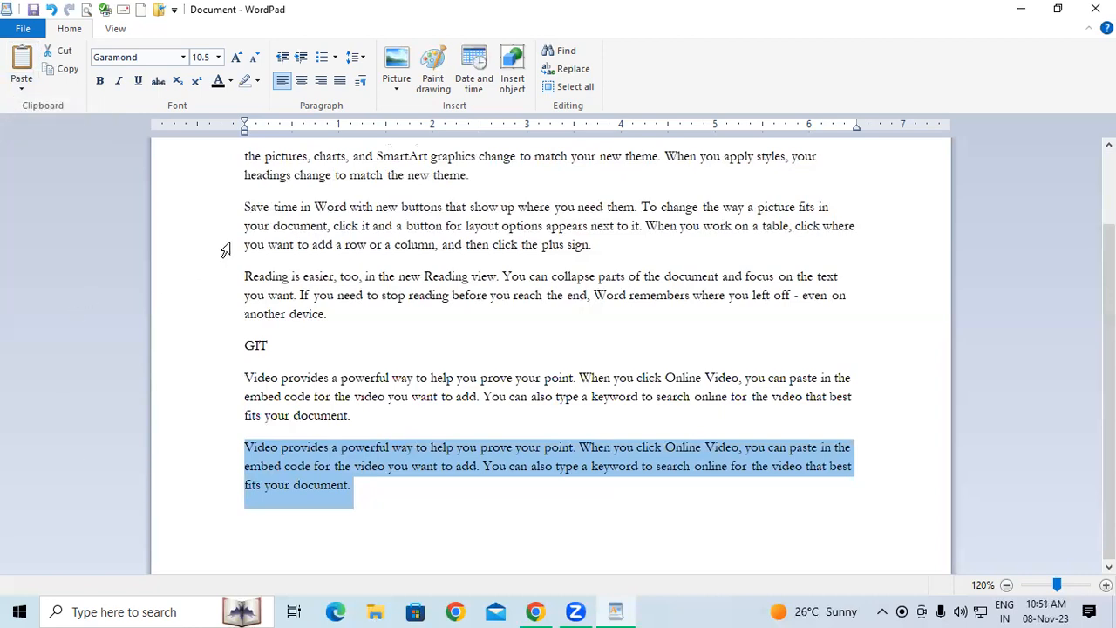
Copy the text from the "Save time in Word" paragraph through the end of the document
left_click(242, 210)
left_click_drag(247, 210, 439, 488)
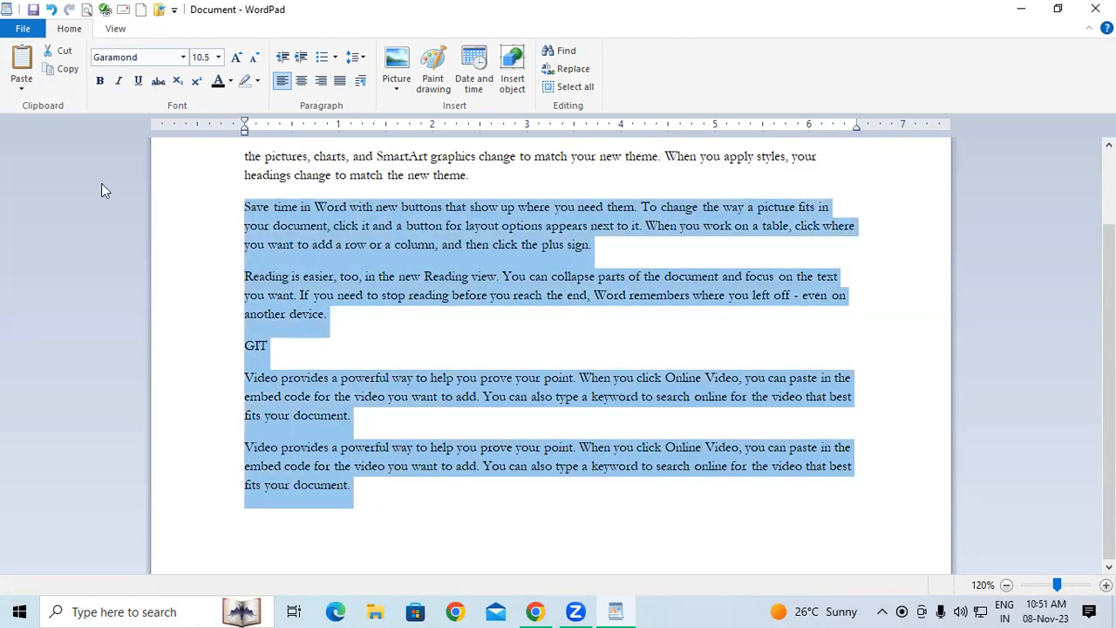
left_click(69, 71)
left_click(645, 417)
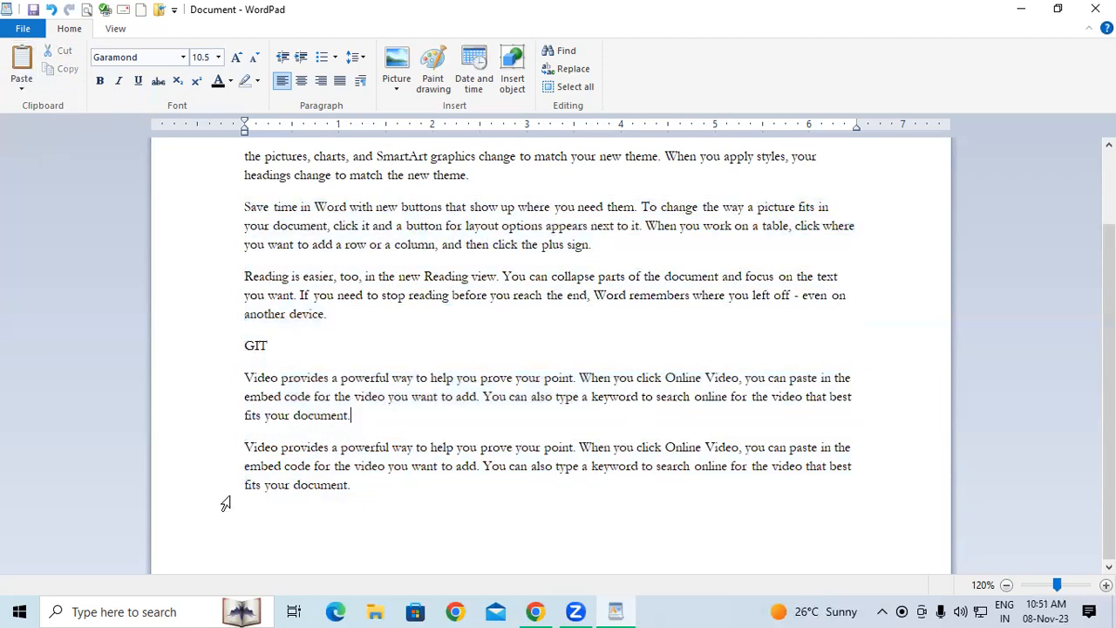
Add a run of blank lines below the last paragraph of the document
left_click(249, 514)
key("Return")
key("Return")
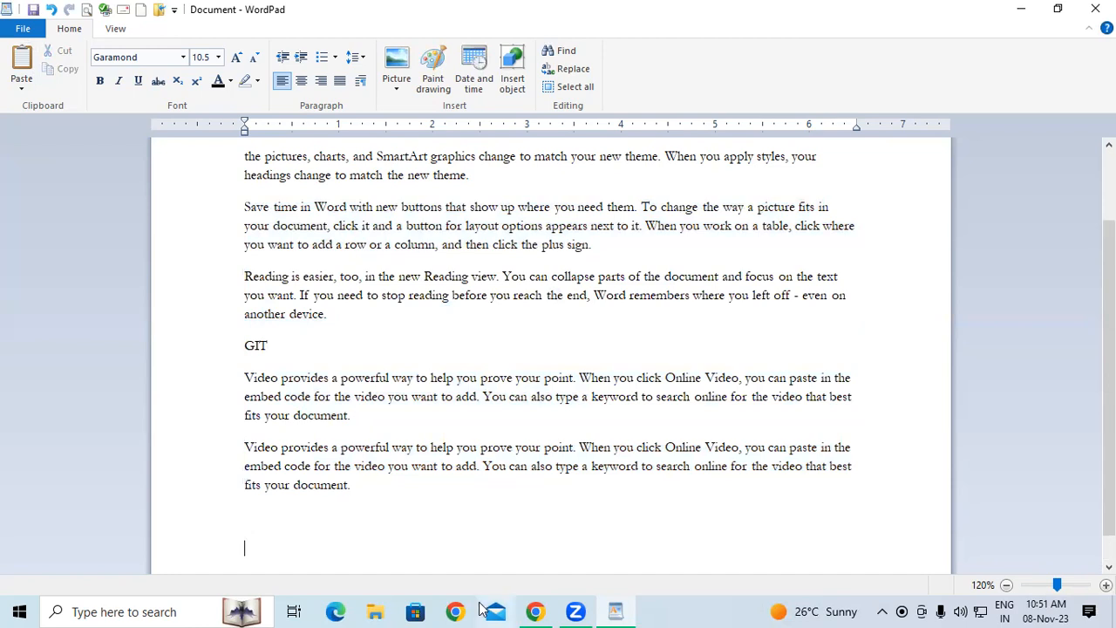
key("Return")
key("Return")
key("Return")
key("Return")
key("Return")
key("Return")
key("Return")
key("Return")
key("Return")
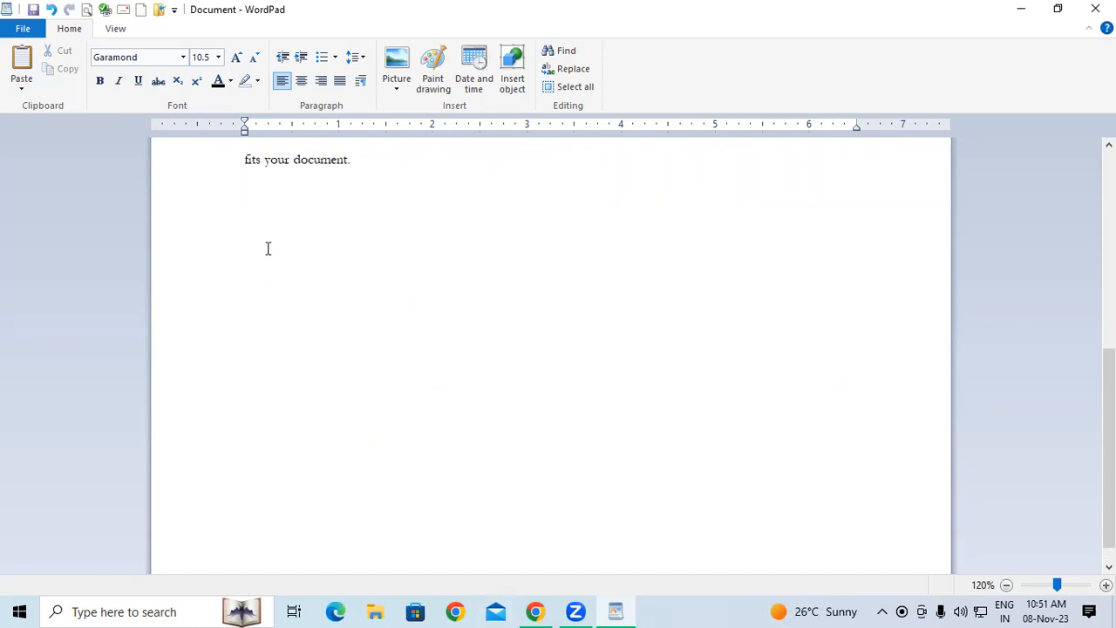
Use Paste Special to insert the copied text at the end of the document as Picture (Metafile)
left_click(22, 87)
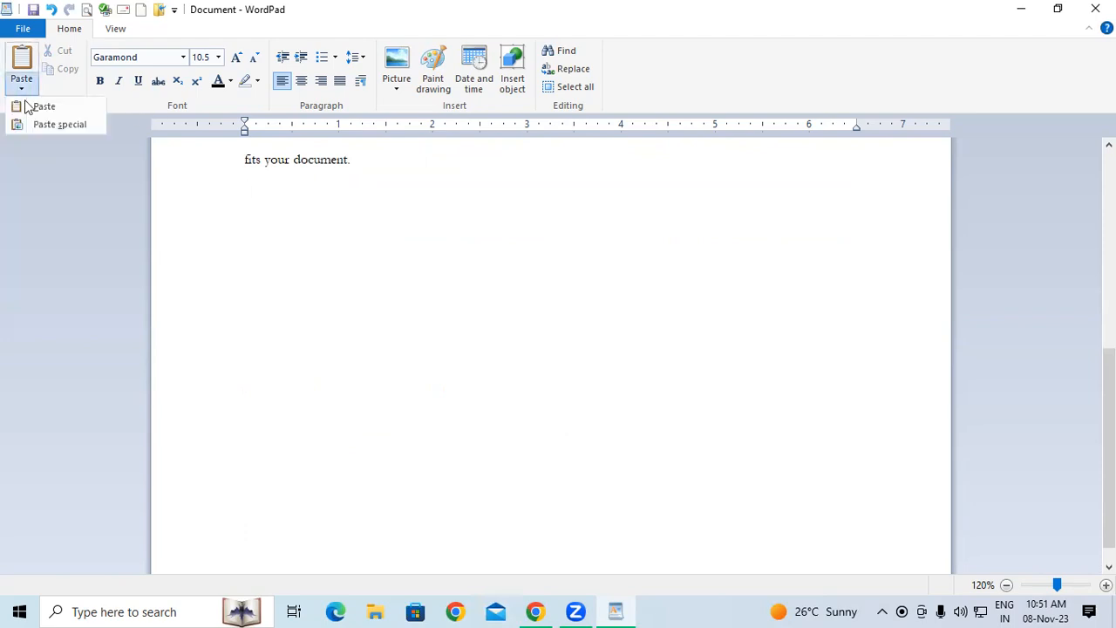
left_click(53, 125)
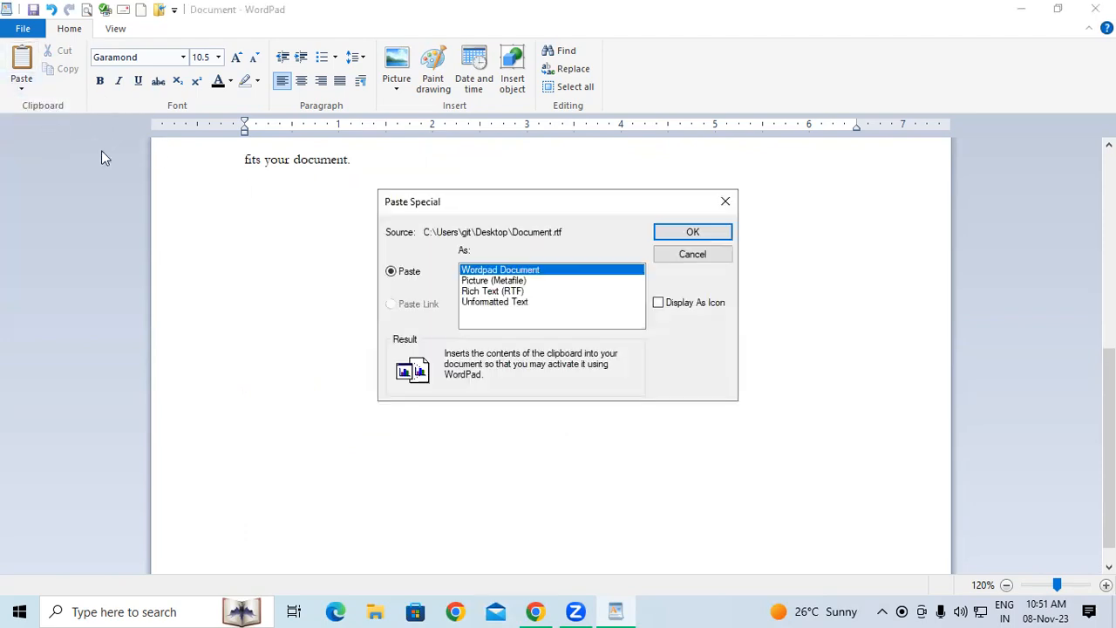
left_click(479, 283)
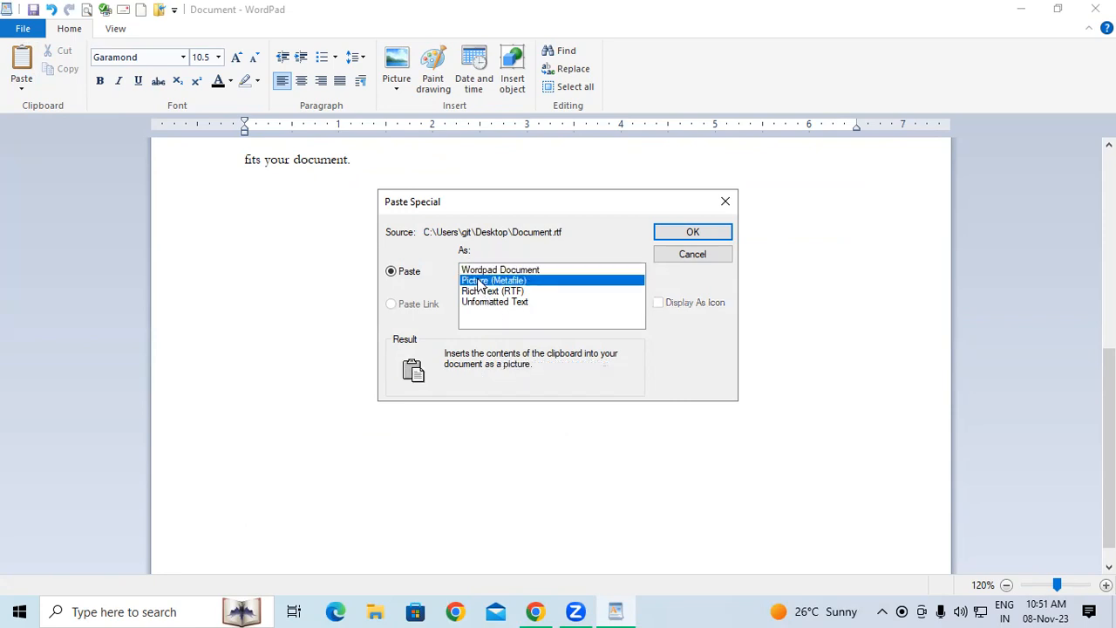
left_click(693, 233)
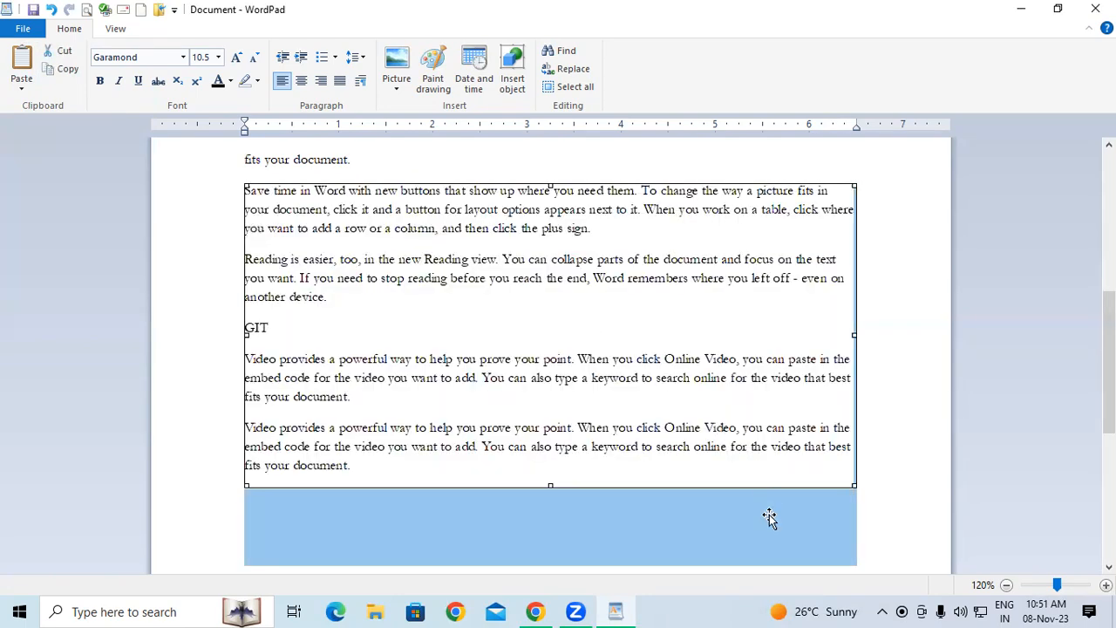
Try deleting the pasted picture and replacing it with the text "tyr", and undo both changes
left_click(880, 500)
left_click(535, 285)
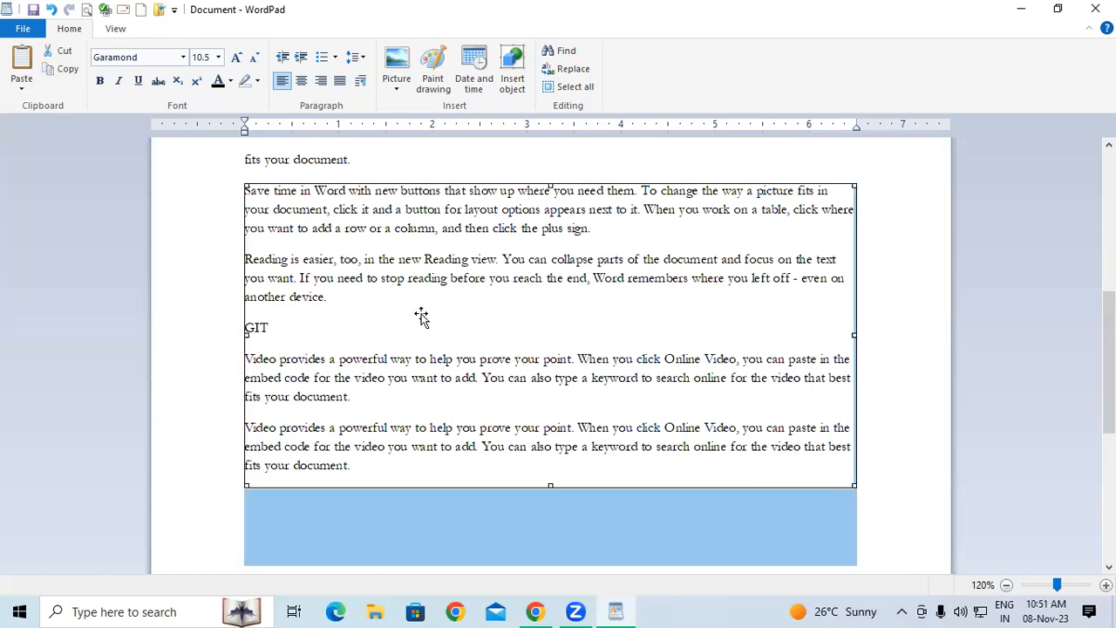
key("Delete")
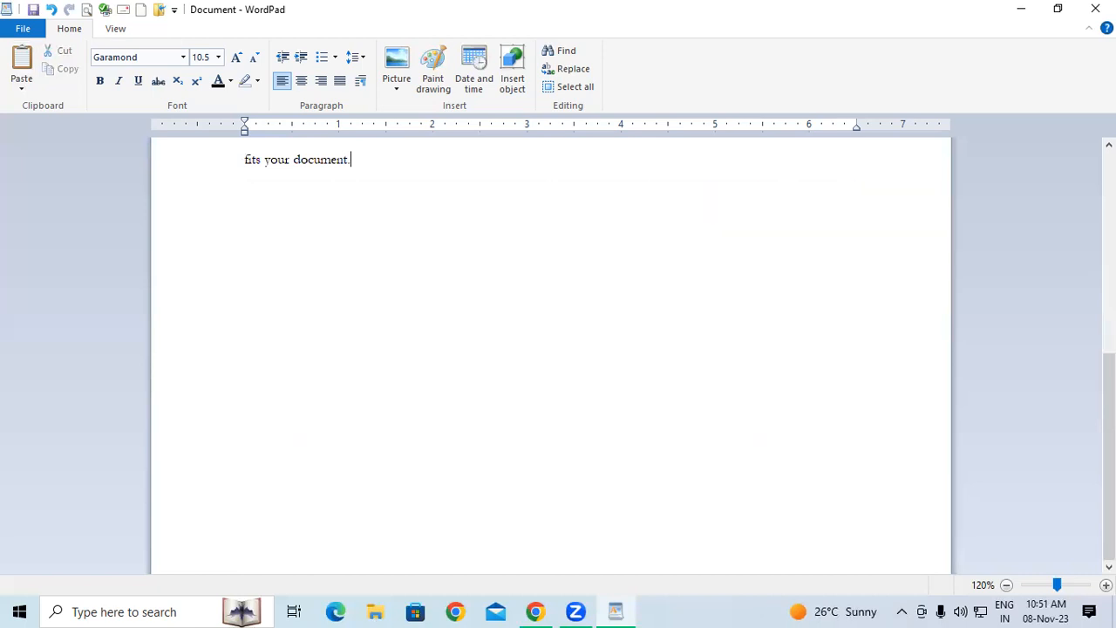
key("ctrl+z")
key("ctrl+z")
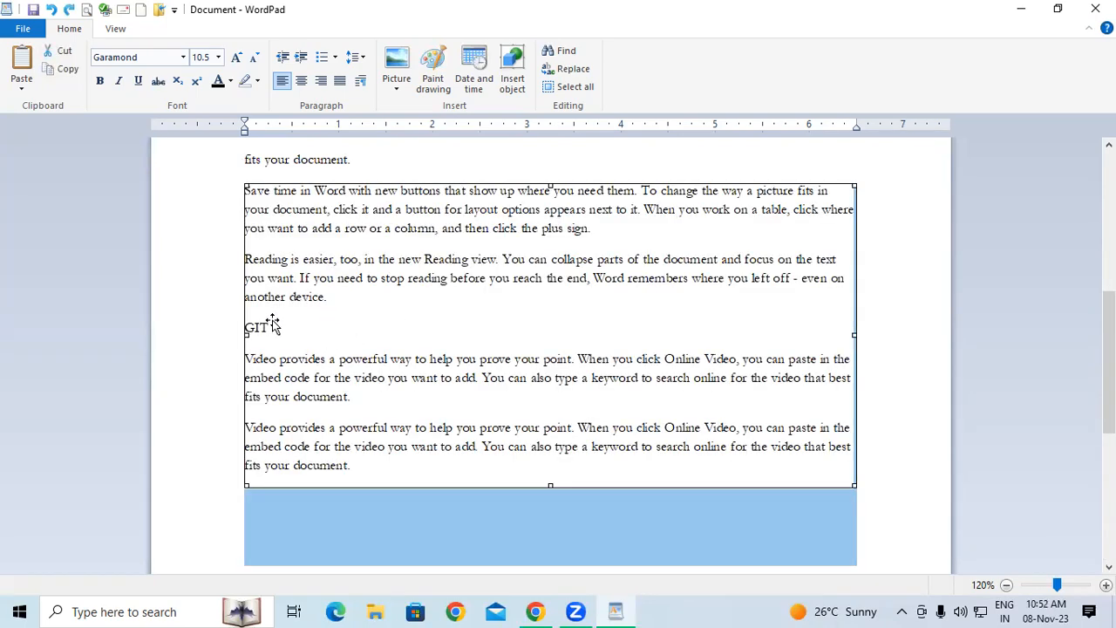
type("tyr")
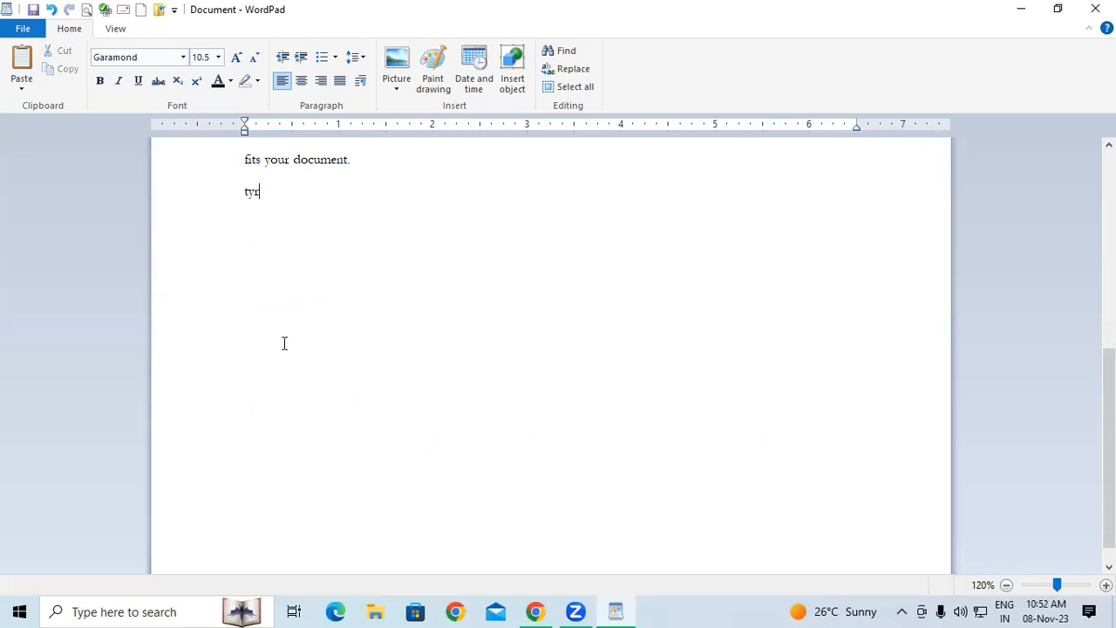
key("ctrl+z")
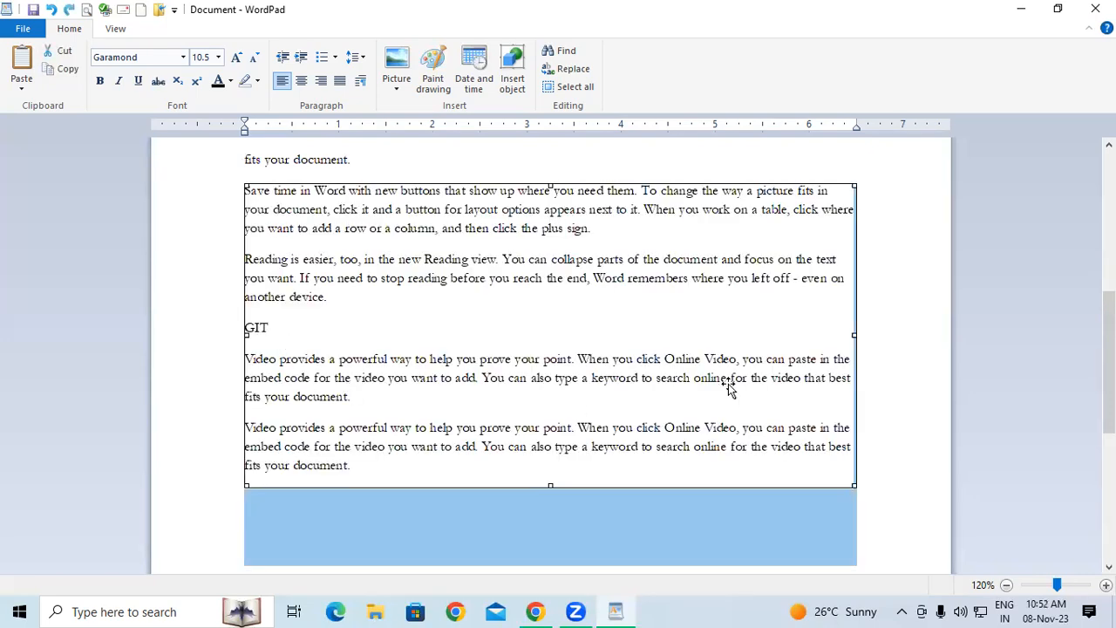
Add three blank lines after the pasted picture
left_click(886, 401)
left_click(942, 518)
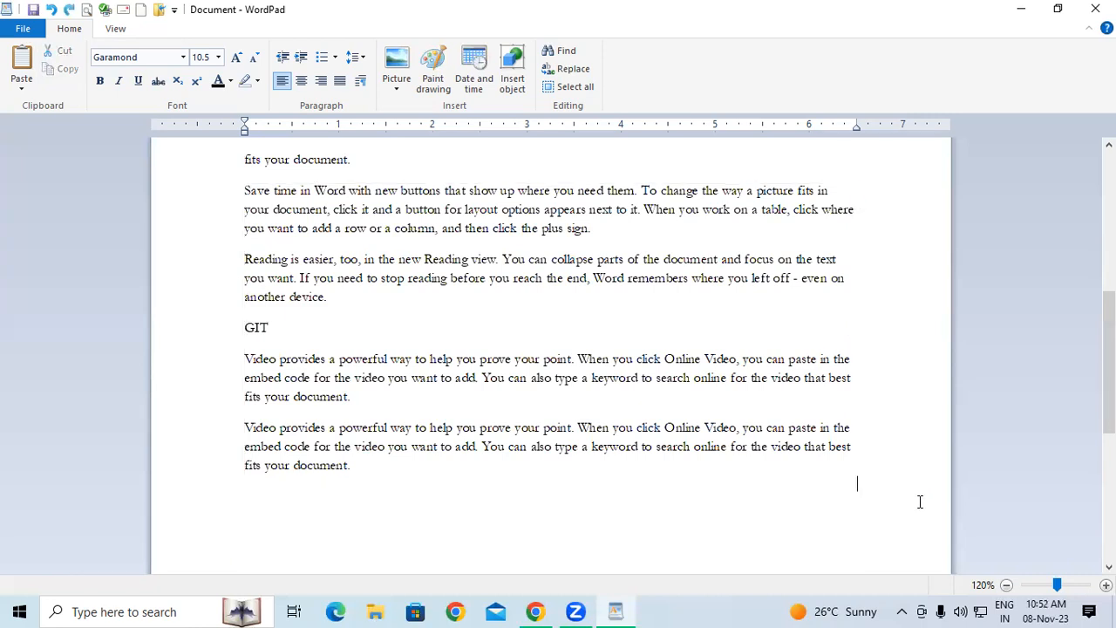
key("Return")
key("Return")
key("Return")
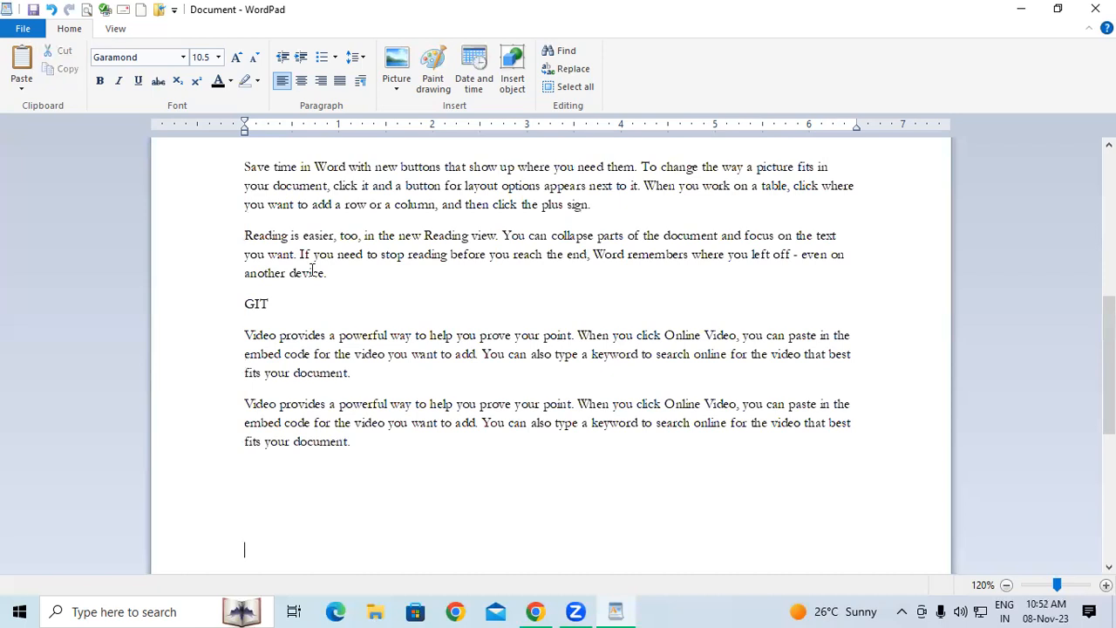
Compare how the ordinary text at "GIT" and the pasted picture of the text behave when selected
key("ctrl+a")
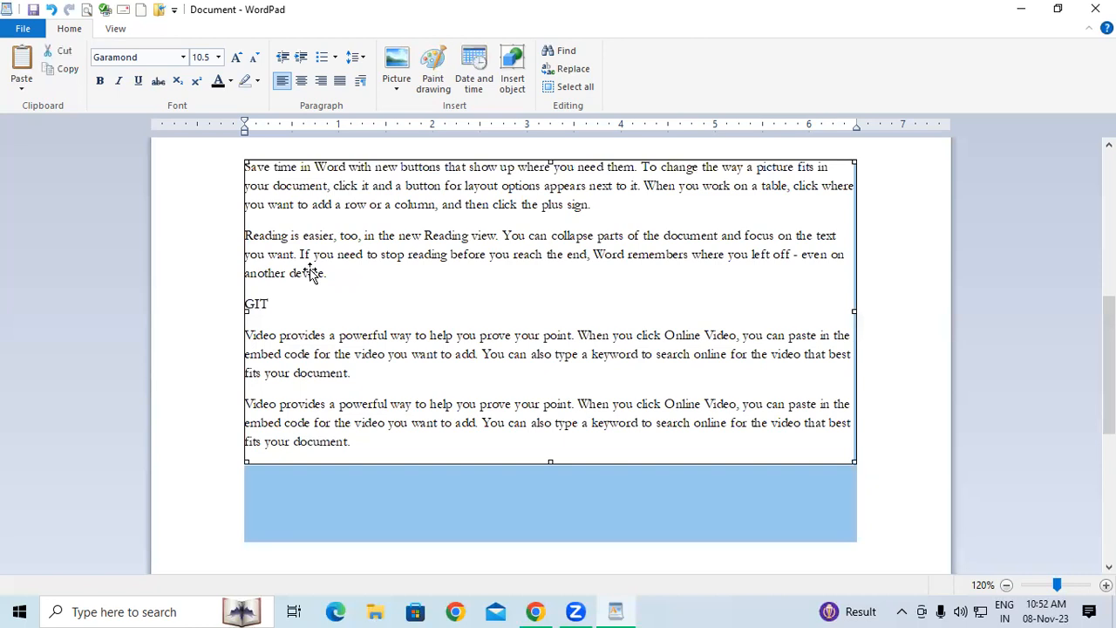
key("ctrl+v")
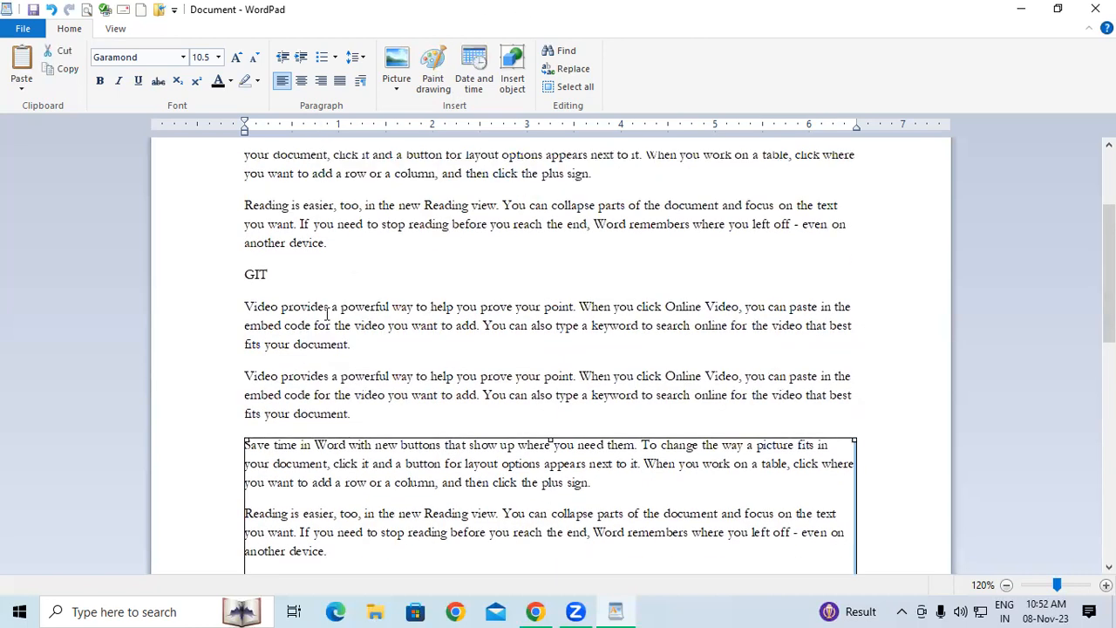
left_click(284, 273)
left_click_drag(277, 274, 308, 275)
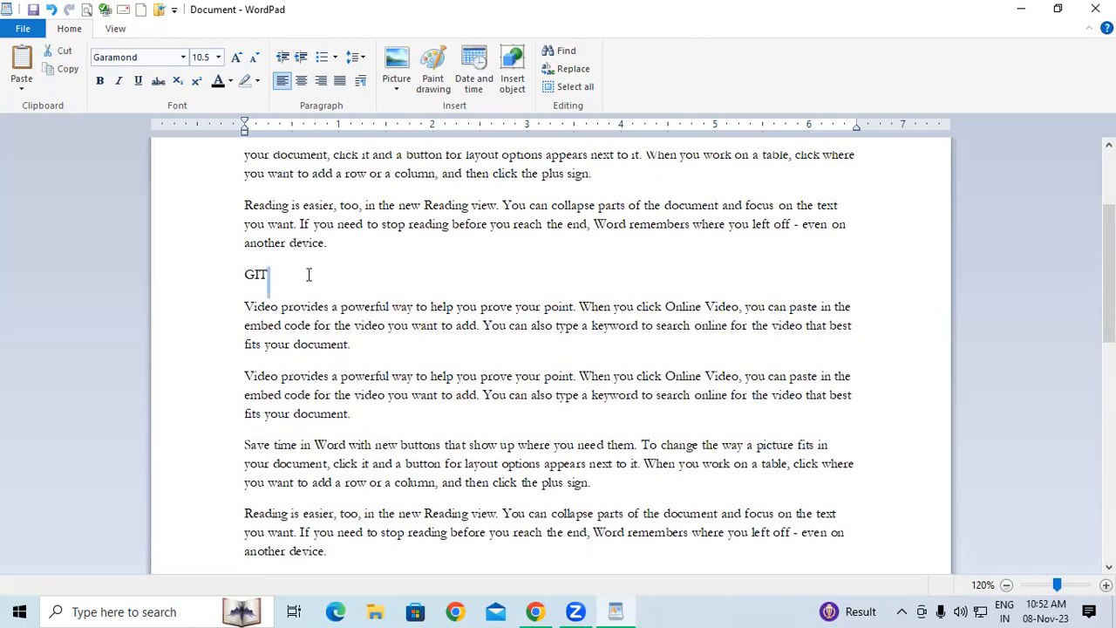
scroll(328, 274, "down", 5)
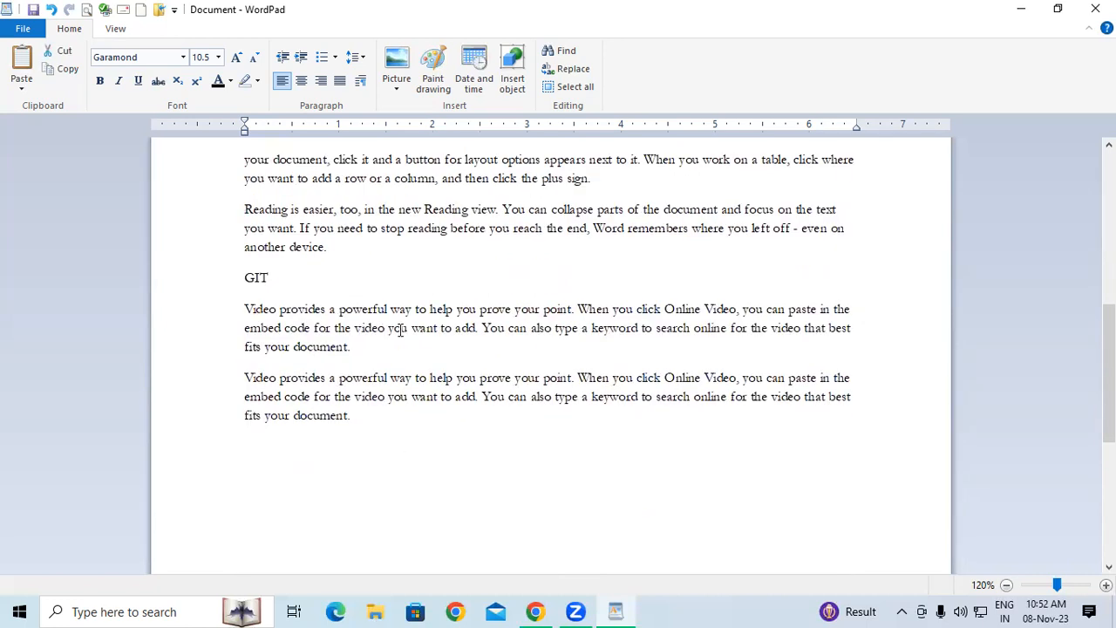
left_click(400, 330)
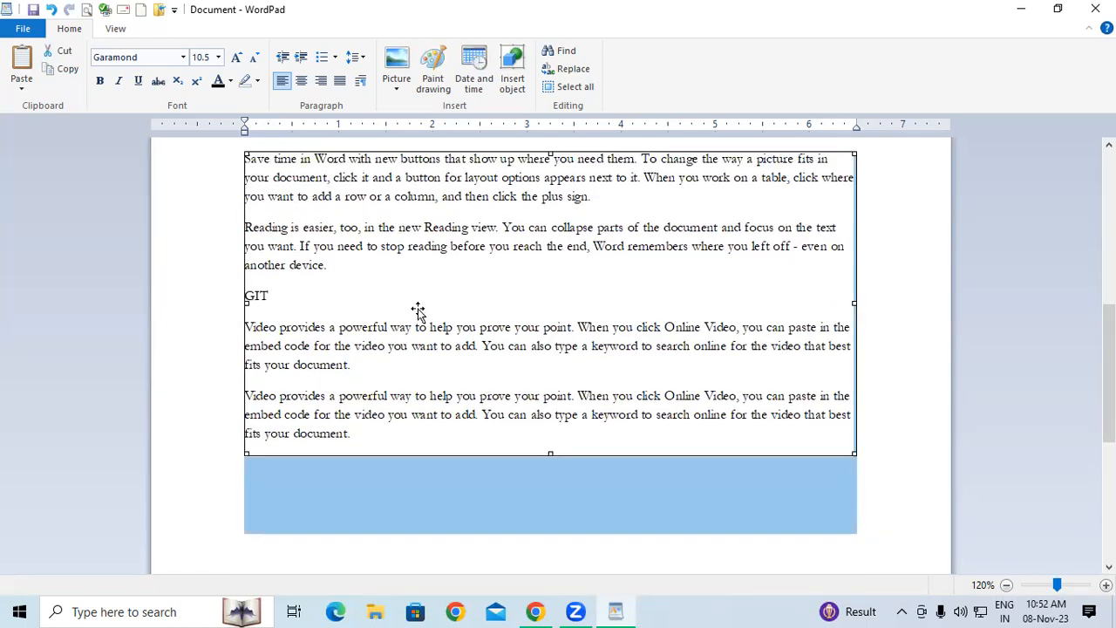
scroll(436, 301, "down", 1)
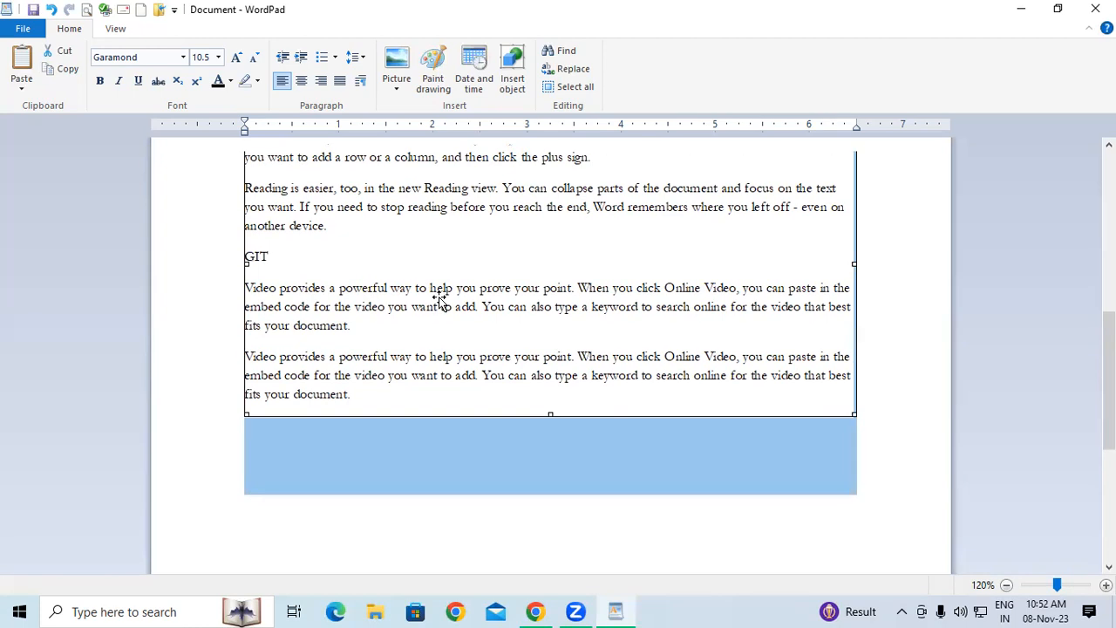
left_click(41, 34)
left_click(41, 34)
left_click(230, 168)
left_click(289, 202)
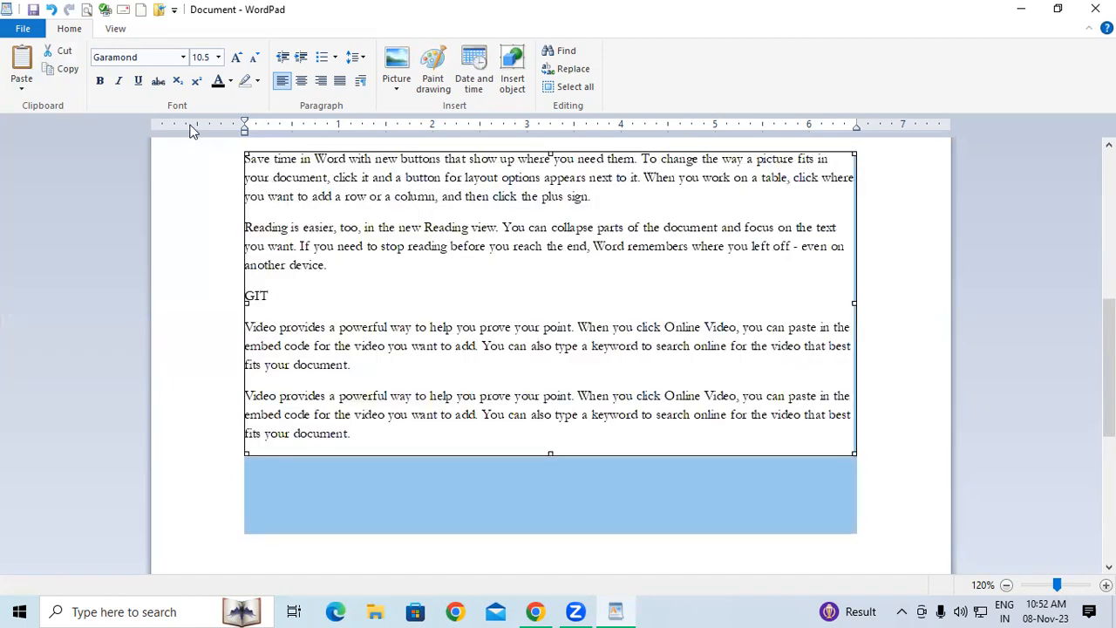